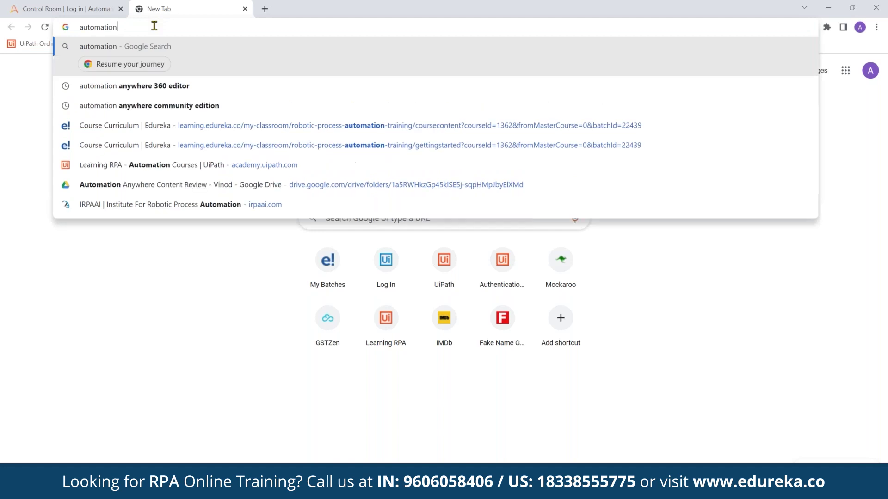
# Search Google for 'automation anywhere community edition' and open the Community Edition | Free RPA result
pyautogui.write('on anywhere community edition')
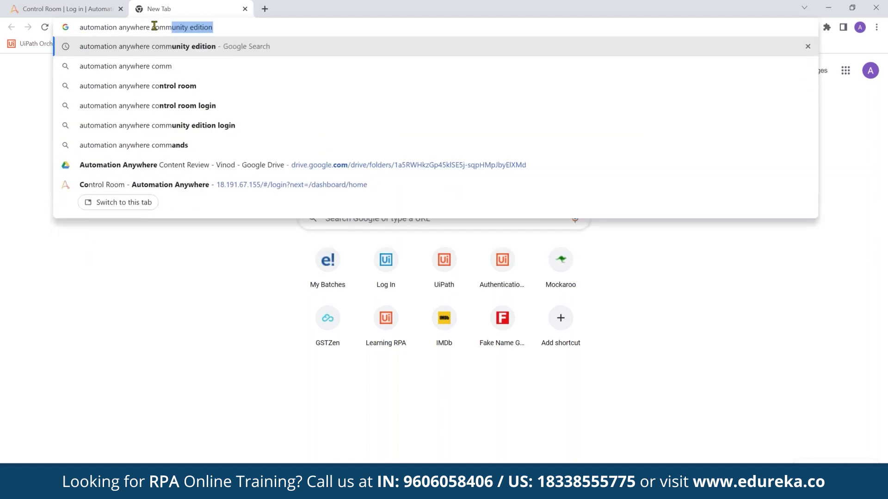
pyautogui.press('Return')
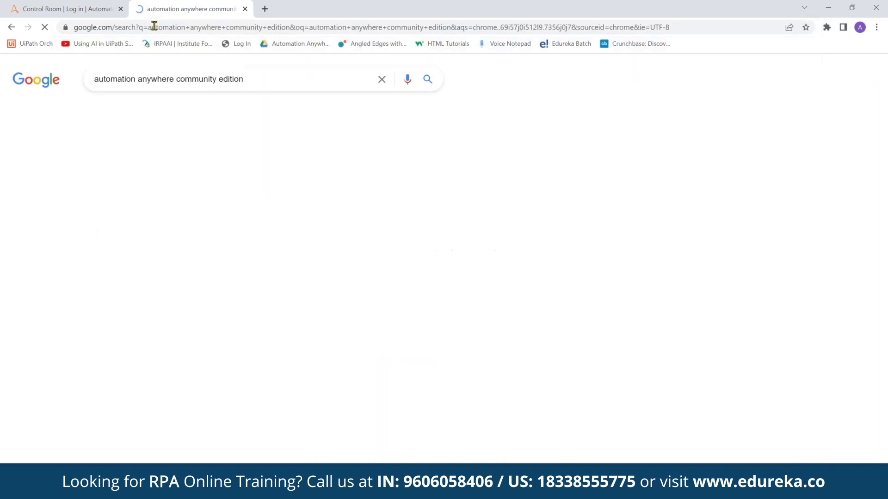
pyautogui.keyDown('ctrl'); pyautogui.click(146, 172); pyautogui.keyUp('ctrl')
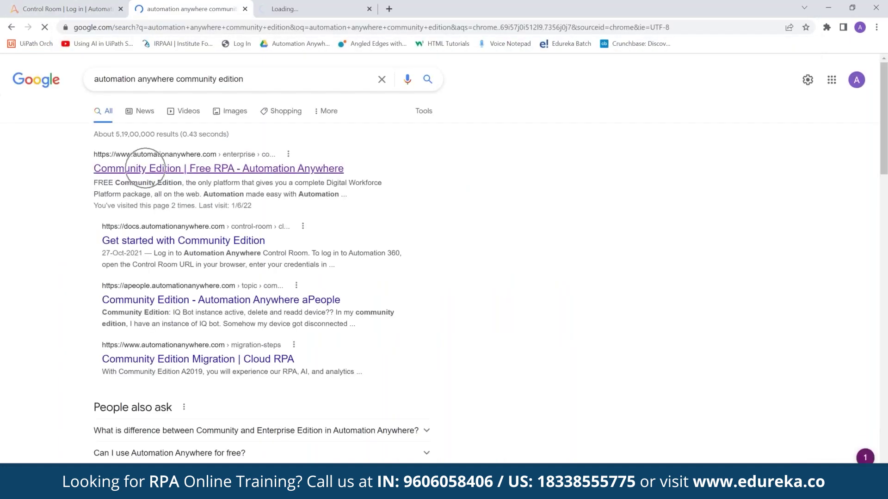
pyautogui.hotkey('ctrl', 'Tab')
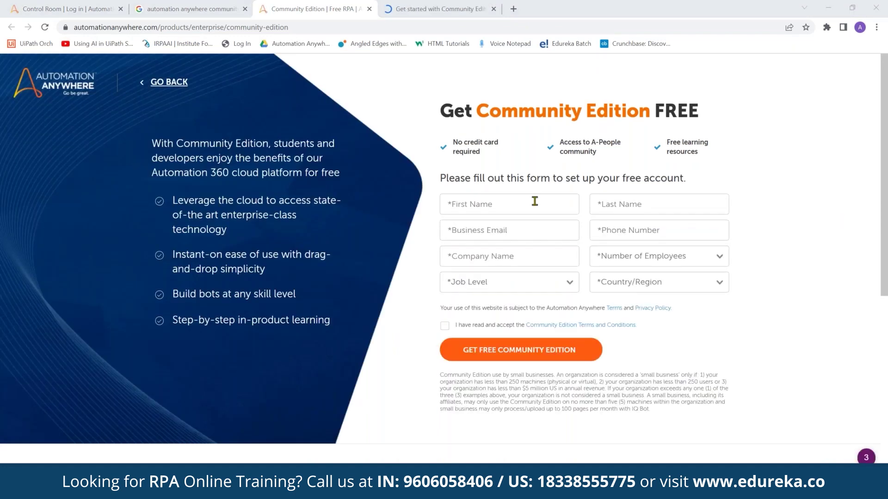
# Enter the first and last name on the sign-up form, start the business email, then switch to Outlook
pyautogui.click(535, 201)
pyautogui.press('Tab')
pyautogui.press('Tab')
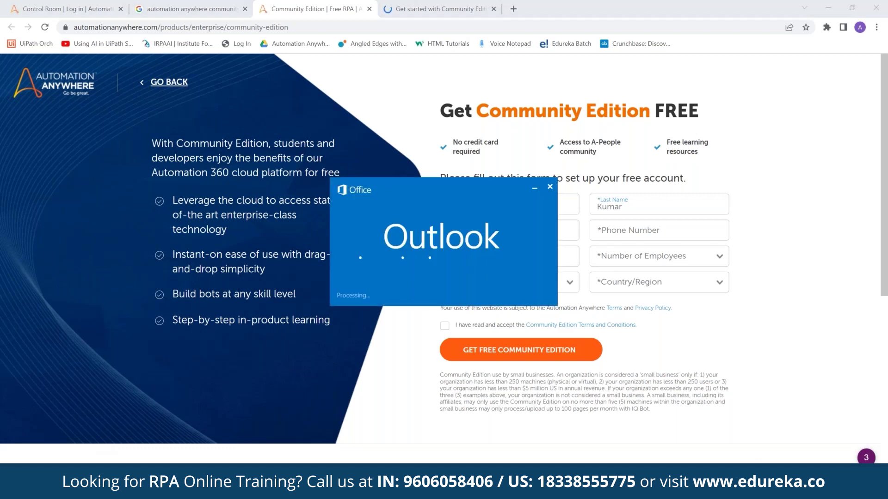
pyautogui.click(476, 234)
pyautogui.write('ed')
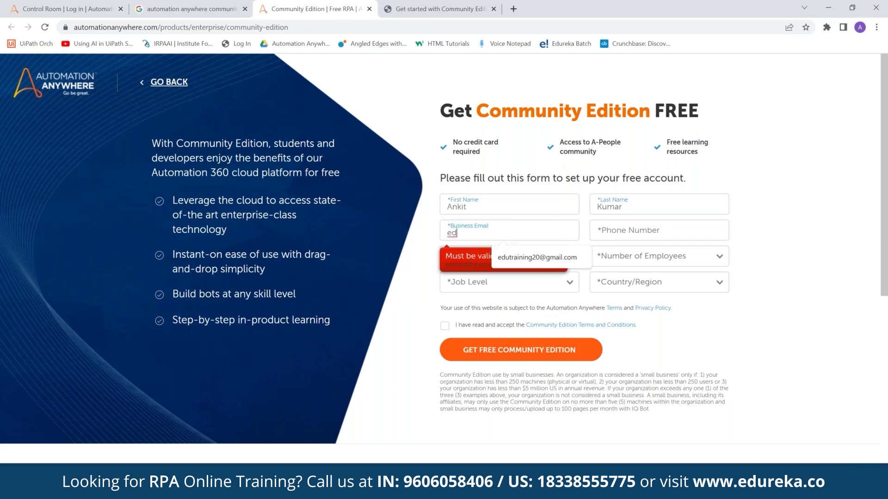
pyautogui.hotkey('alt', 'Tab')
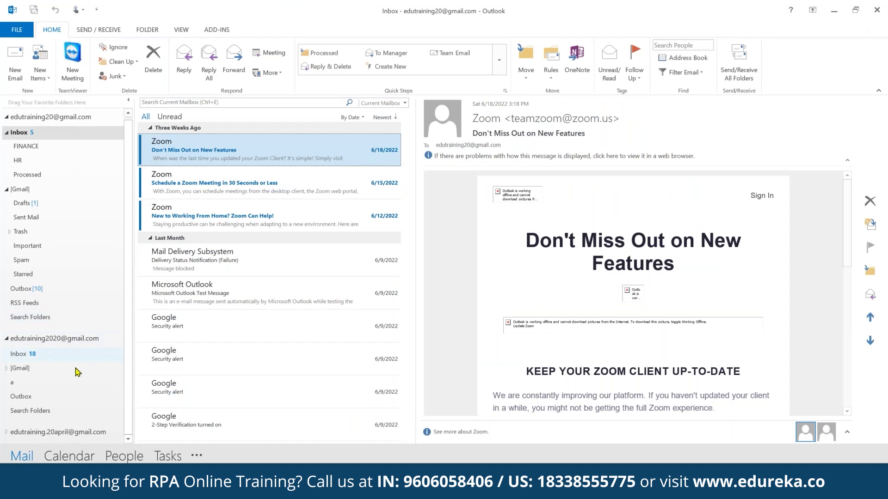
# Search the second account's inbox for 'automation' and browse the matching emails
pyautogui.click(23, 354)
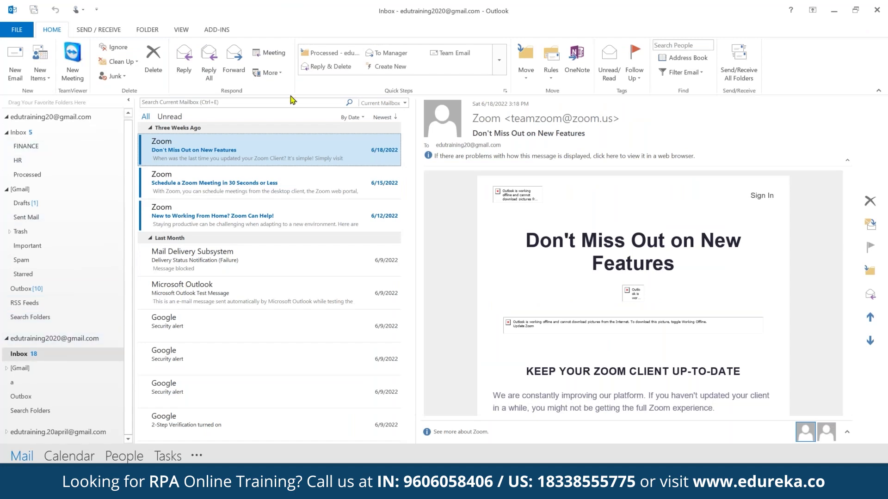
pyautogui.click(291, 102)
pyautogui.write('automatin')
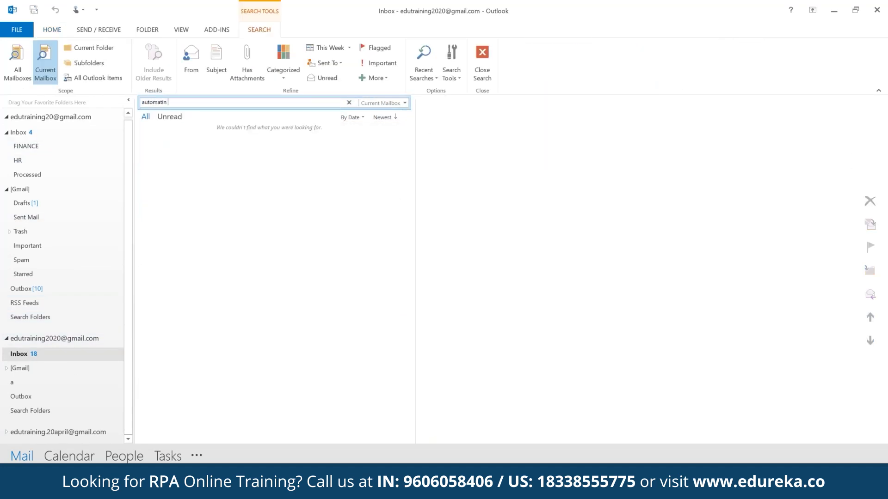
pyautogui.press('BackSpace')
pyautogui.write('on')
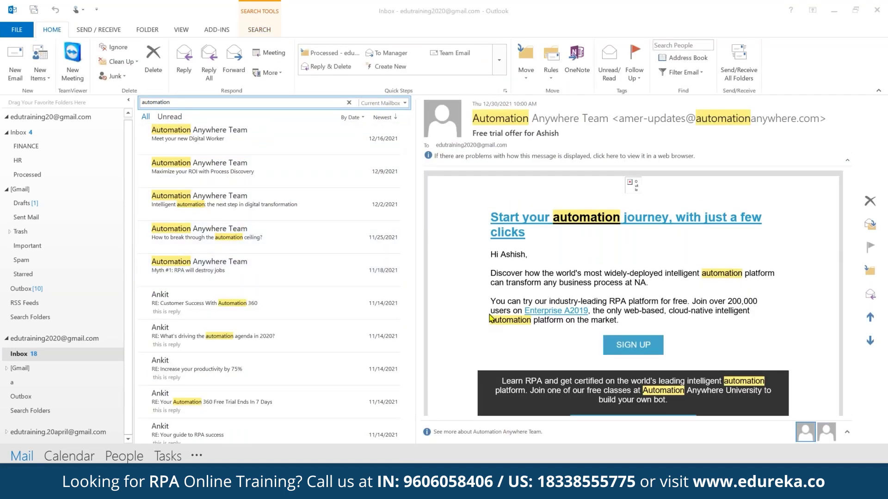
pyautogui.scroll(-2, 240, 296)
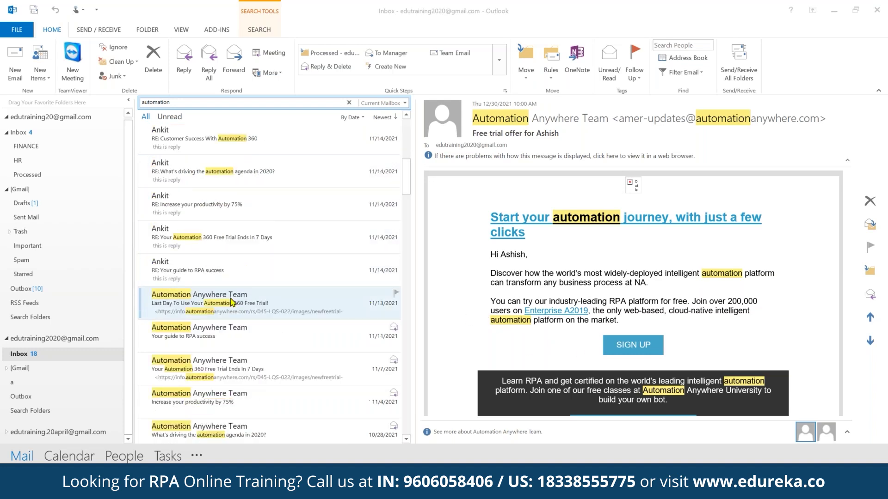
pyautogui.click(240, 270)
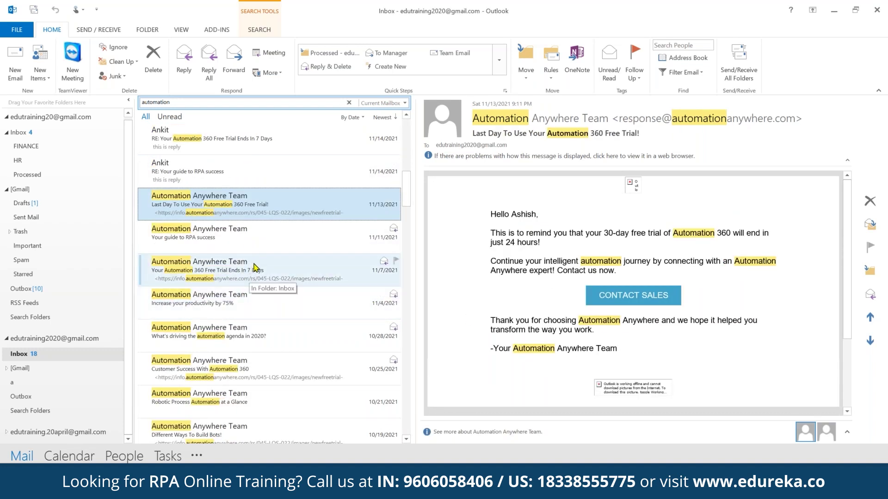
pyautogui.scroll(-2, 254, 270)
pyautogui.scroll(-10, 253, 269)
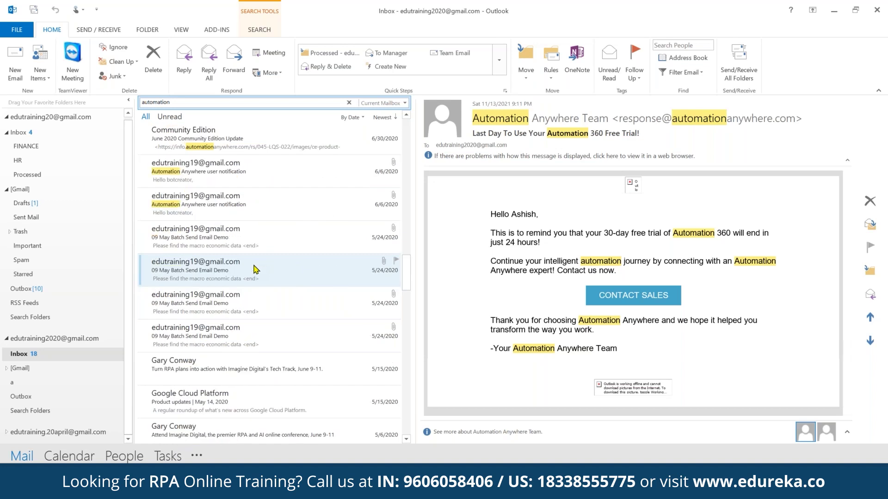
pyautogui.click(237, 145)
pyautogui.scroll(1, 236, 152)
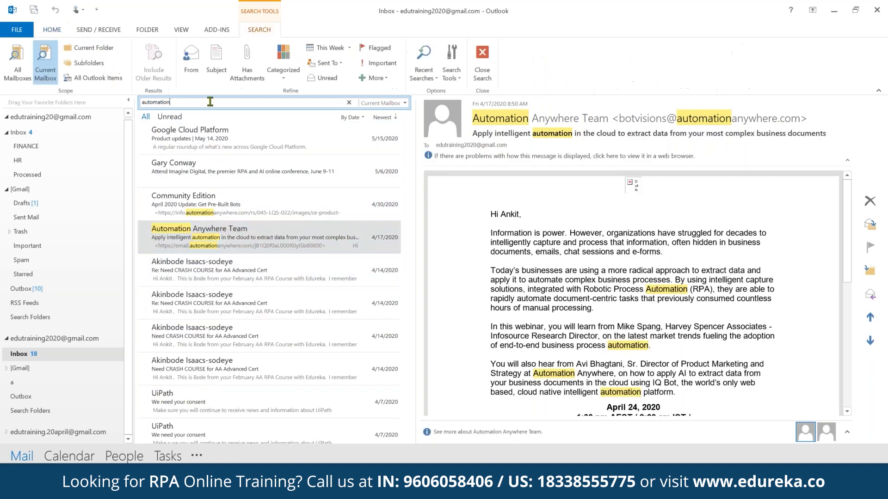
# Search for 'community' and open the Welcome to Automation Anywhere Community Edition email
pyautogui.write('community')
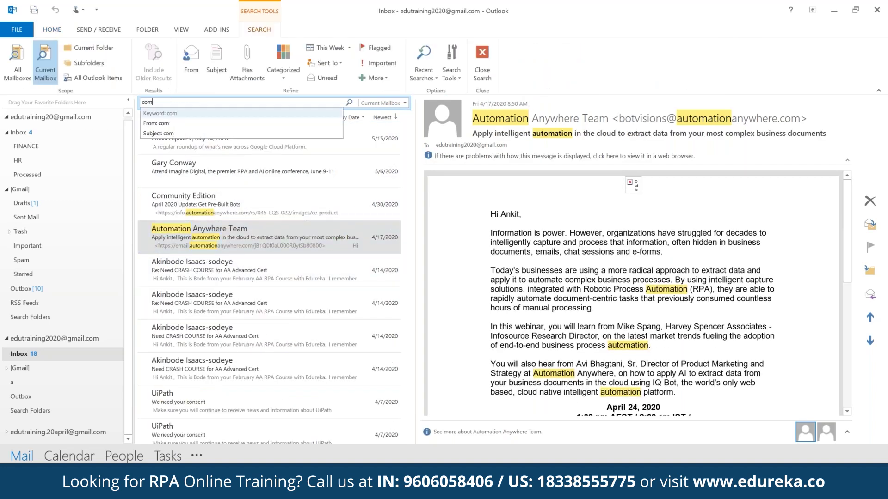
pyautogui.click(254, 286)
pyautogui.click(245, 315)
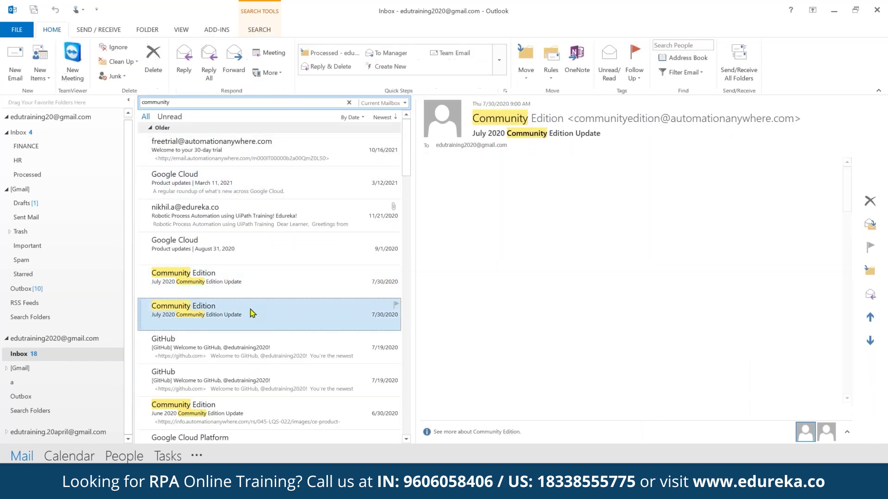
pyautogui.scroll(-3, 238, 333)
pyautogui.click(245, 278)
pyautogui.scroll(-8, 633, 301)
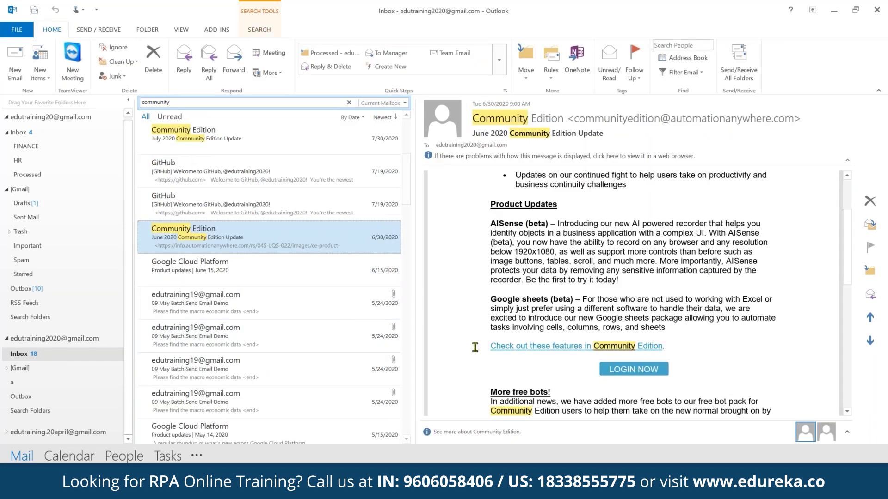
pyautogui.scroll(-10, 254, 323)
pyautogui.click(271, 343)
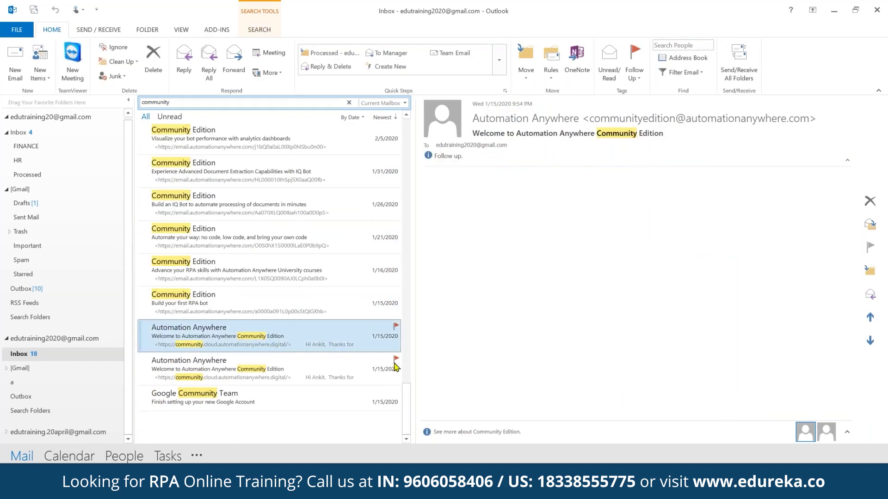
# Follow the welcome email's Control Room link and copy the username from the email
pyautogui.click(681, 305)
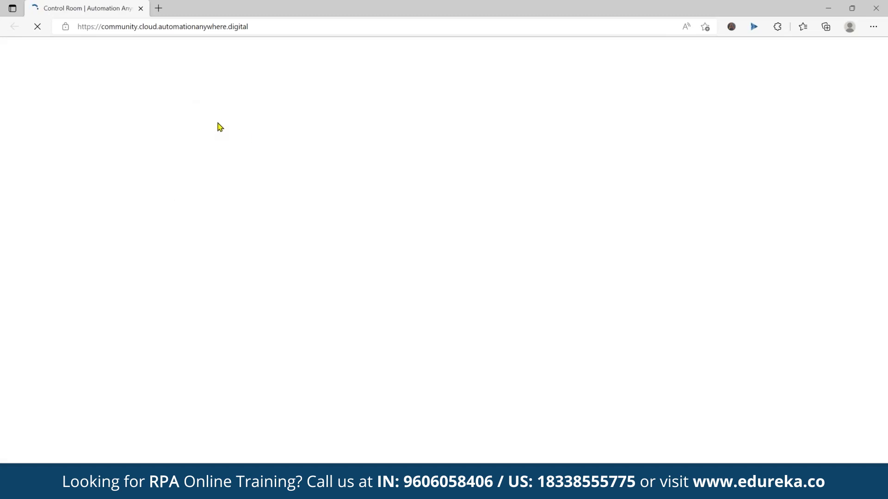
pyautogui.hotkey('alt', 'Tab')
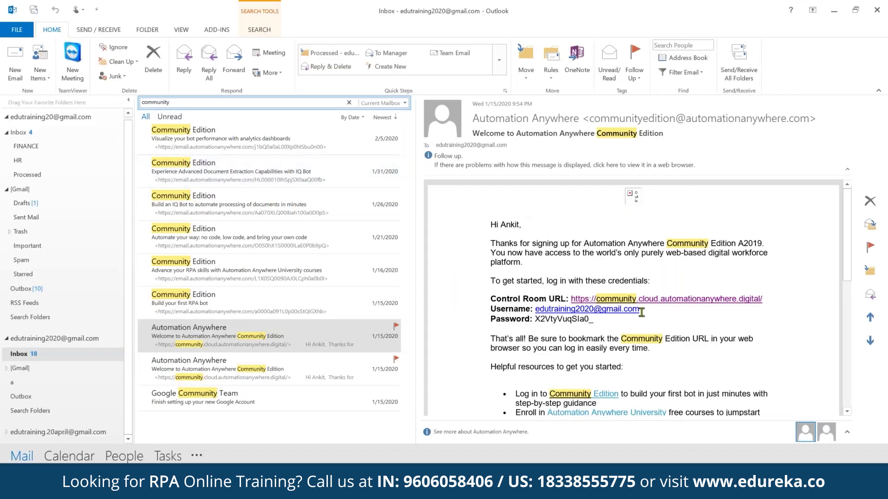
pyautogui.moveTo(640, 309); pyautogui.dragTo(538, 308)
pyautogui.hotkey('ctrl', 'c')
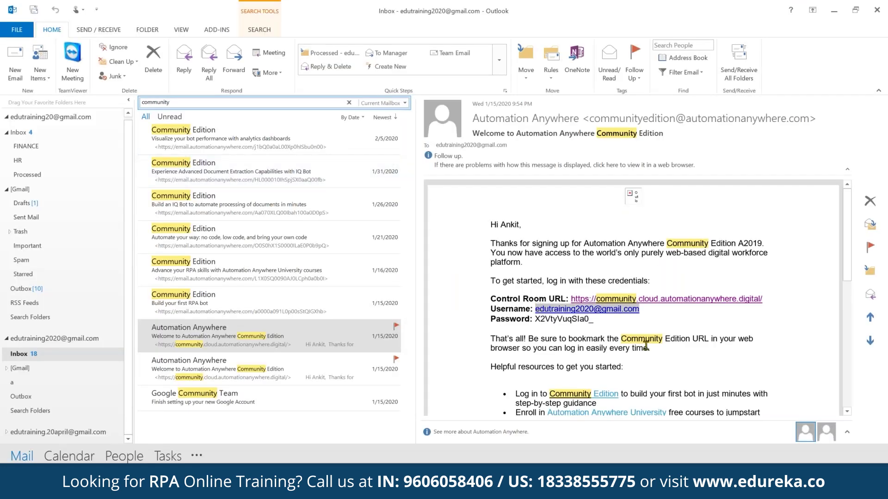
pyautogui.hotkey('alt', 'Tab')
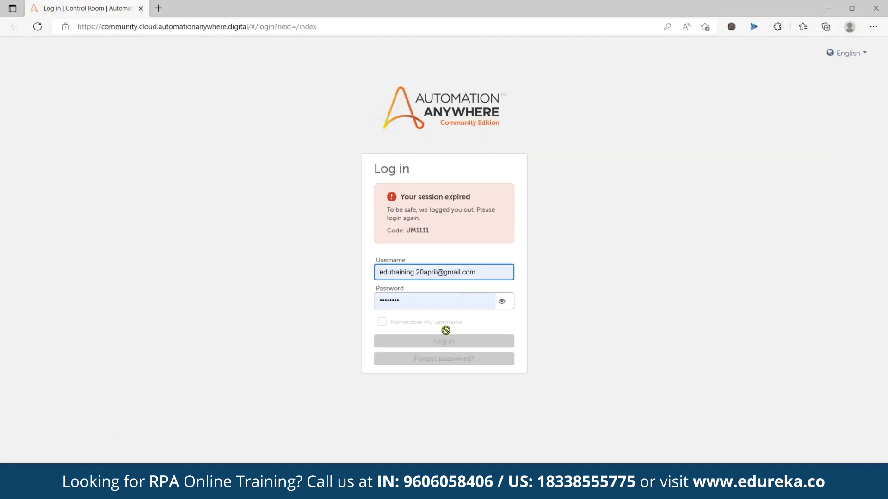
# Tick Remember my username and submit the login, re-entering the password
pyautogui.click(481, 303)
pyautogui.click(642, 326)
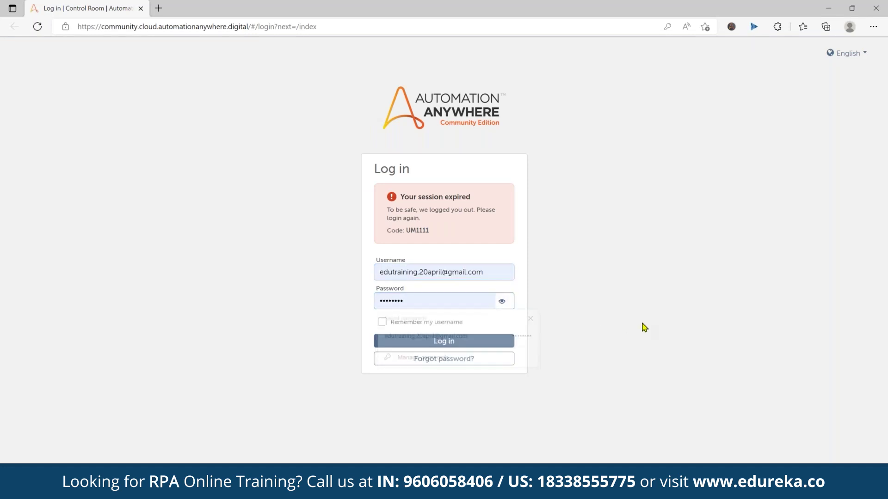
pyautogui.click(443, 324)
pyautogui.click(481, 344)
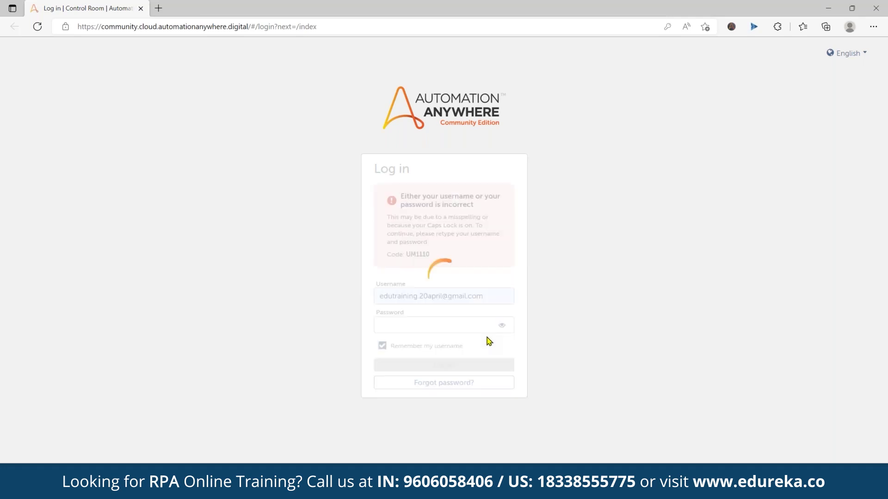
pyautogui.click(456, 324)
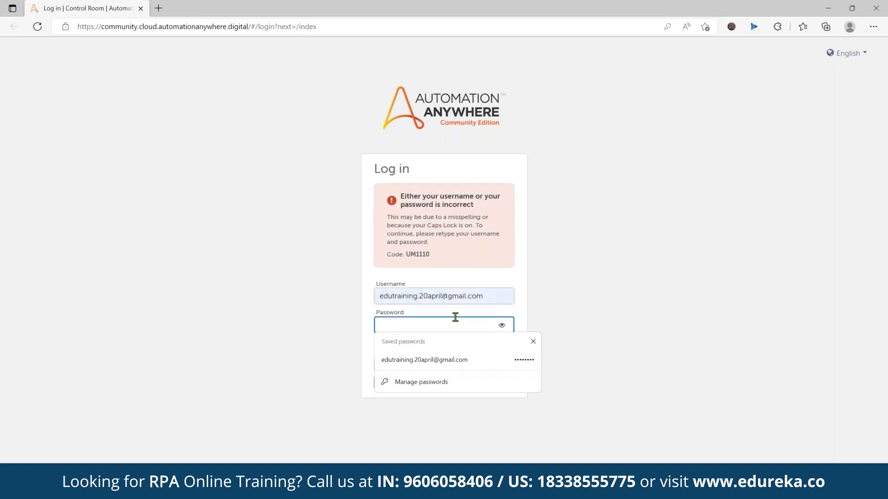
pyautogui.write('e')
pyautogui.press('Return')
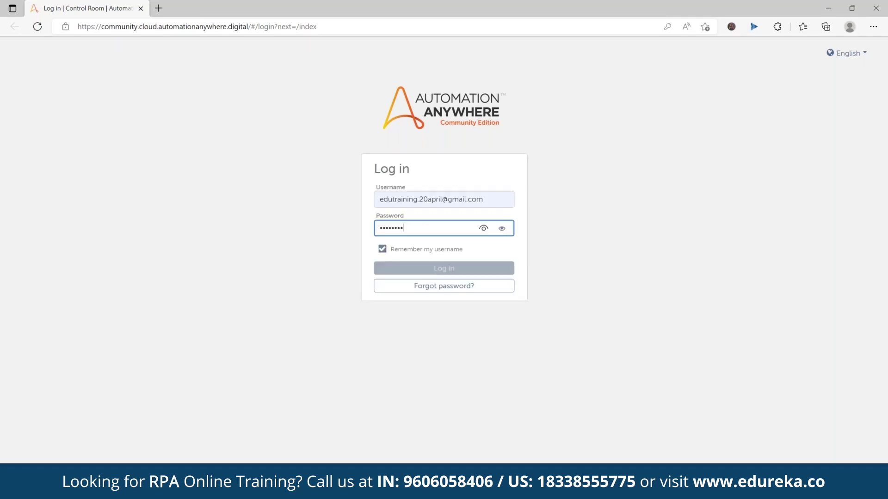
# Replace the username with the copied account address, re-enter the password and log in
pyautogui.click(501, 296)
pyautogui.hotkey('ctrl', 'a')
pyautogui.hotkey('ctrl', 'v')
pyautogui.click(608, 301)
pyautogui.click(486, 325)
pyautogui.write('e')
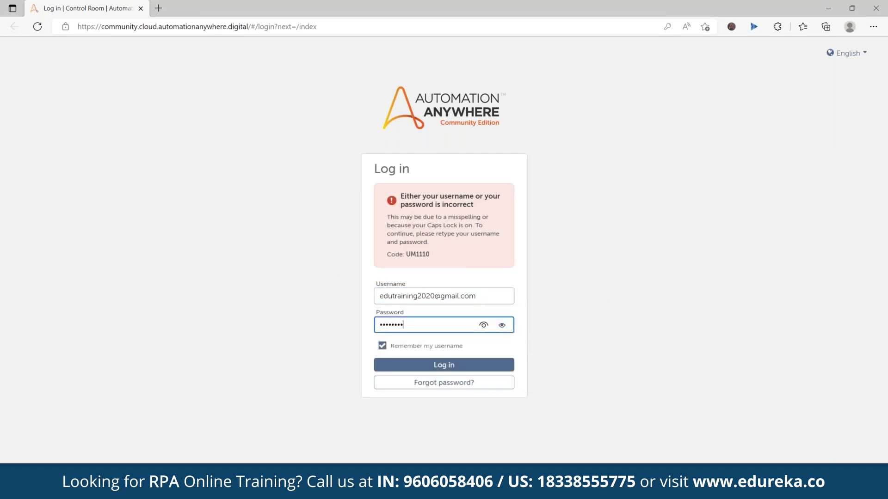
pyautogui.press('Return')
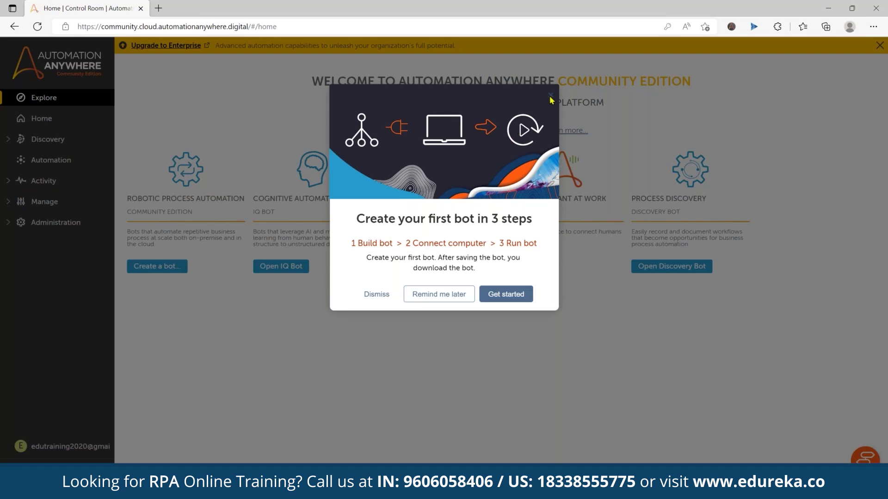
# Dismiss the first-bot prompt and expand the Manage, Activity and Discovery navigation sections
pyautogui.click(550, 98)
pyautogui.click(8, 202)
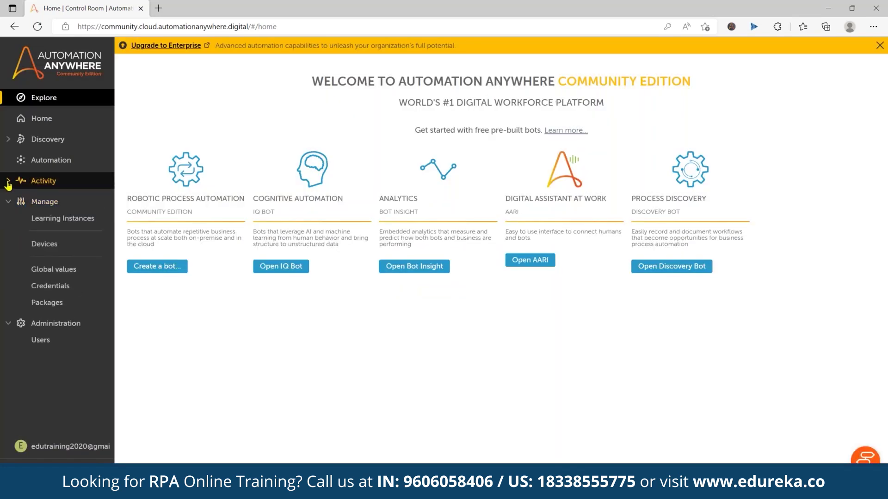
pyautogui.click(8, 184)
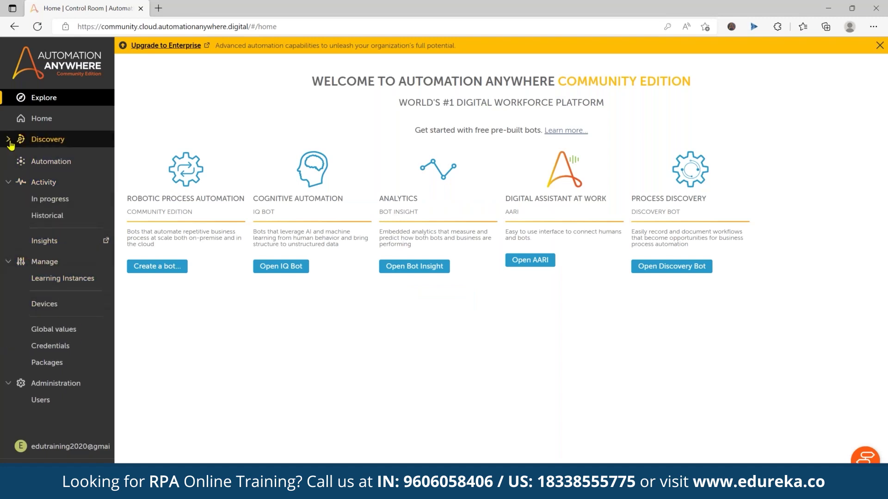
pyautogui.click(41, 139)
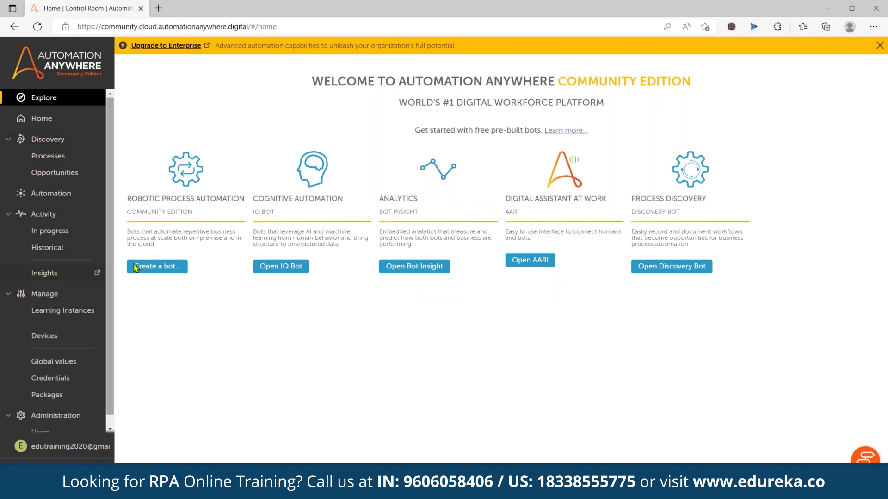
# Create a task bot named My_First_Bot_04_July_2022 and open it for editing
pyautogui.click(158, 267)
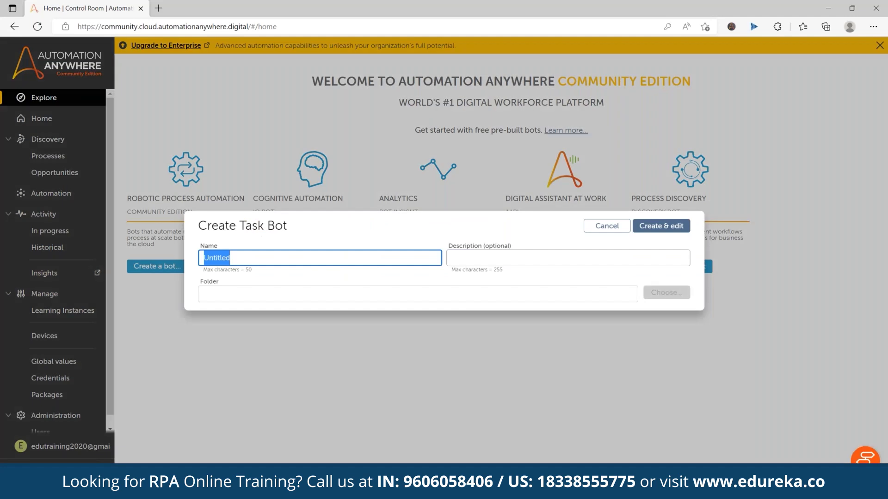
pyautogui.click(606, 227)
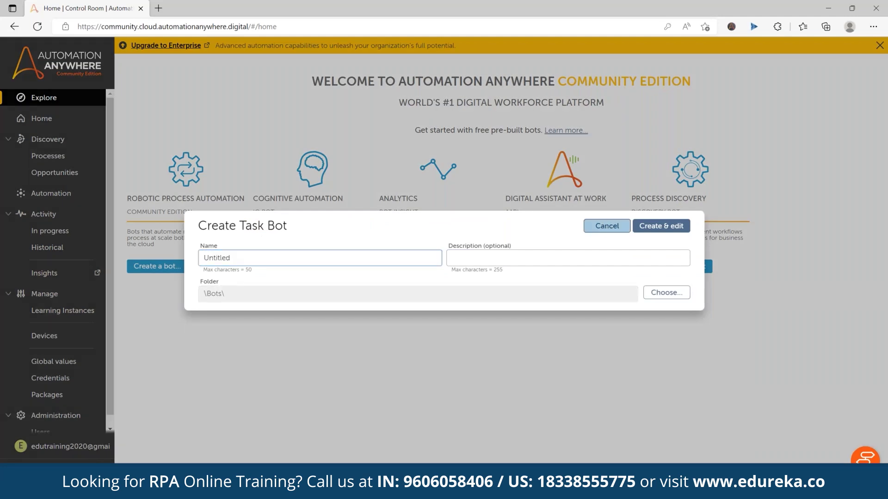
pyautogui.write('My')
pyautogui.press('BackSpace')
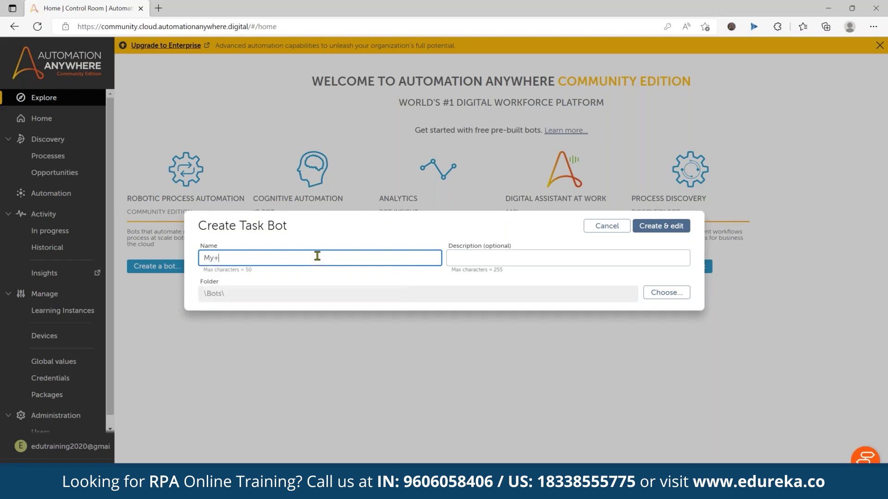
pyautogui.write('_First_Bot_04_July_2022')
pyautogui.press('Return')
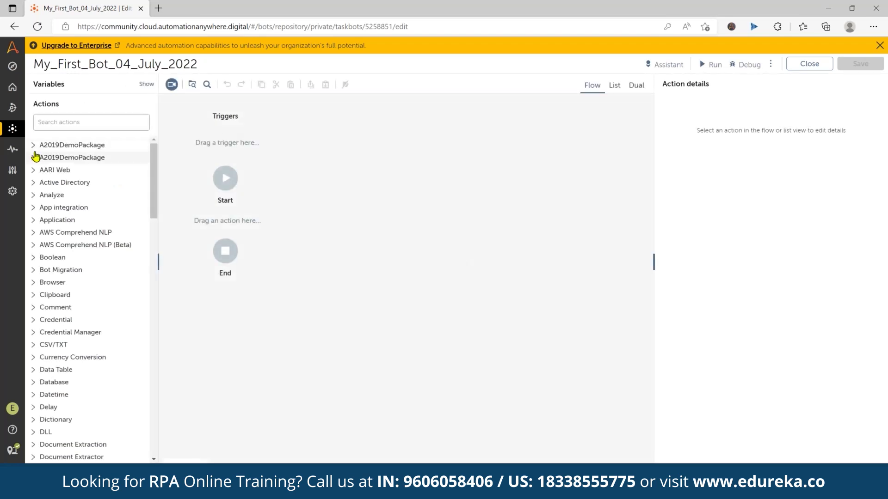
# Add a Message box action saying 'Hello World. This is the demo of AA' between Start and End, and save
pyautogui.click(78, 121)
pyautogui.write('message')
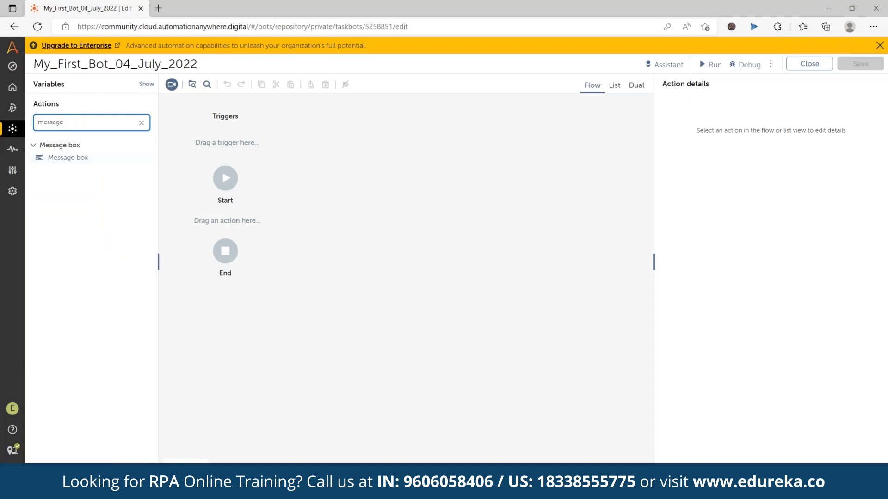
pyautogui.moveTo(69, 156); pyautogui.dragTo(257, 235)
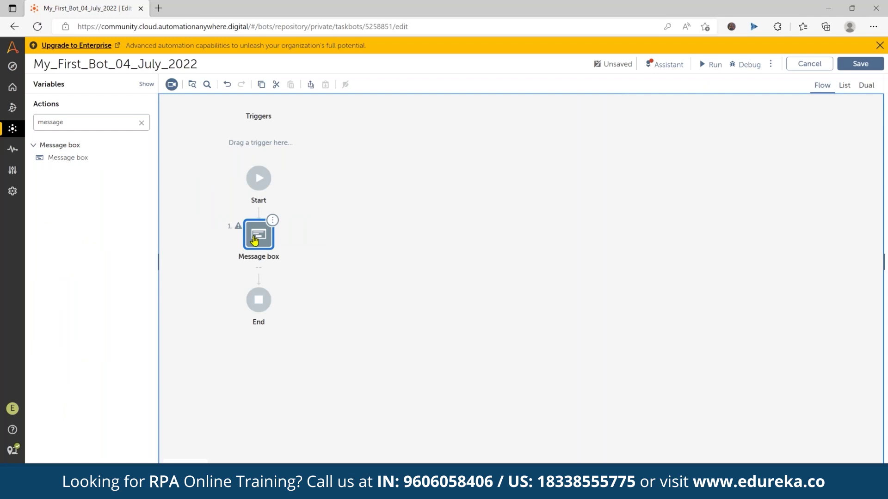
pyautogui.click(254, 239)
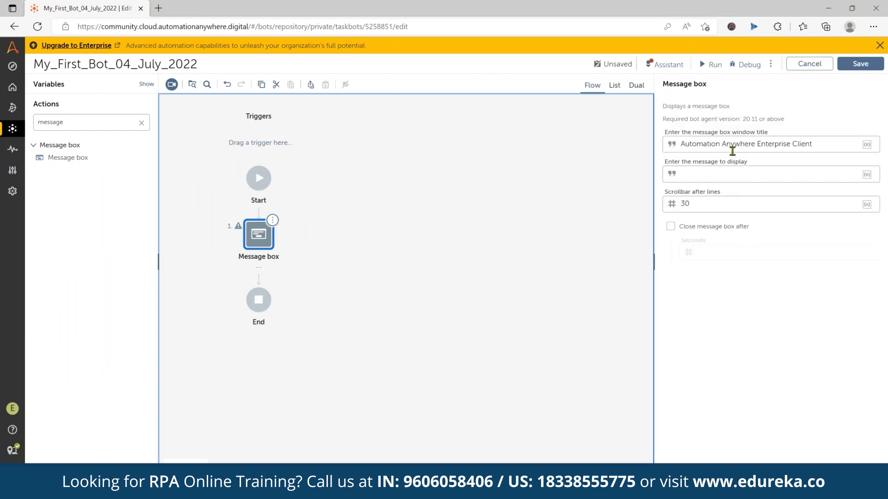
pyautogui.click(698, 172)
pyautogui.write("'")
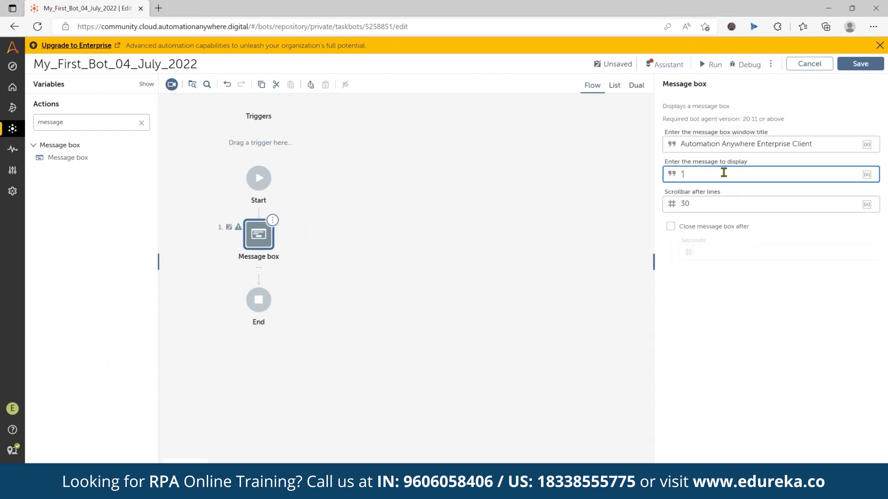
pyautogui.write('He')
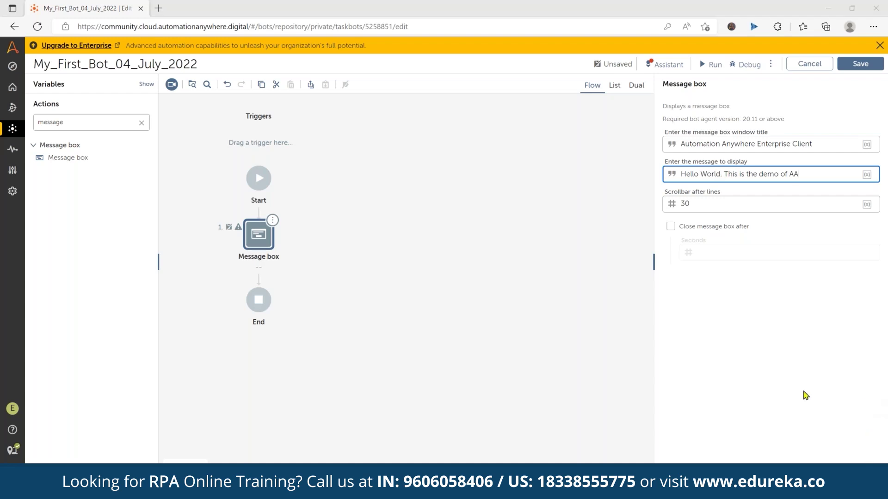
pyautogui.click(847, 65)
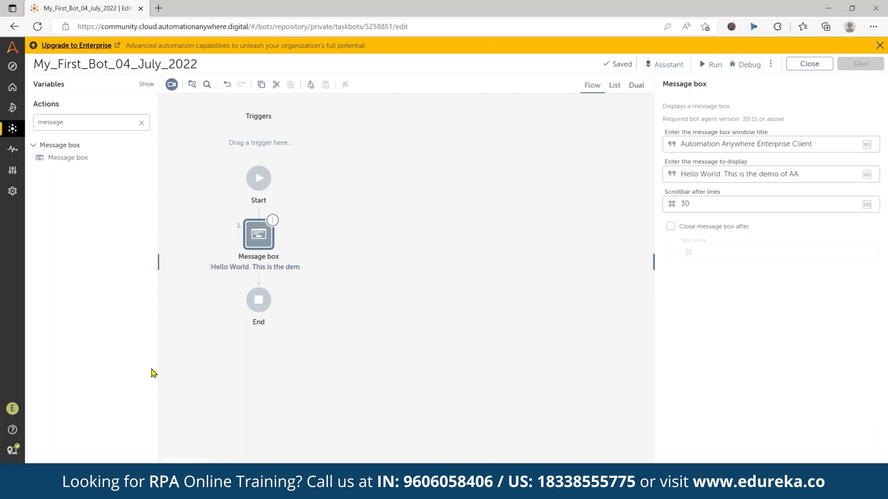
# Run the bot on this computer and sign in with the saved username and password, remembering the username
pyautogui.click(700, 67)
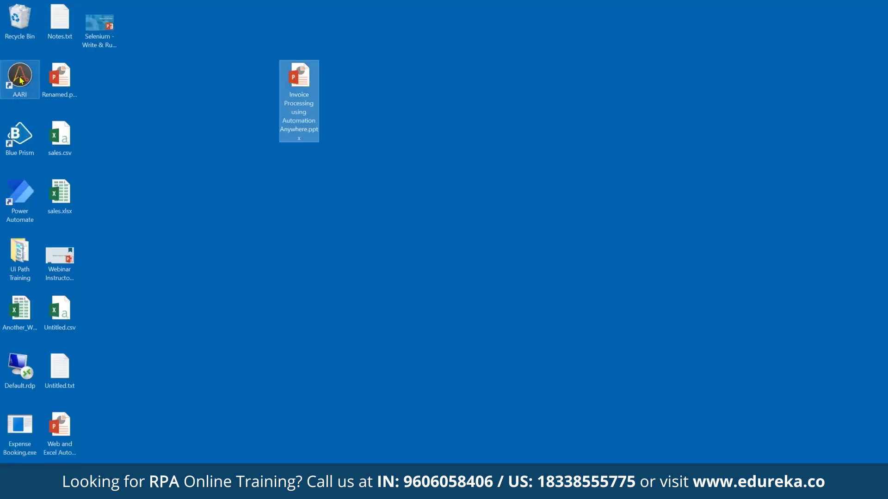
pyautogui.click(20, 80)
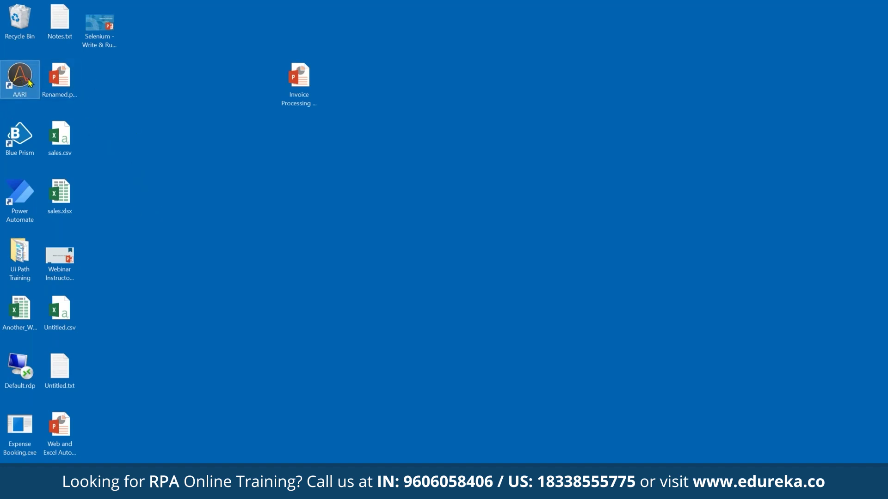
pyautogui.doubleClick(29, 82)
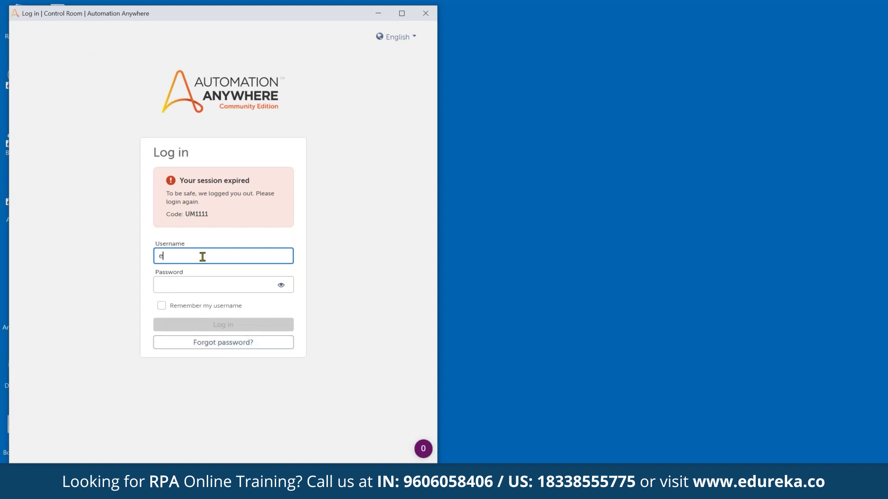
pyautogui.hotkey('ctrl', 'v')
pyautogui.press('Tab')
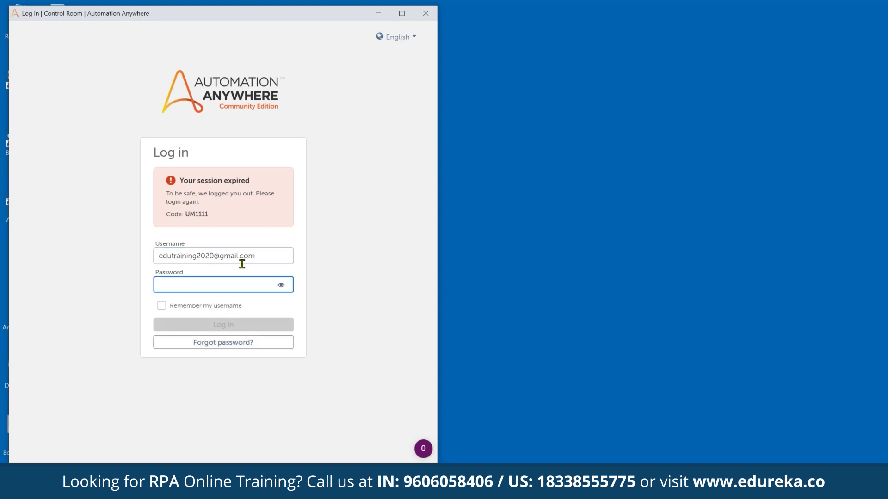
pyautogui.write('***')
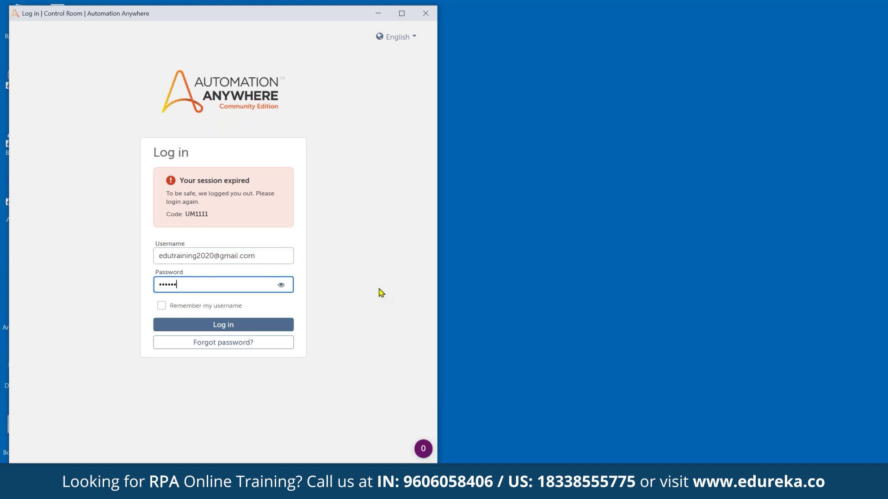
pyautogui.press('Tab')
pyautogui.press('space')
pyautogui.press('Tab')
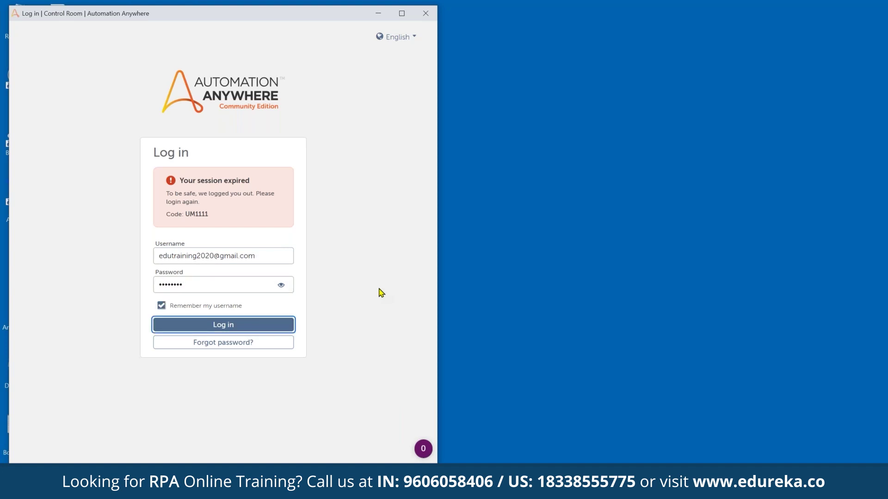
pyautogui.press('Return')
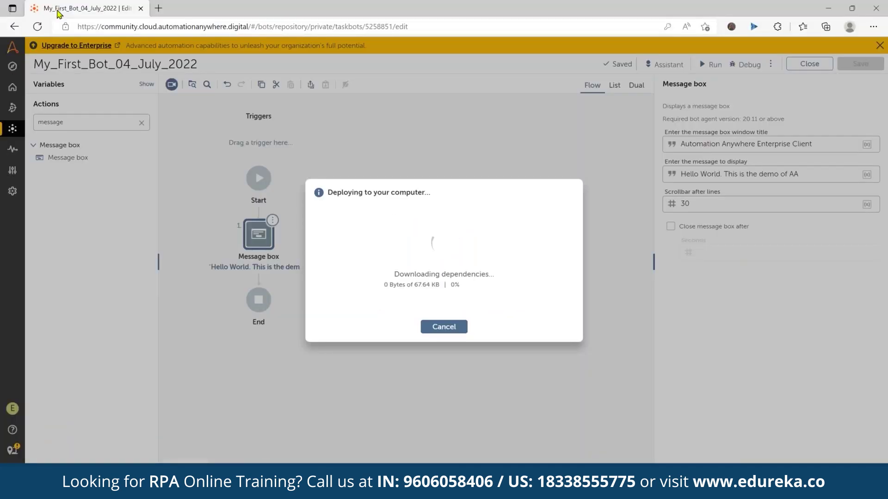
# Load the bot editor's web address in a second browser tab, then return to the editor
pyautogui.click(97, 26)
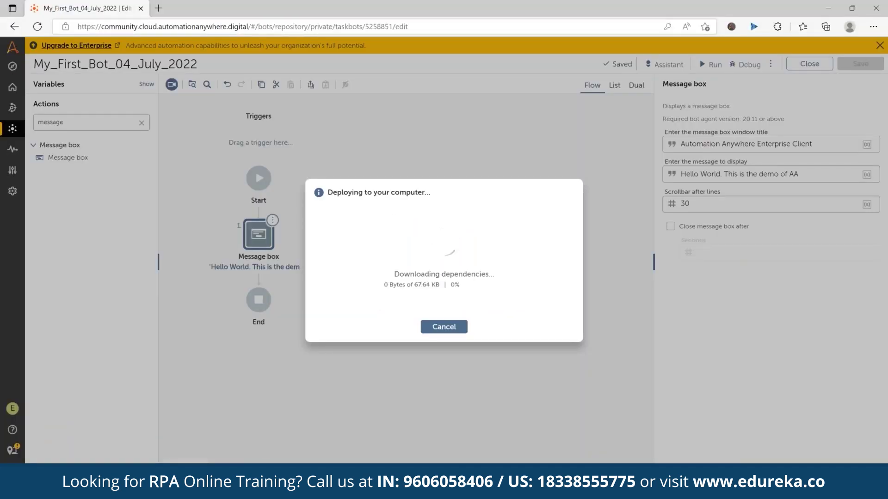
pyautogui.hotkey('ctrl', 'c')
pyautogui.hotkey('ctrl', 't')
pyautogui.hotkey('ctrl', 'v')
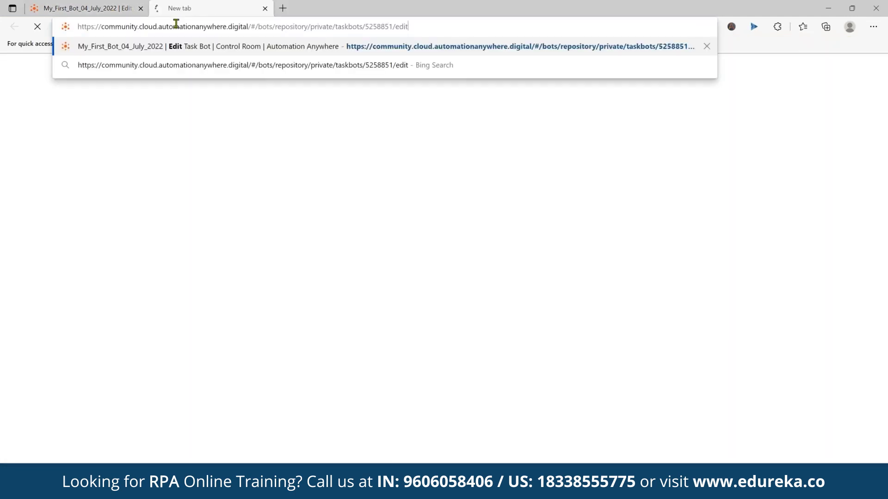
pyautogui.press('Return')
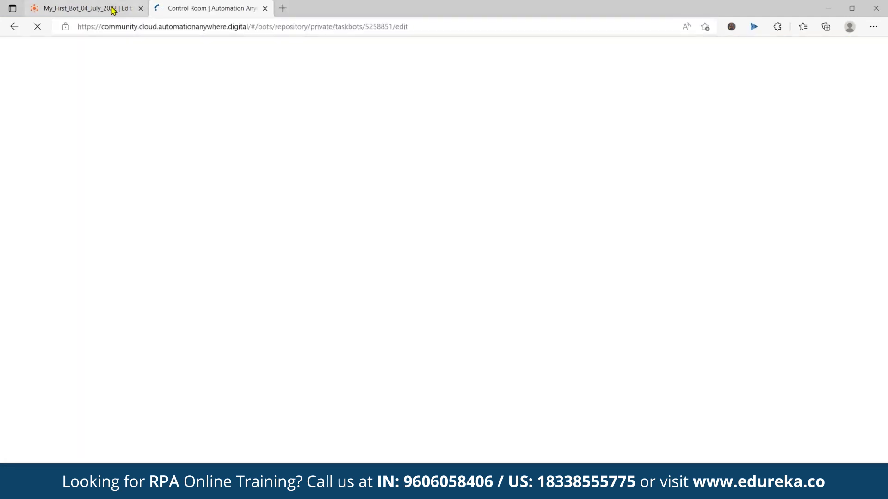
pyautogui.click(112, 11)
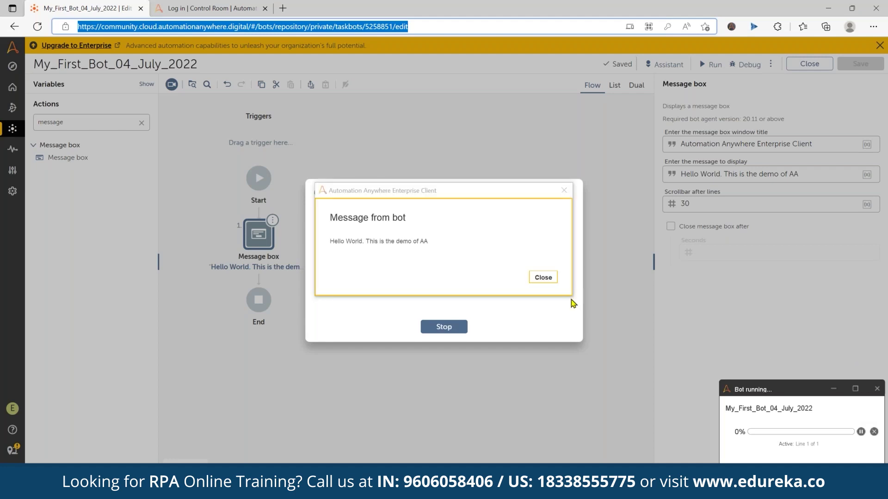
# Close the Hello World message and the run-success notice
pyautogui.click(539, 278)
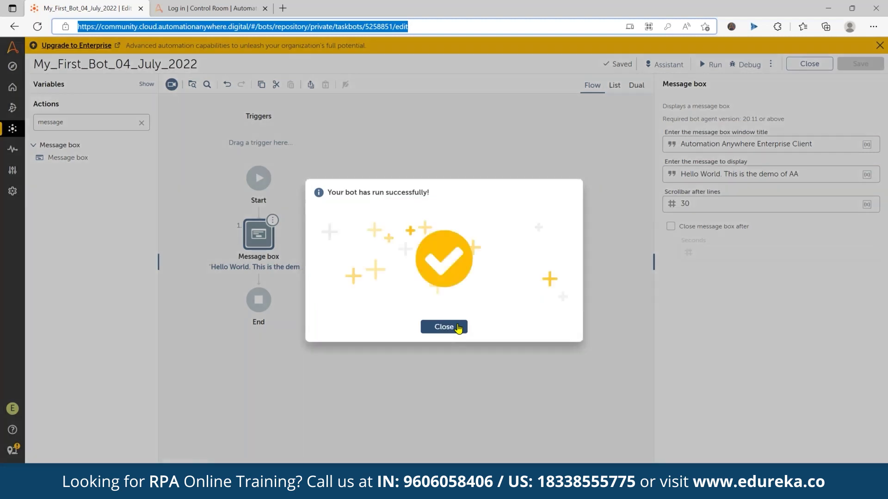
pyautogui.click(458, 327)
pyautogui.click(10, 87)
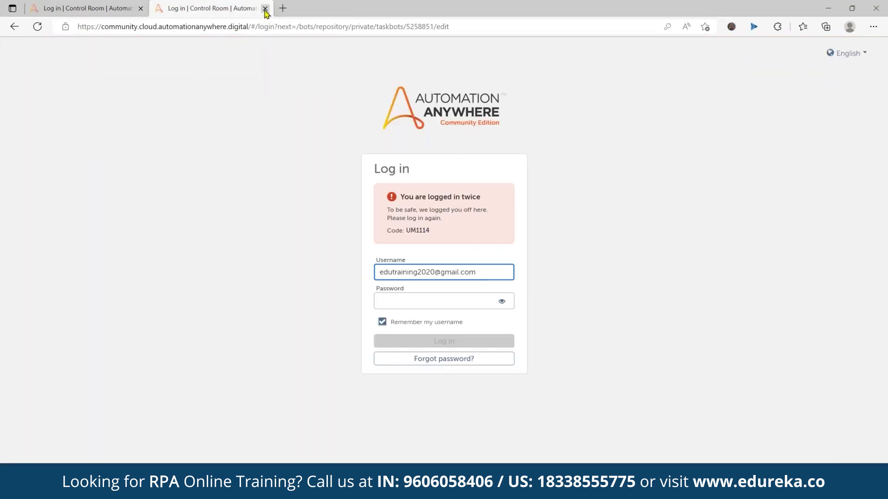
# Close the second browser tab and re-enter the login password
pyautogui.click(265, 8)
pyautogui.click(444, 307)
pyautogui.write('e')
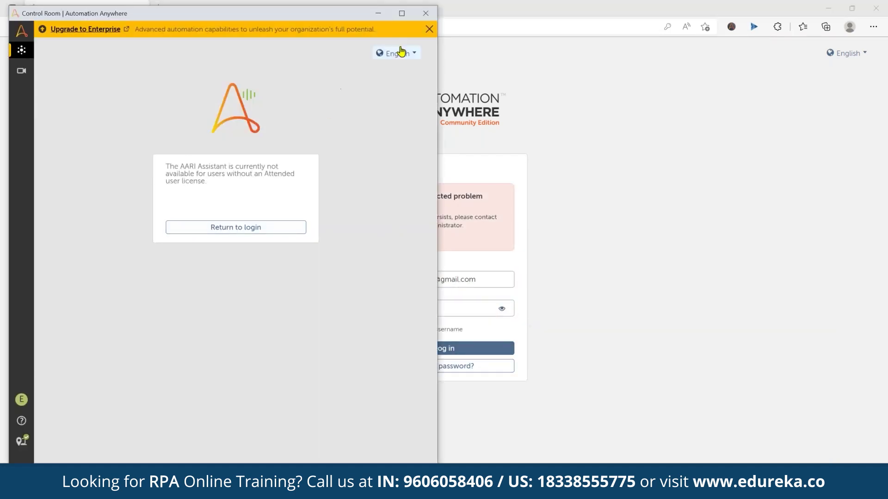
# Launch the AARI Assistant and check its Processes list, bot device status and user profile
pyautogui.doubleClick(404, 14)
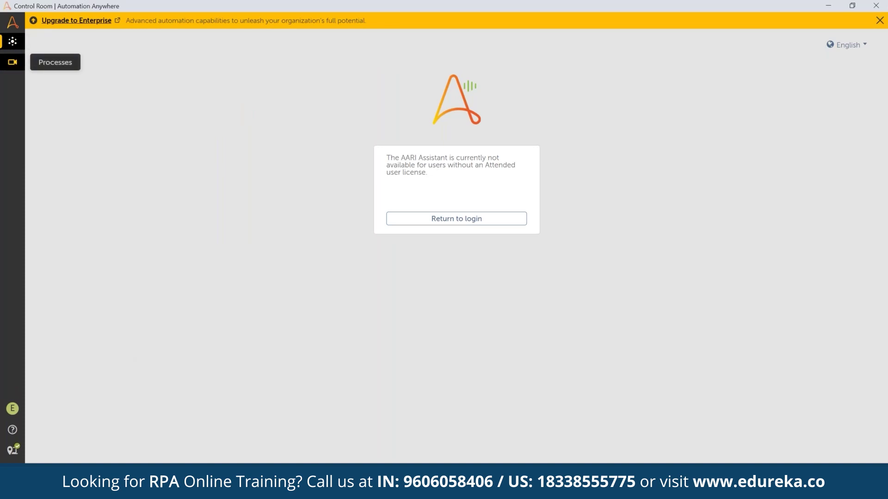
pyautogui.click(12, 62)
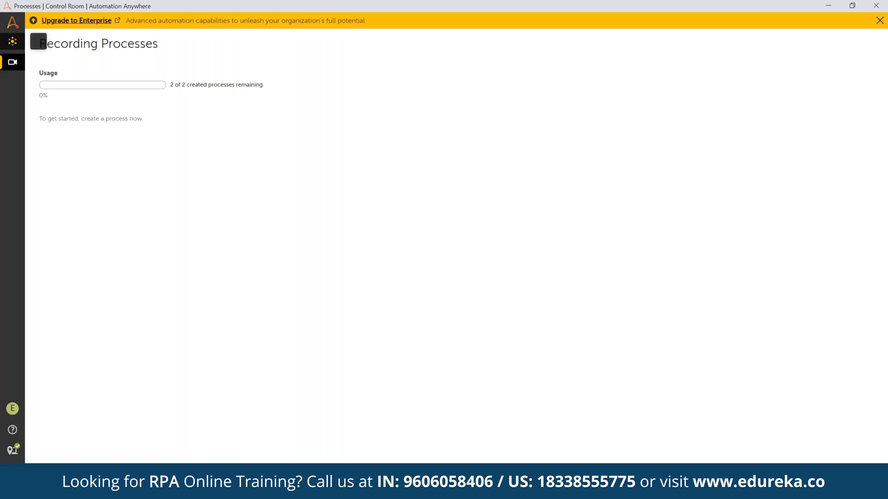
pyautogui.click(13, 43)
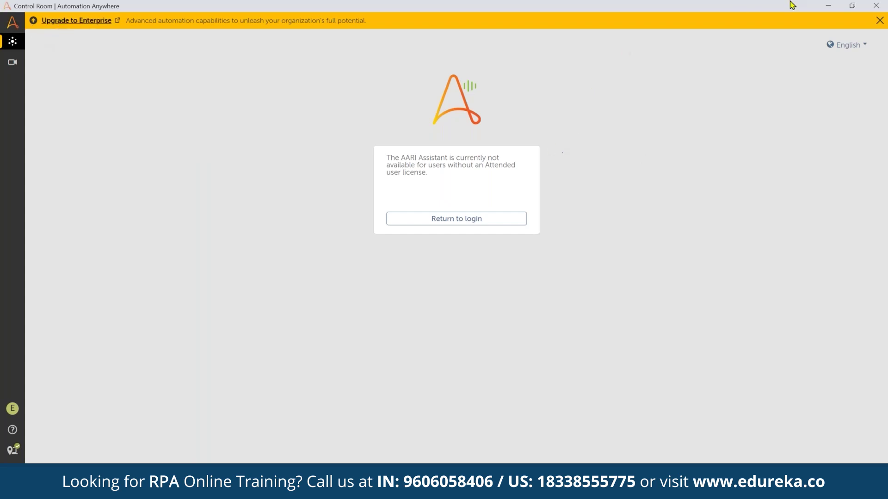
pyautogui.click(14, 451)
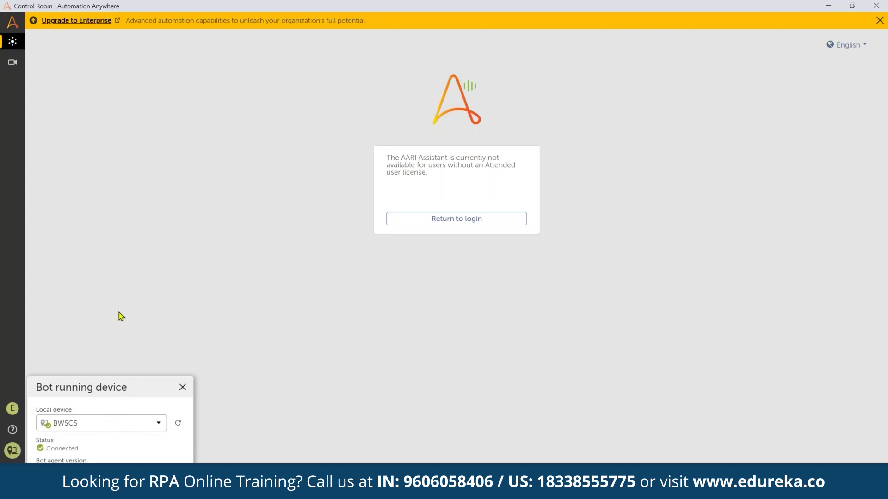
pyautogui.click(14, 409)
pyautogui.click(15, 410)
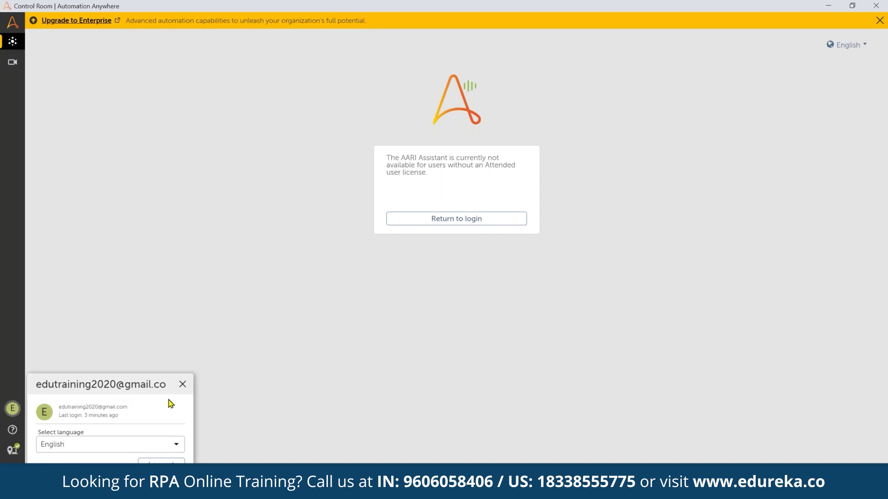
pyautogui.click(182, 384)
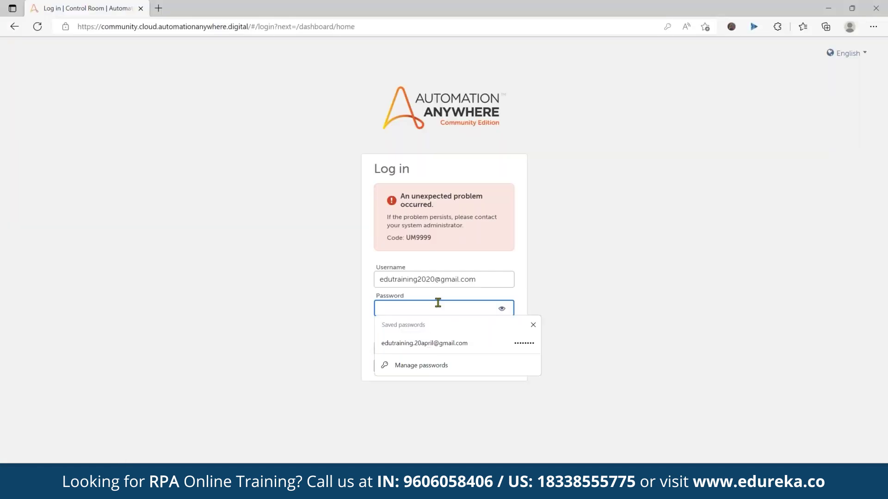
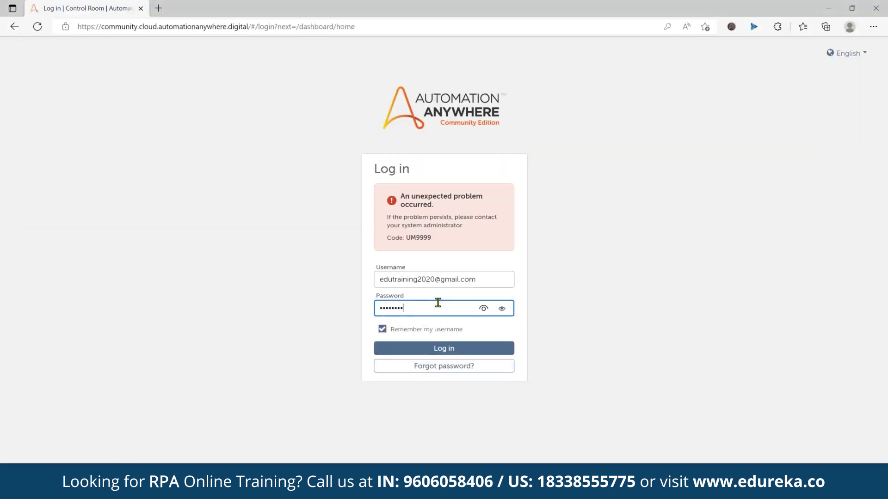
# Finish the password and sign in to the Control Room
pyautogui.press('Return')
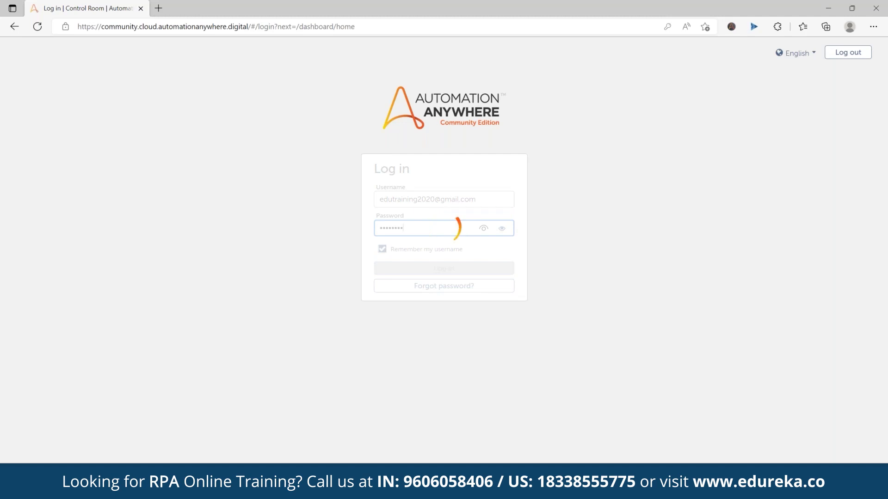
pyautogui.click(245, 490)
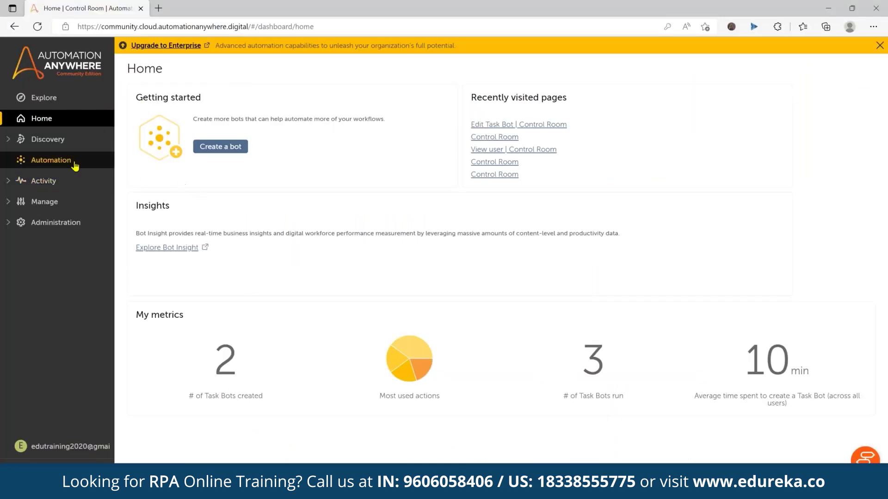
# Open My_First_Bot_04_July_2022 from Automation, go back, and open the Community Edition welcome page
pyautogui.click(38, 163)
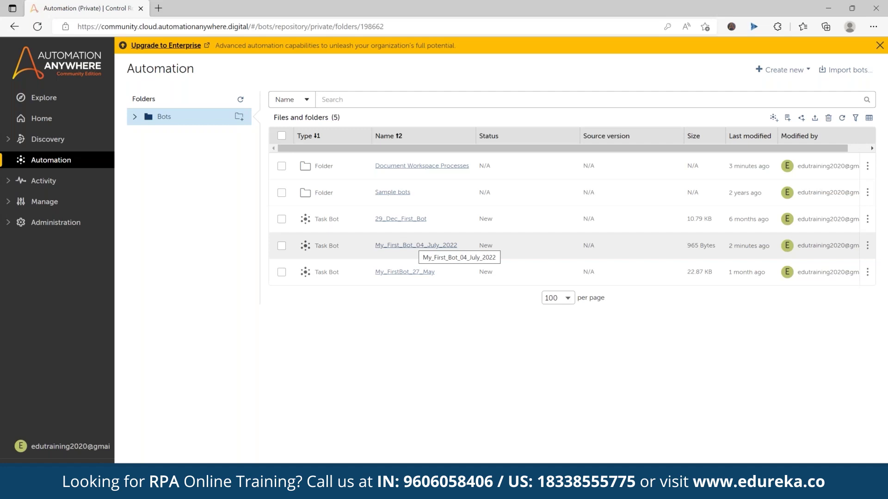
pyautogui.click(416, 246)
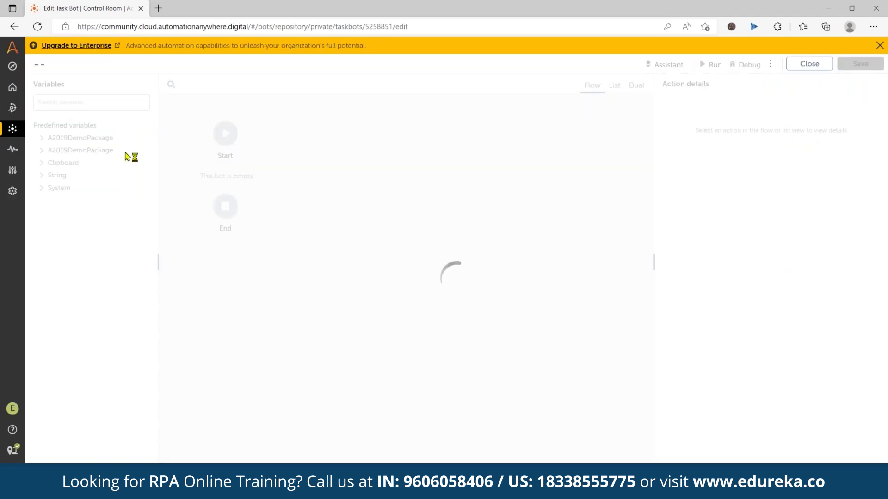
pyautogui.click(15, 26)
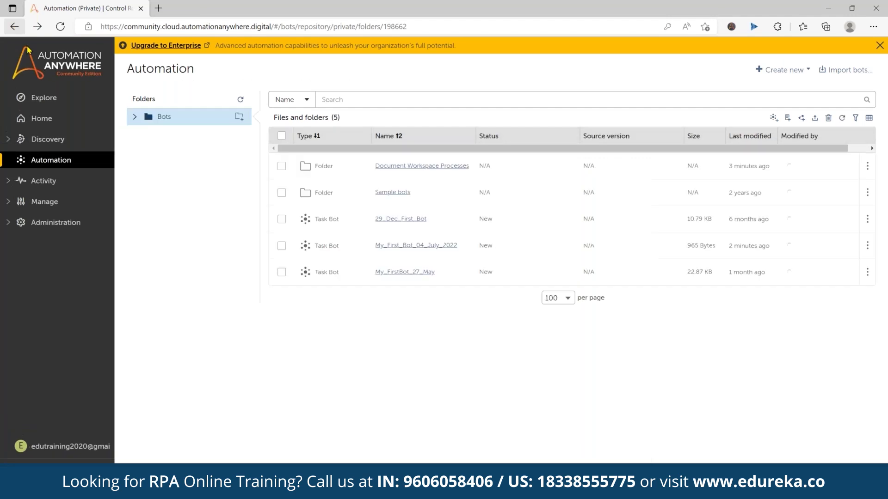
pyautogui.click(88, 119)
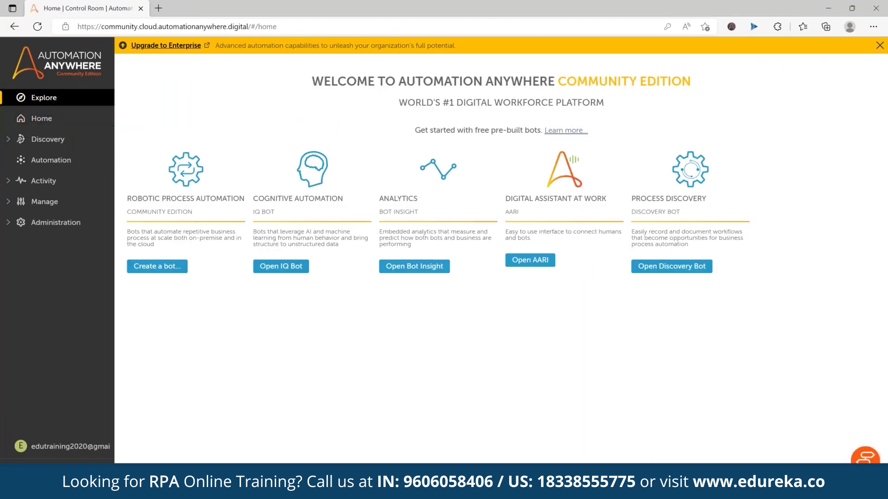
# Create learning instance 04_July_2022_Invoice_Processing with English and the Automation Anywhere (Pre-trained) provider
pyautogui.click(292, 268)
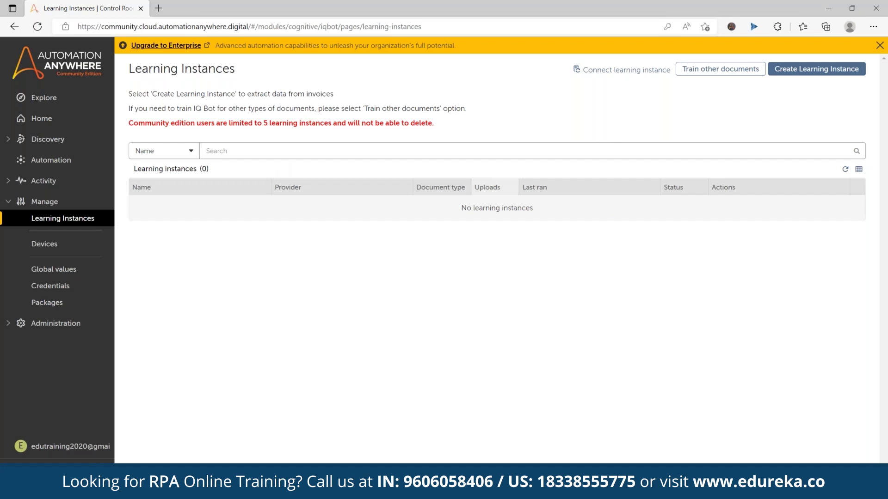
pyautogui.click(830, 74)
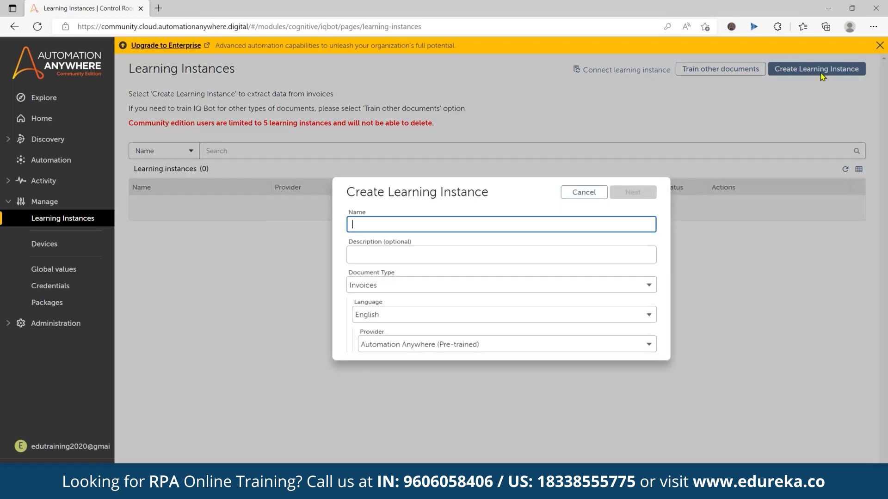
pyautogui.click(425, 221)
pyautogui.write('04_July_2022_Invoice_Processing')
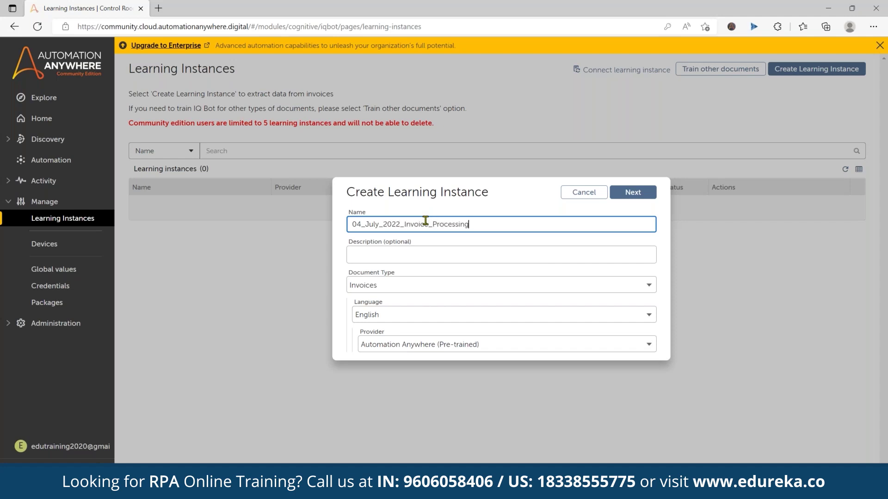
pyautogui.press('Tab')
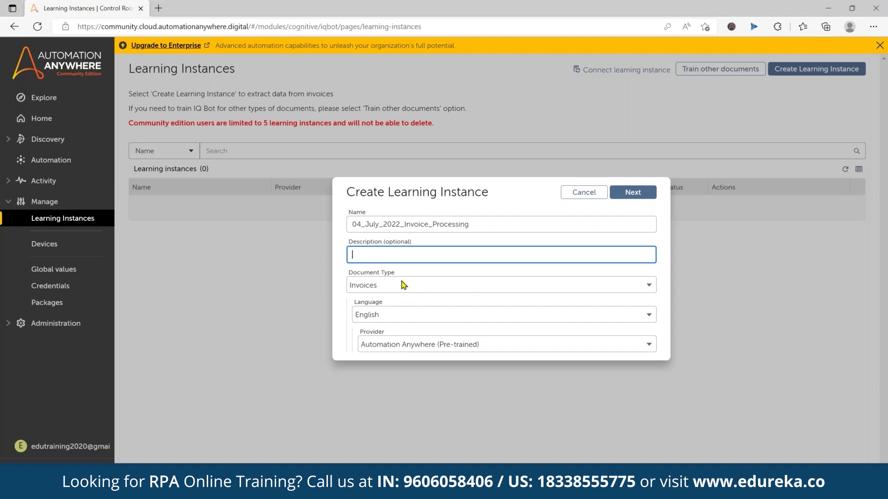
pyautogui.click(613, 323)
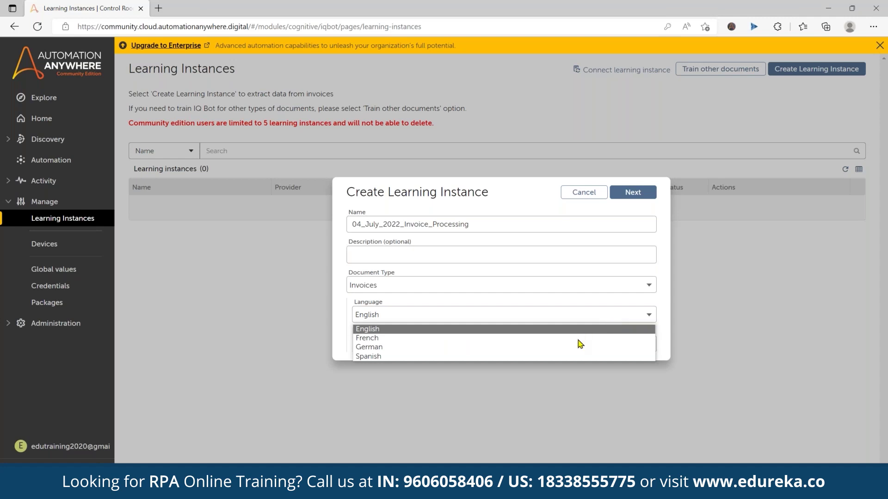
pyautogui.click(415, 328)
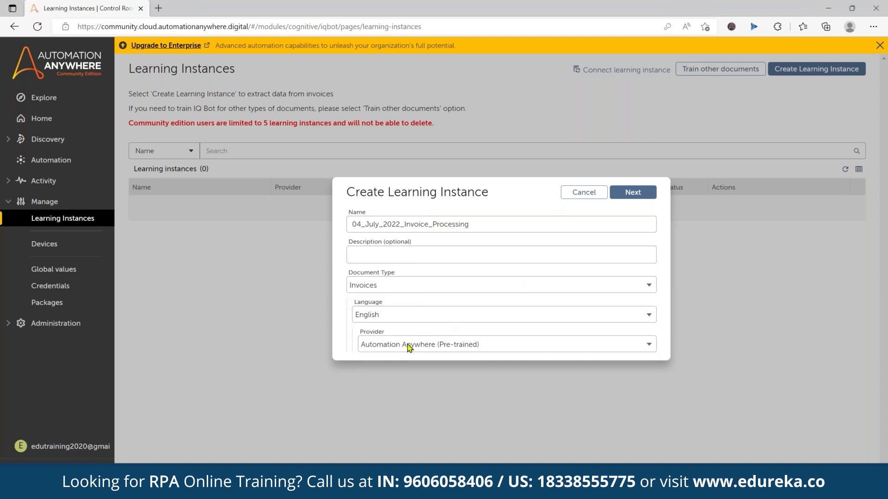
pyautogui.click(616, 349)
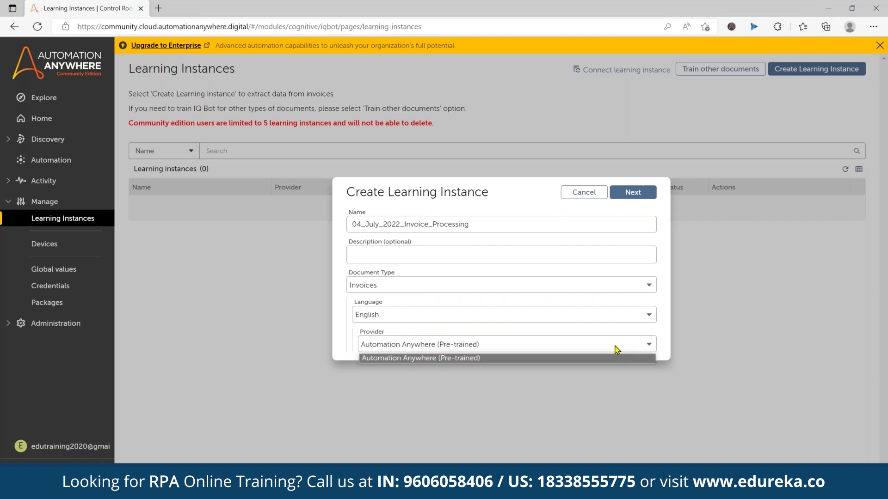
pyautogui.click(449, 359)
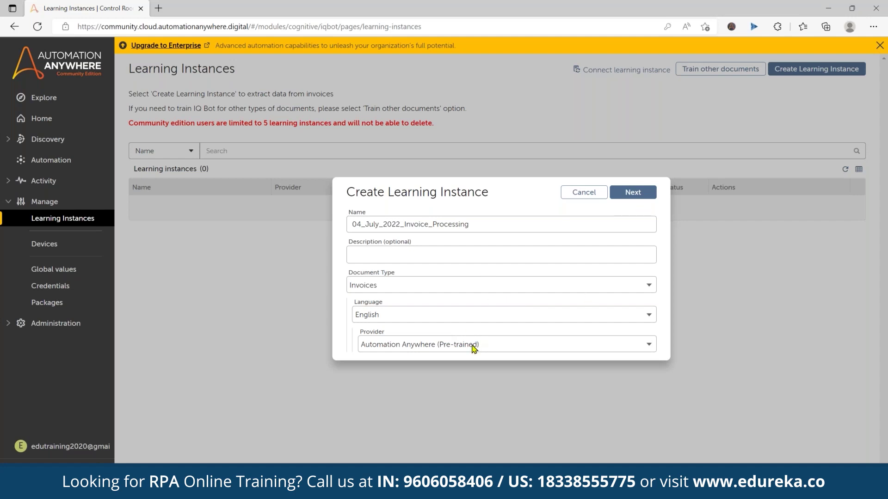
pyautogui.click(631, 193)
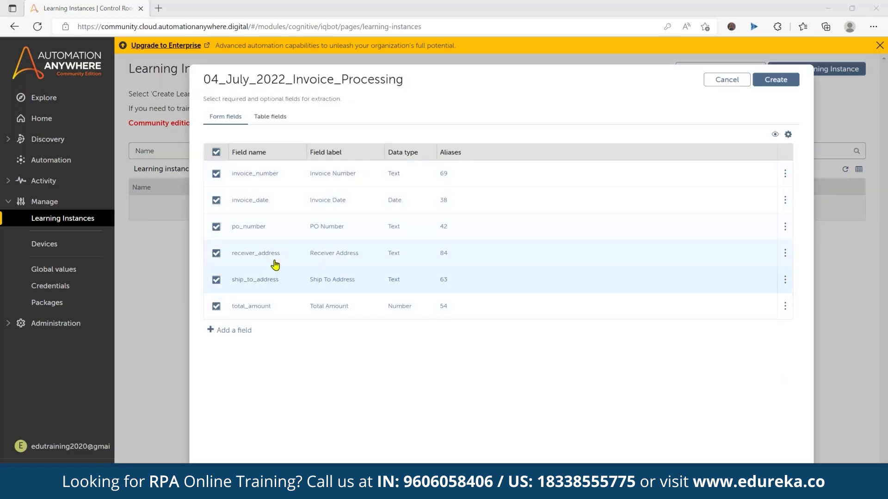
pyautogui.click(238, 331)
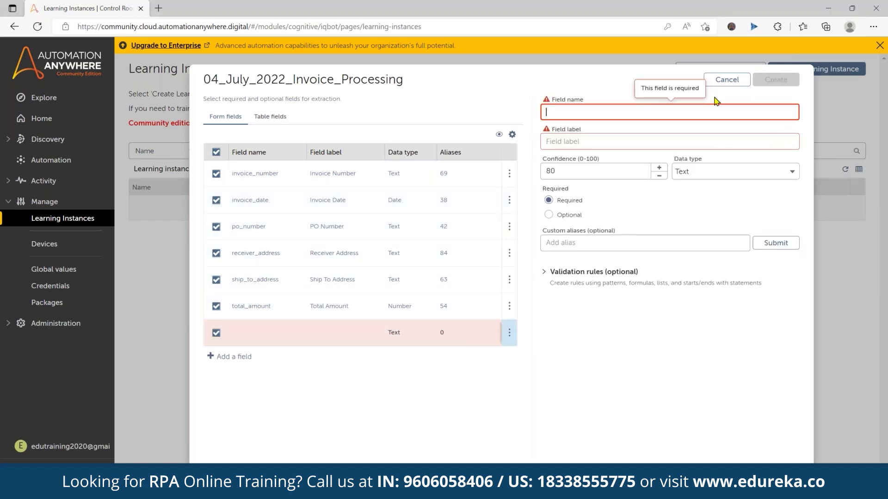
pyautogui.click(723, 82)
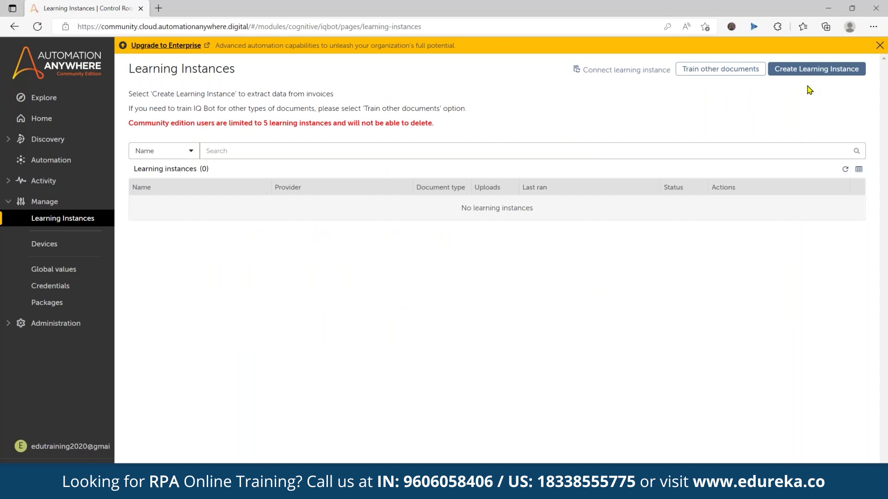
pyautogui.click(815, 70)
pyautogui.click(423, 223)
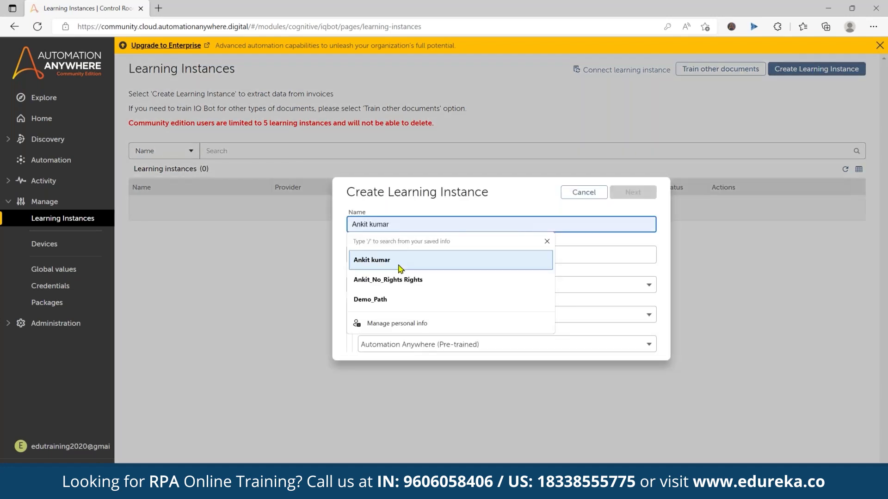
pyautogui.write('04_July_2022_')
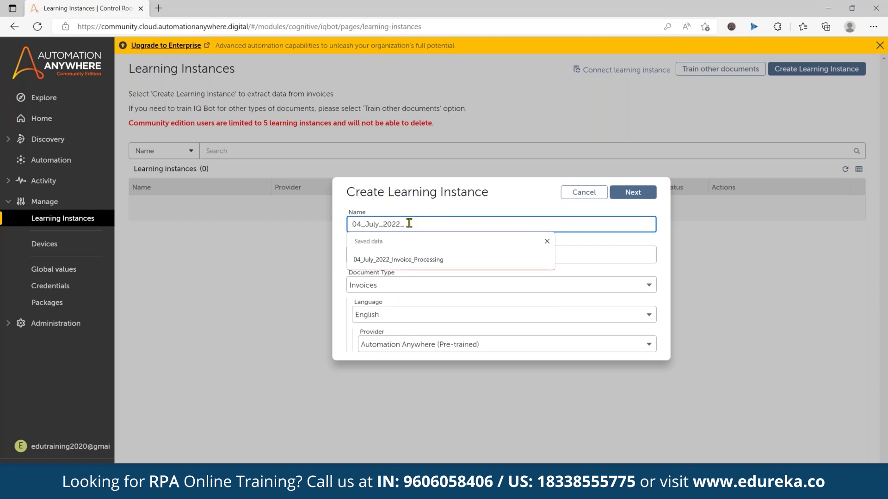
pyautogui.write('Invoice_Processing')
pyautogui.click(617, 194)
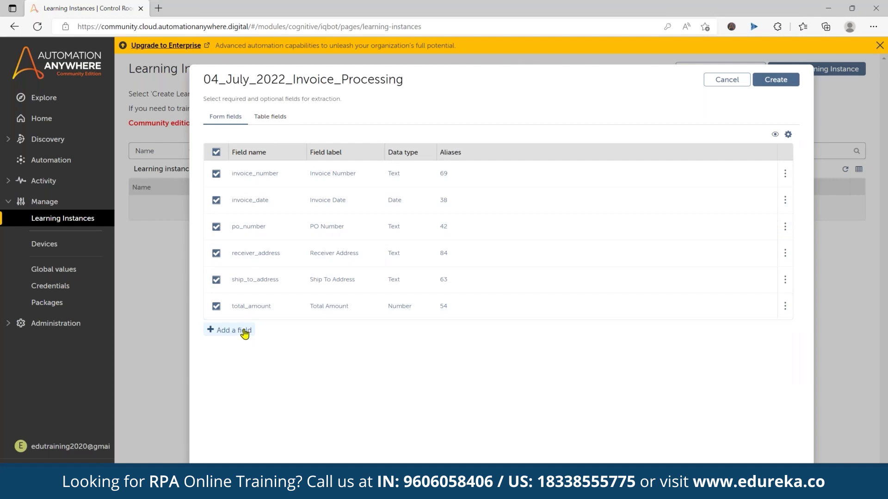
# Add an optional field named and labelled Gstn with confidence 90, and expand its validation rules
pyautogui.click(245, 331)
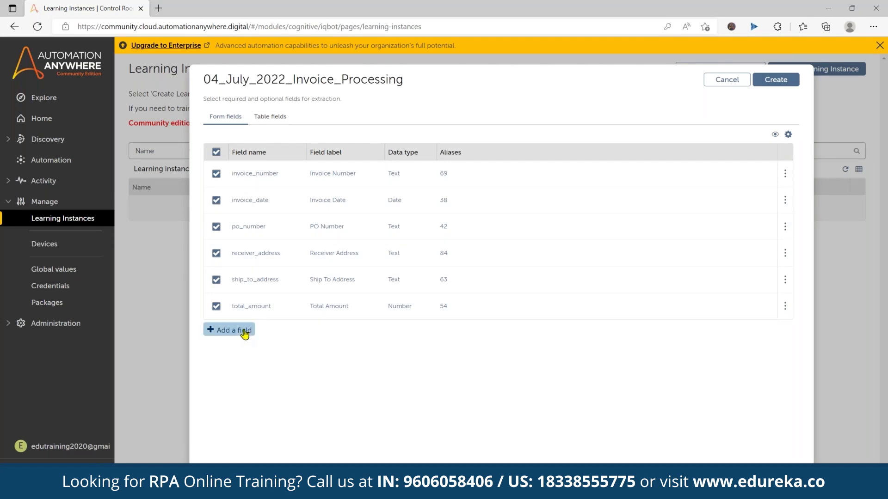
pyautogui.click(594, 113)
pyautogui.write('Gstn')
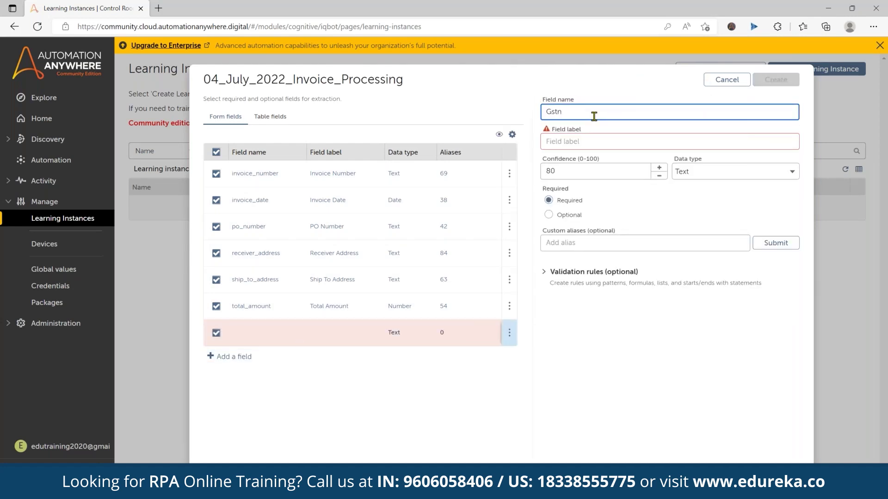
pyautogui.click(580, 142)
pyautogui.write('Gstn')
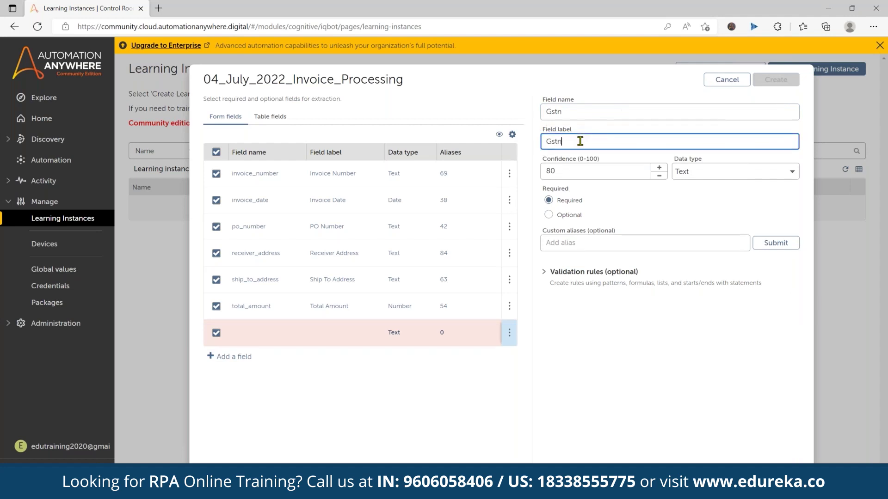
pyautogui.doubleClick(543, 139)
pyautogui.moveTo(576, 141); pyautogui.dragTo(535, 142)
pyautogui.press('Tab')
pyautogui.write('90')
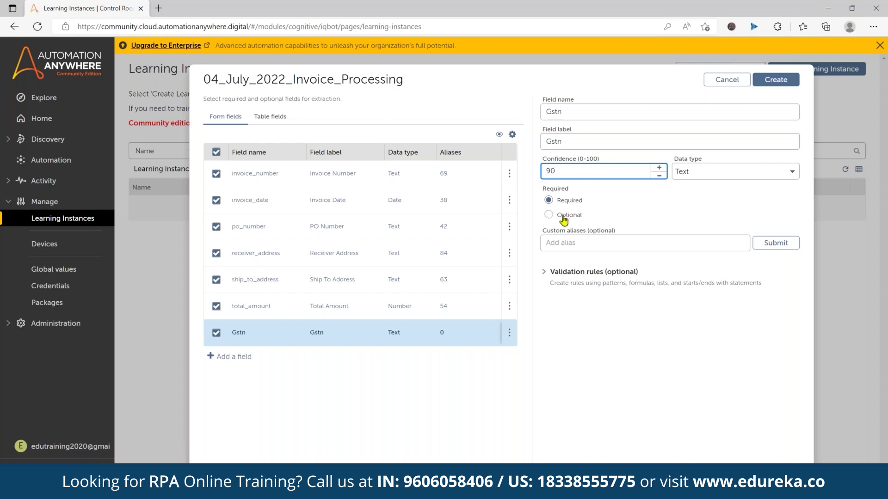
pyautogui.click(561, 220)
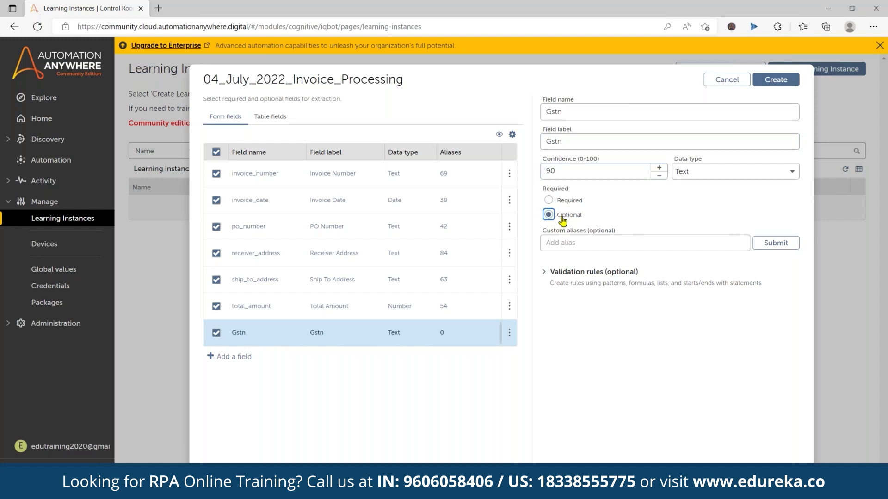
pyautogui.click(545, 275)
# Create the 04_July_2022_Invoice_Processing instance and wait for the Learning Instances list to update
pyautogui.click(781, 80)
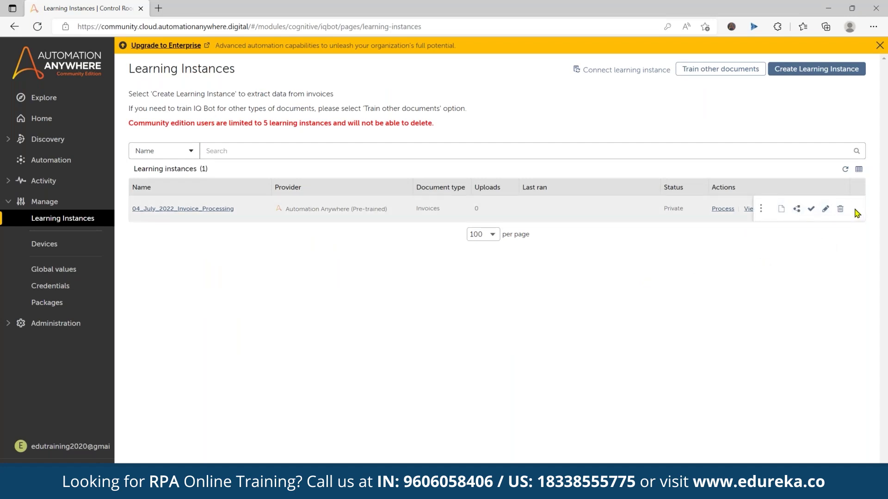
pyautogui.click(783, 209)
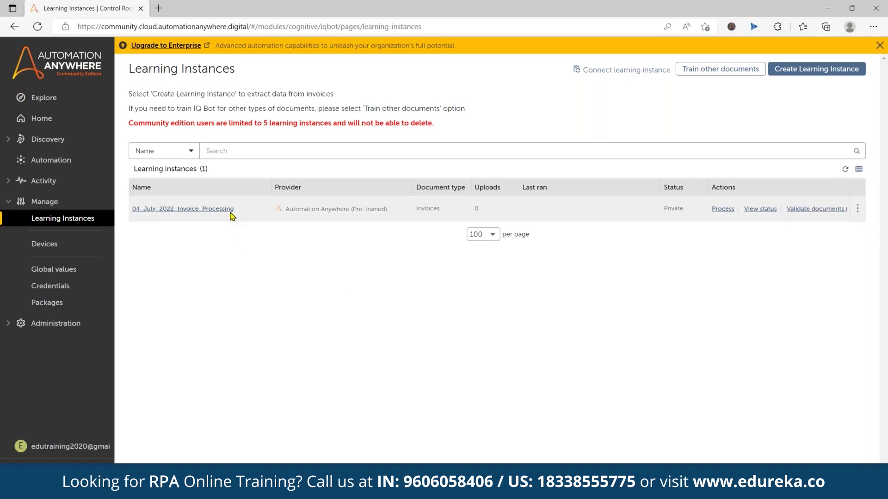
# Check the instance's status, then show the AARI Tasks list in table view
pyautogui.click(753, 212)
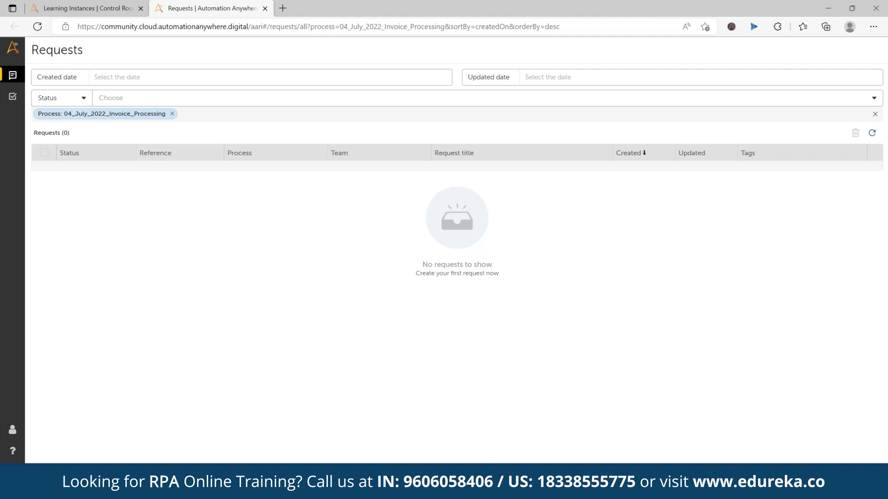
pyautogui.click(14, 98)
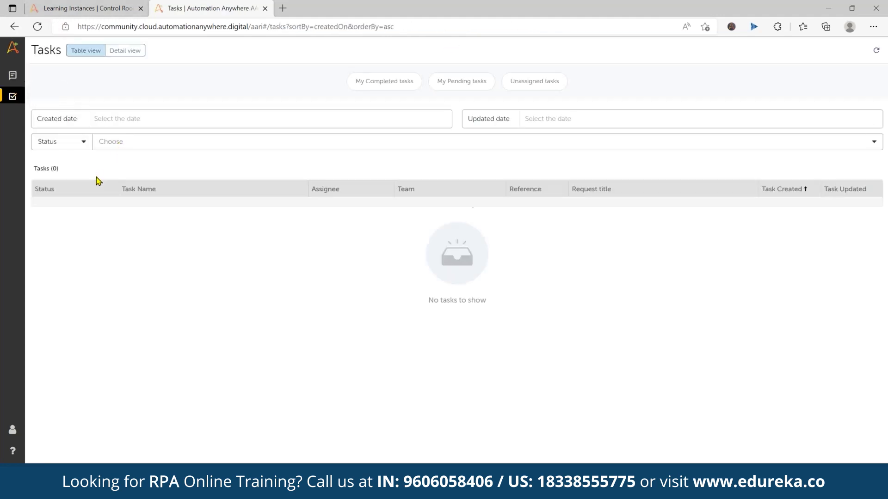
pyautogui.click(121, 51)
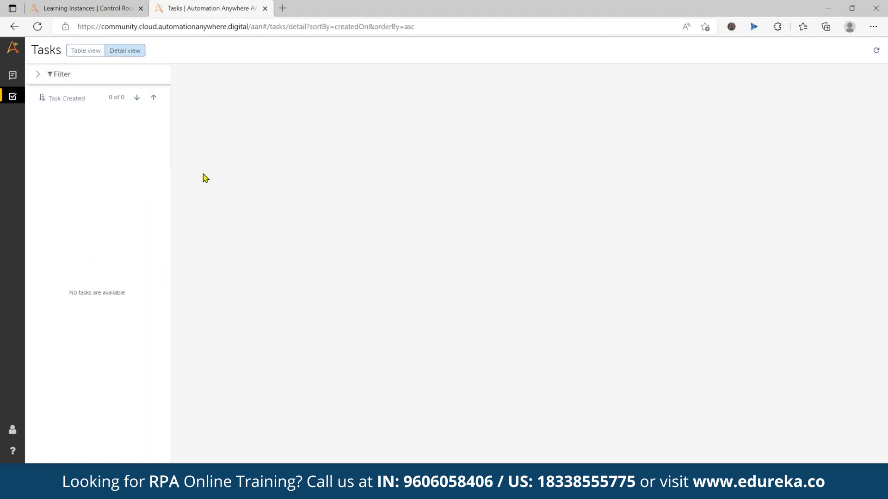
pyautogui.click(82, 52)
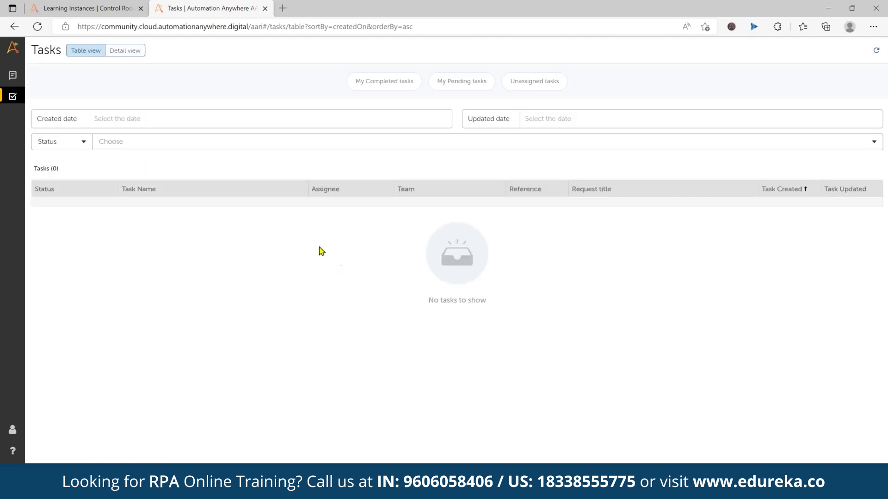
# Check the My Completed, My Pending and Unassigned task lists, then return to Learning Instances
pyautogui.click(380, 89)
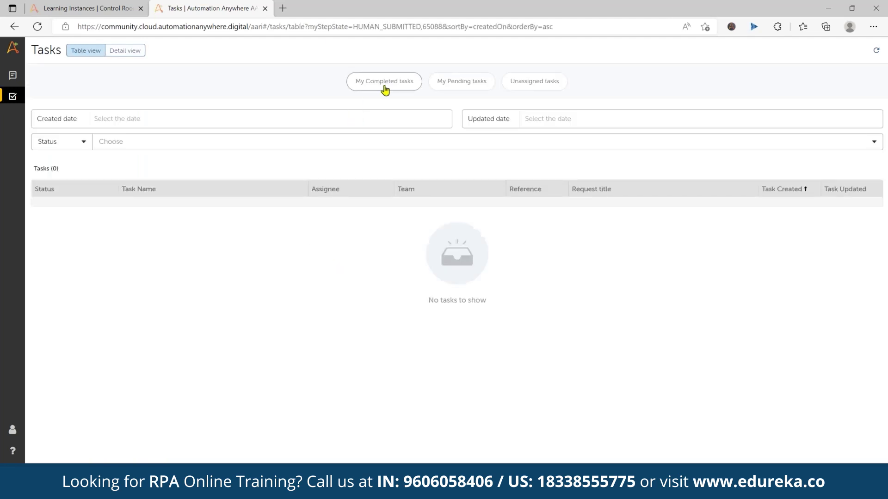
pyautogui.click(462, 87)
pyautogui.click(514, 88)
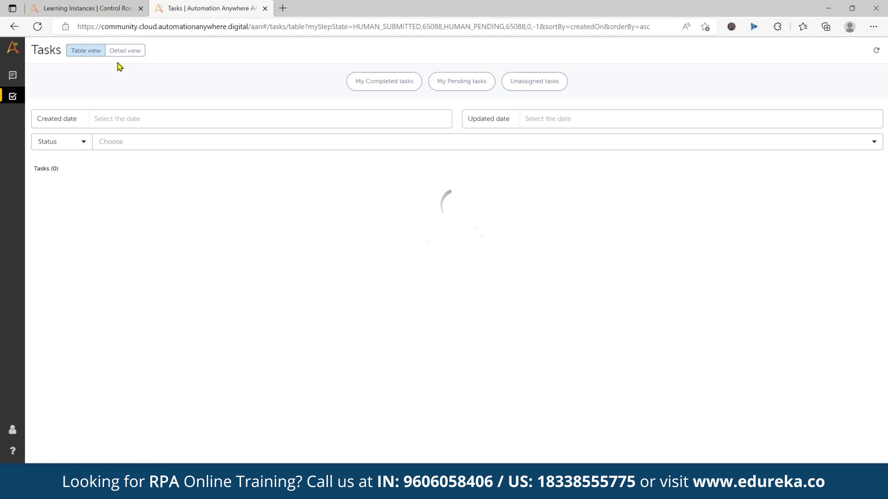
pyautogui.click(80, 11)
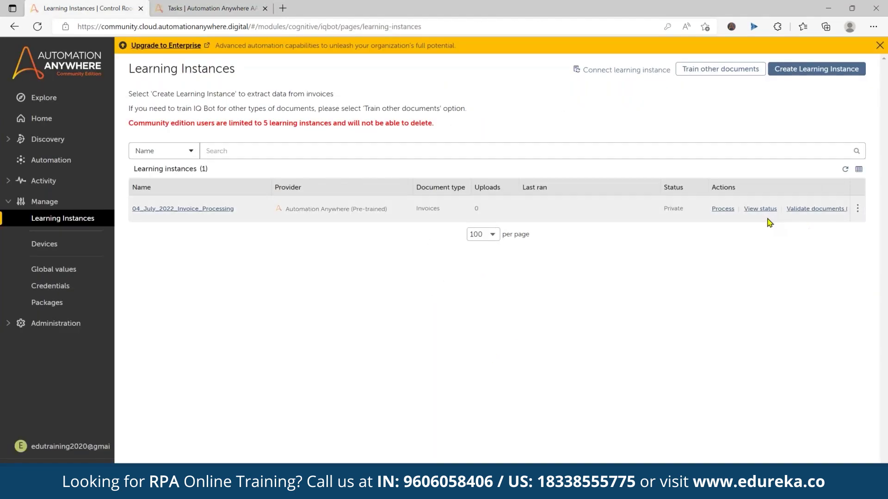
# Start Process on the invoice instance and open the Control Room home in a new tab
pyautogui.click(726, 211)
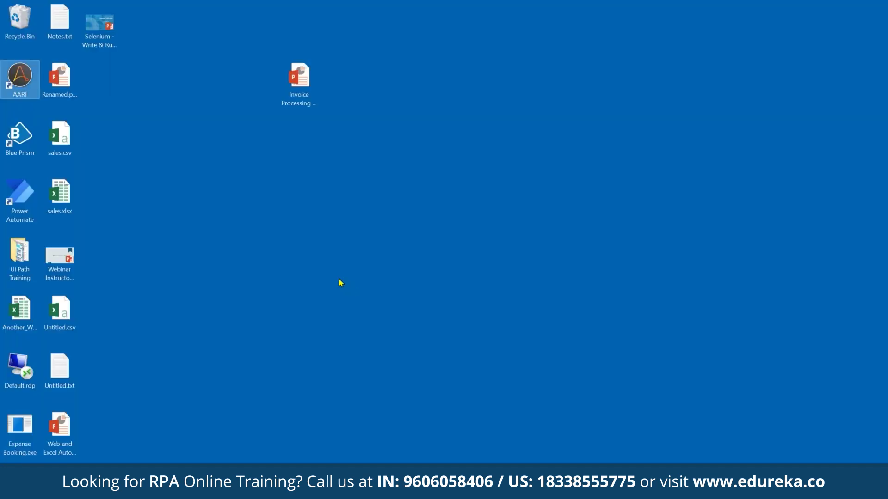
pyautogui.moveTo(139, 490)
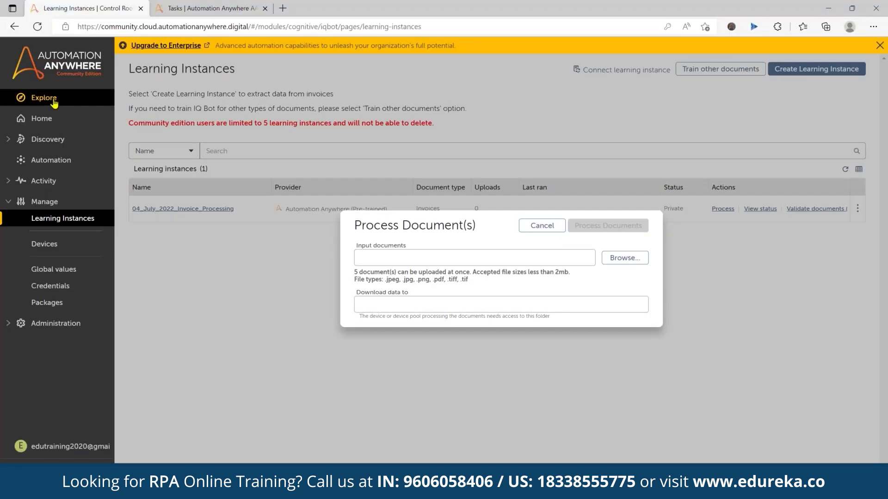
pyautogui.click(324, 8)
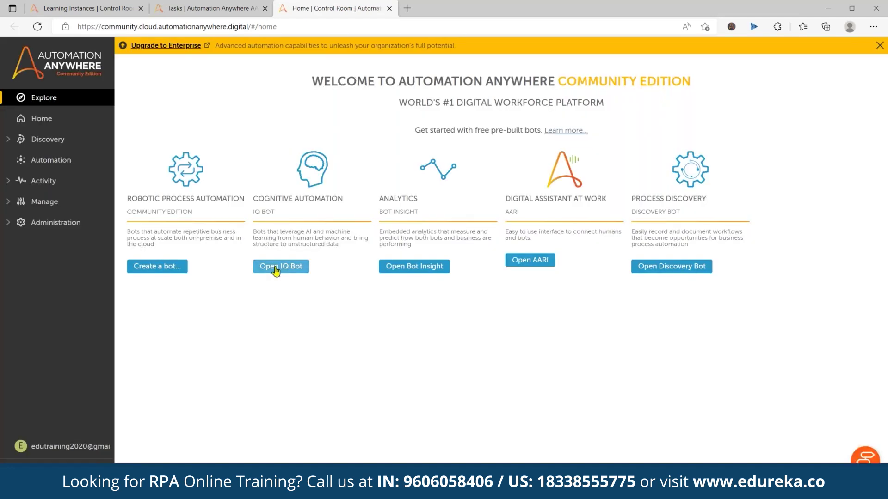
# Open the IQ Bot workspace from Explore and start its Get Started flow
pyautogui.click(276, 271)
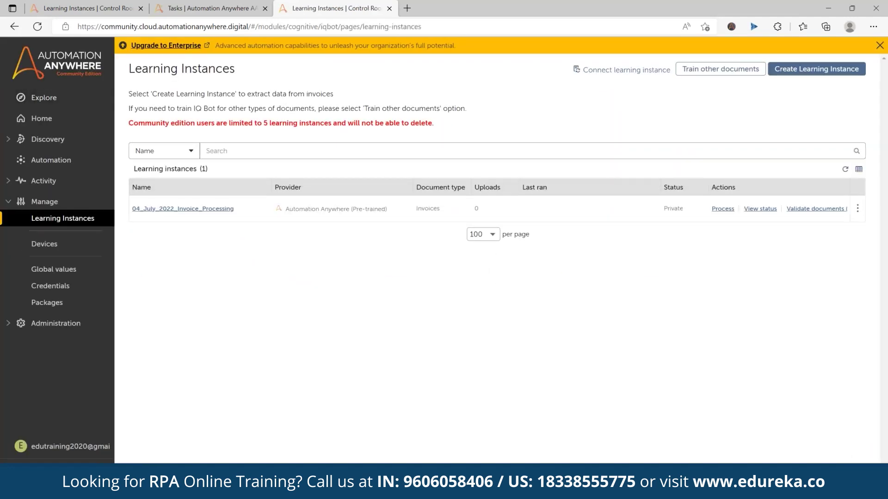
pyautogui.click(721, 67)
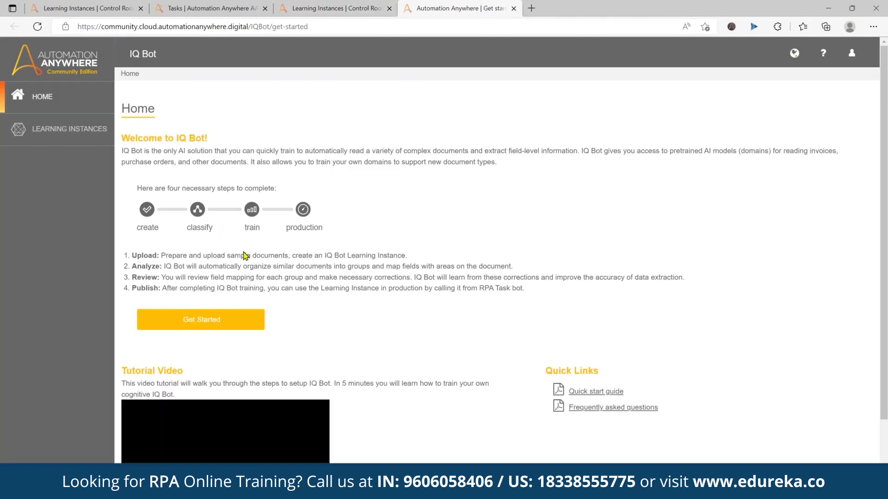
pyautogui.scroll(-2, 372, 319)
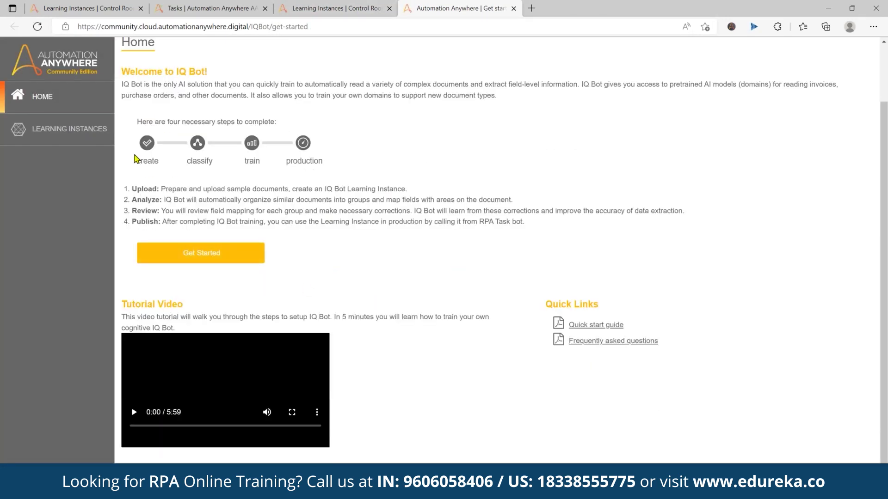
pyautogui.click(218, 320)
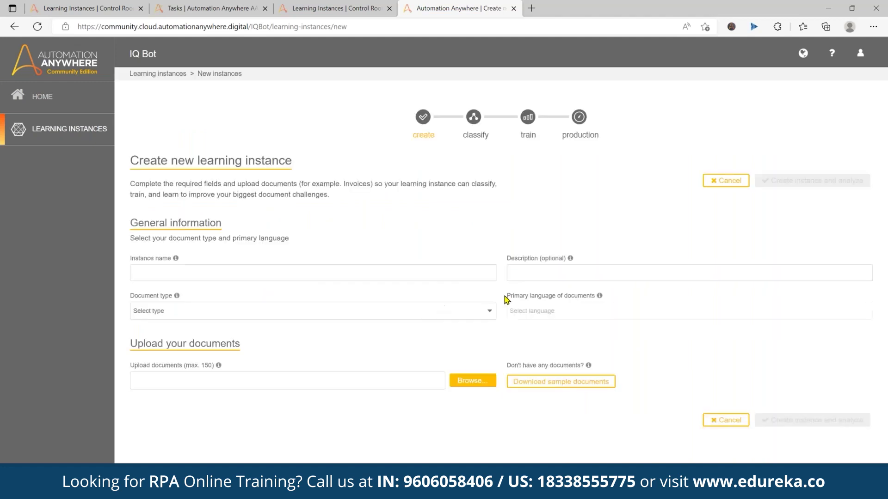
# Download IQBotSampleDocs.zip and open it in File Explorer to its IQBotSampleDocs folder
pyautogui.click(553, 385)
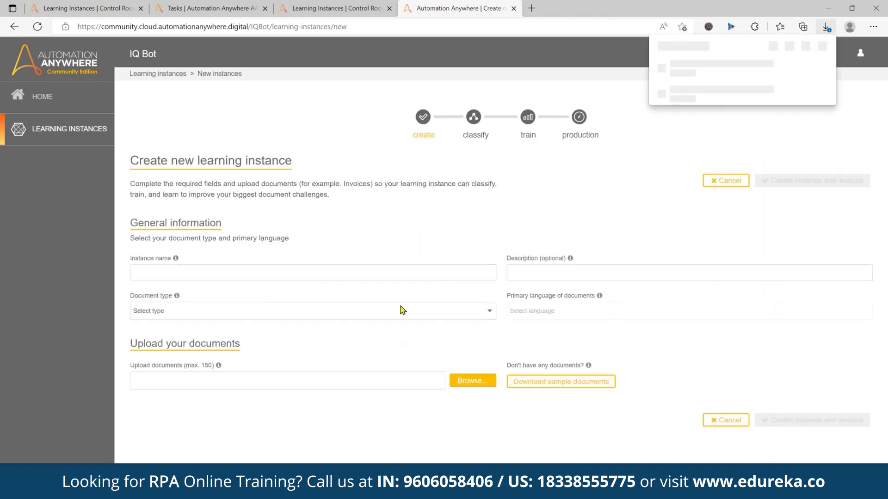
pyautogui.click(802, 83)
pyautogui.click(790, 69)
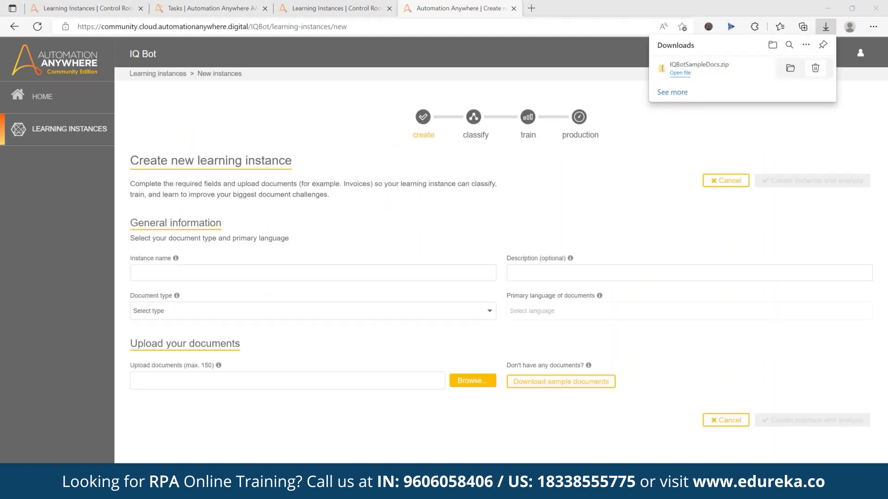
pyautogui.doubleClick(296, 199)
pyautogui.click(284, 187)
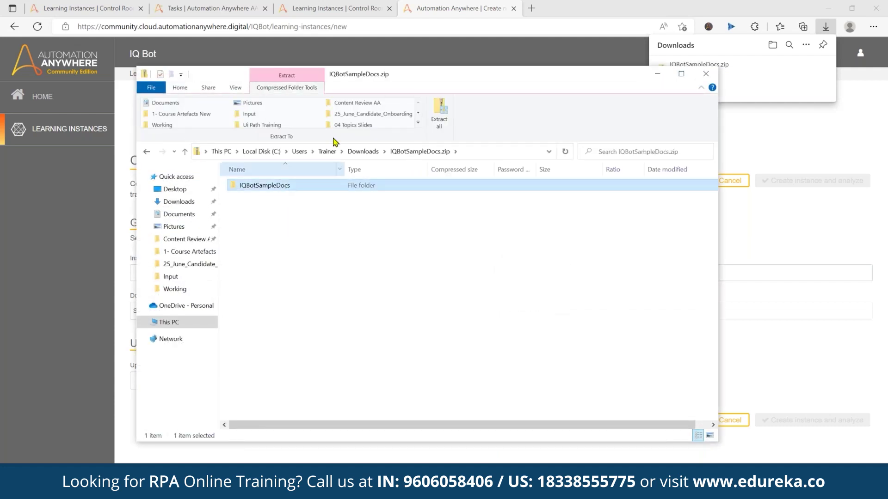
# Copy the IQBotSampleDocs folder onto the desktop and close the Downloads window
pyautogui.press('super+d')
pyautogui.hotkey('alt', 'Tab')
pyautogui.moveTo(391, 76); pyautogui.dragTo(597, 65)
pyautogui.moveTo(476, 174); pyautogui.dragTo(214, 221)
pyautogui.moveTo(602, 63); pyautogui.dragTo(425, 53)
pyautogui.click(734, 54)
# Move Invoice1.tiff and Invoice3.tiff from the Invoices folder onto the desktop
pyautogui.doubleClick(218, 198)
pyautogui.doubleClick(280, 187)
pyautogui.moveTo(352, 58); pyautogui.dragTo(591, 61)
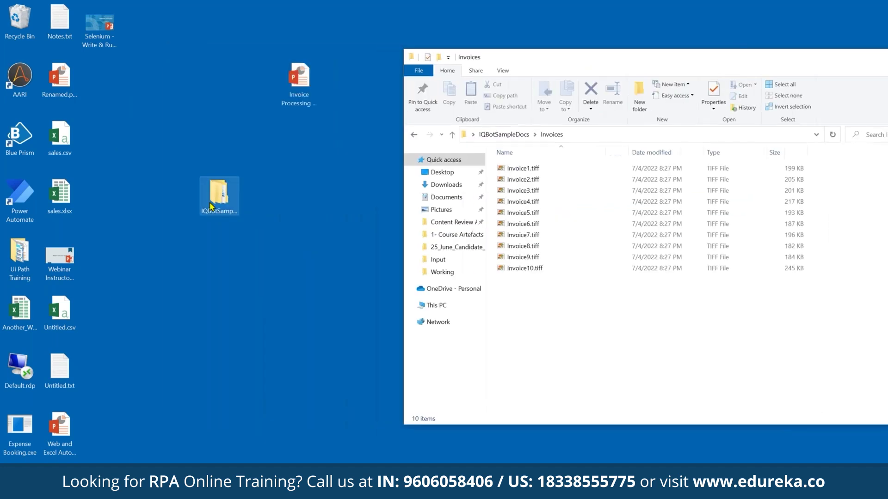
pyautogui.click(522, 168)
pyautogui.keyDown('ctrl'); pyautogui.click(523, 191); pyautogui.keyUp('ctrl')
pyautogui.moveTo(523, 190); pyautogui.dragTo(298, 305)
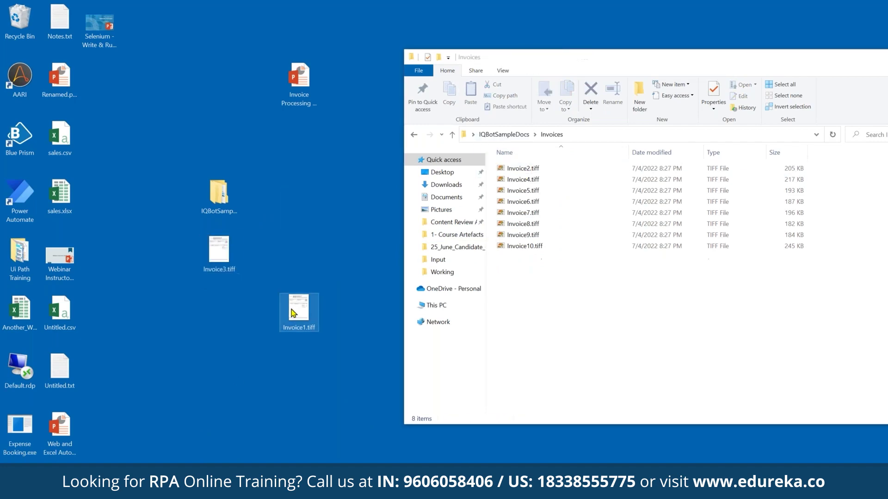
# Preview Invoice1.tiff, then close the preview
pyautogui.doubleClick(297, 313)
pyautogui.scroll(3, 416, 272)
pyautogui.scroll(-1, 420, 277)
pyautogui.scroll(-3, 434, 280)
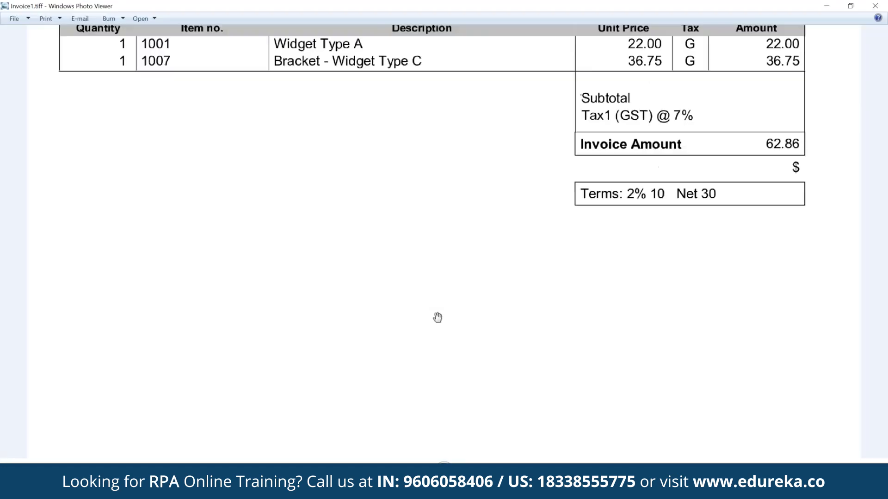
pyautogui.click(875, 5)
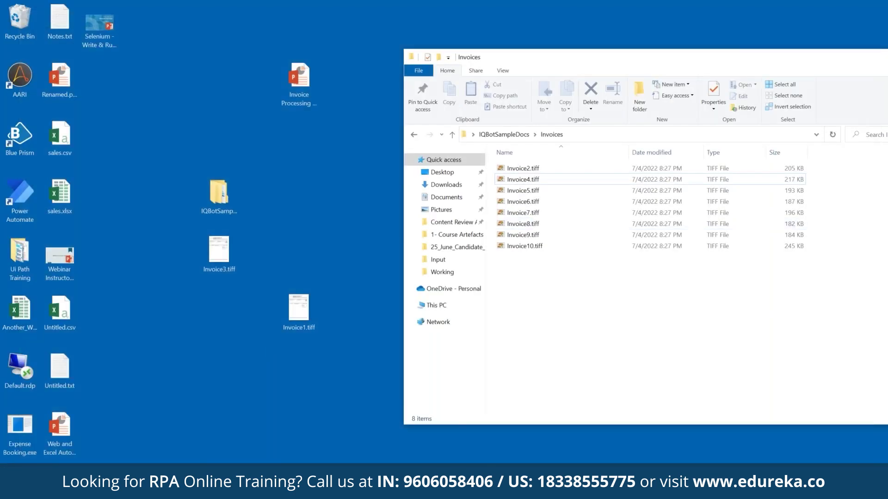
pyautogui.click(199, 381)
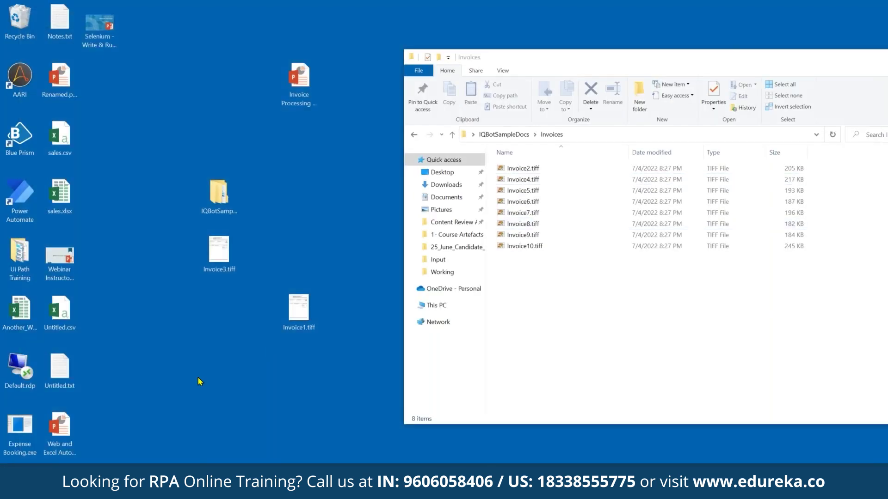
pyautogui.hotkey('alt', 'Tab')
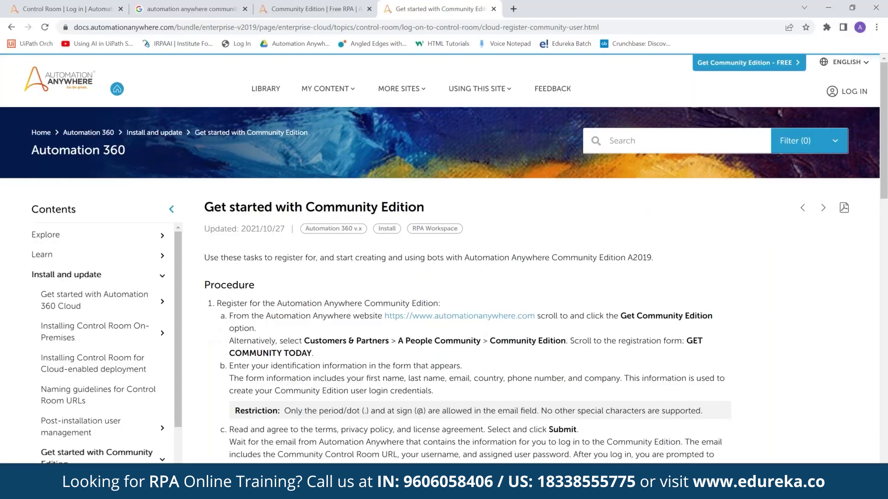
# Return to the browser tab holding the Process Document(s) dialog
pyautogui.hotkey('alt', 'Tab')
pyautogui.click(237, 8)
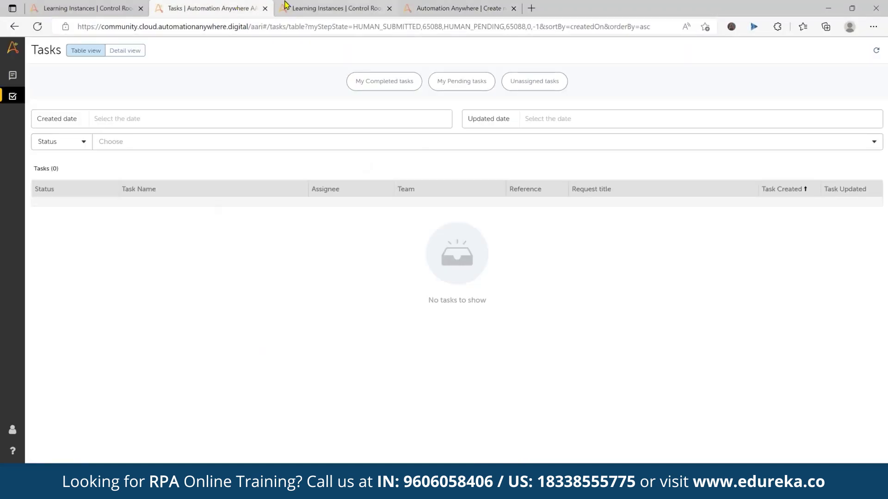
pyautogui.click(286, 5)
pyautogui.click(88, 8)
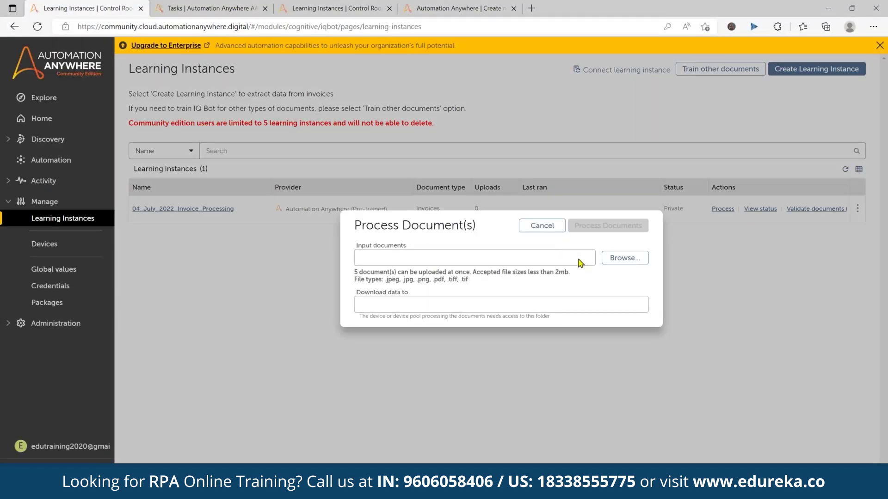
# Choose Invoice1.tiff as input, try the Download data to field, then cancel processing
pyautogui.click(616, 258)
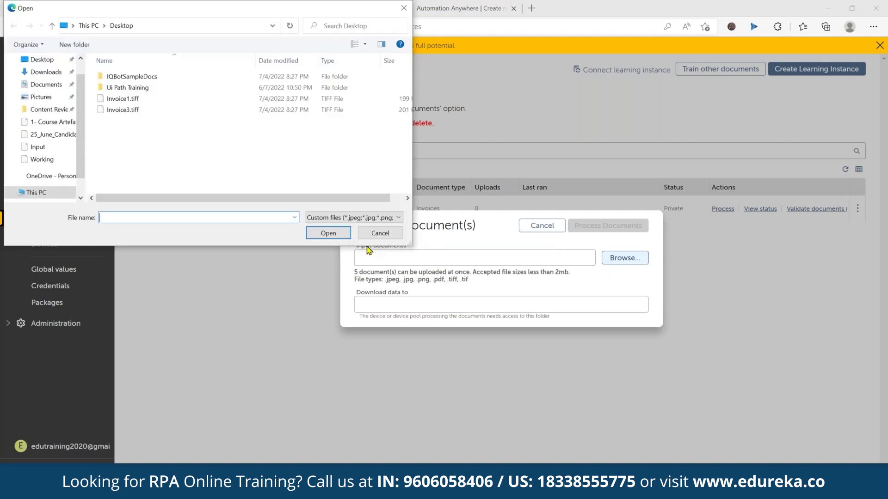
pyautogui.click(123, 98)
pyautogui.click(337, 237)
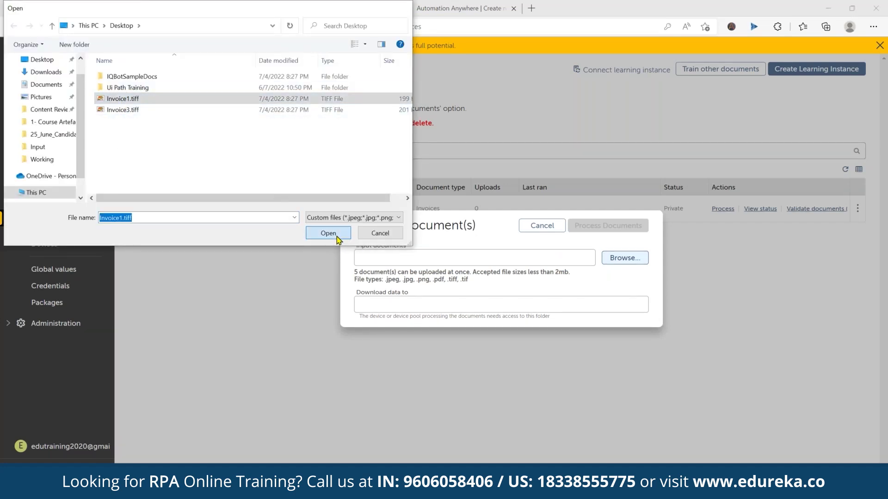
pyautogui.click(378, 305)
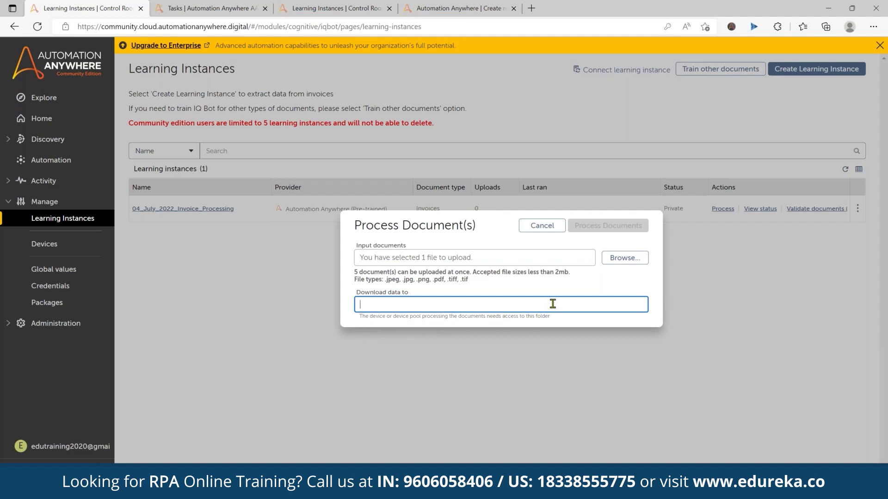
pyautogui.write('bw')
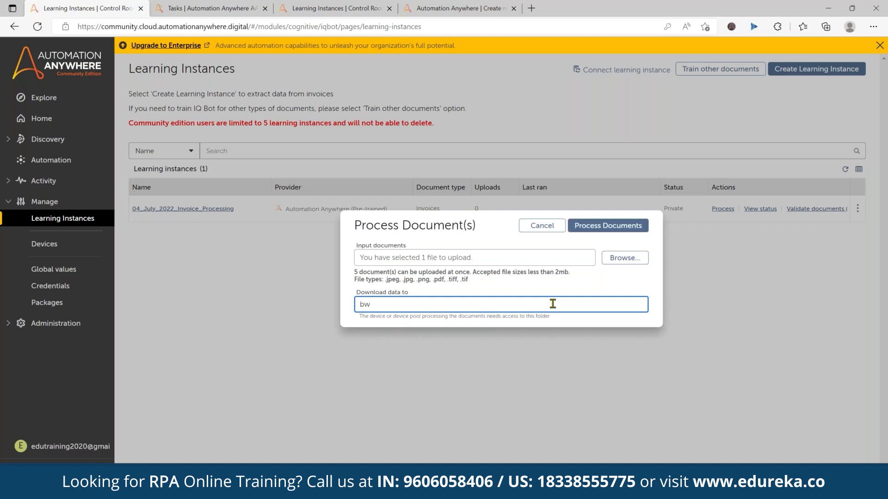
pyautogui.press('BackSpace')
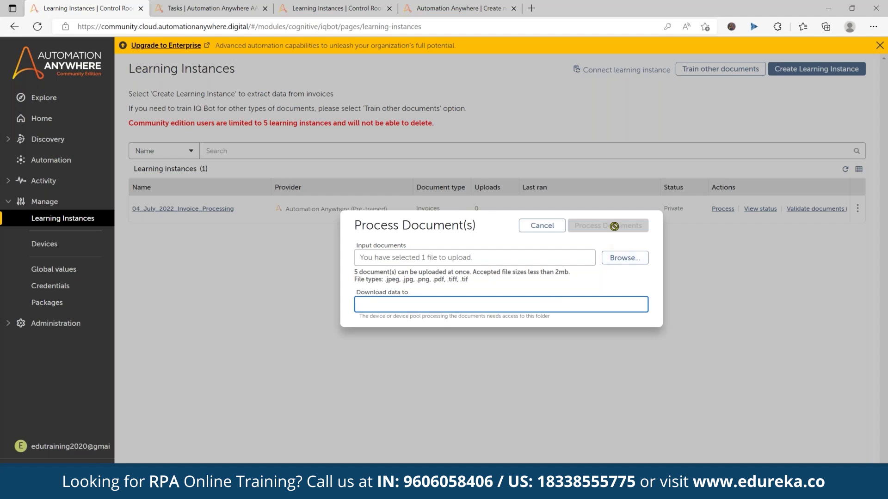
pyautogui.click(552, 227)
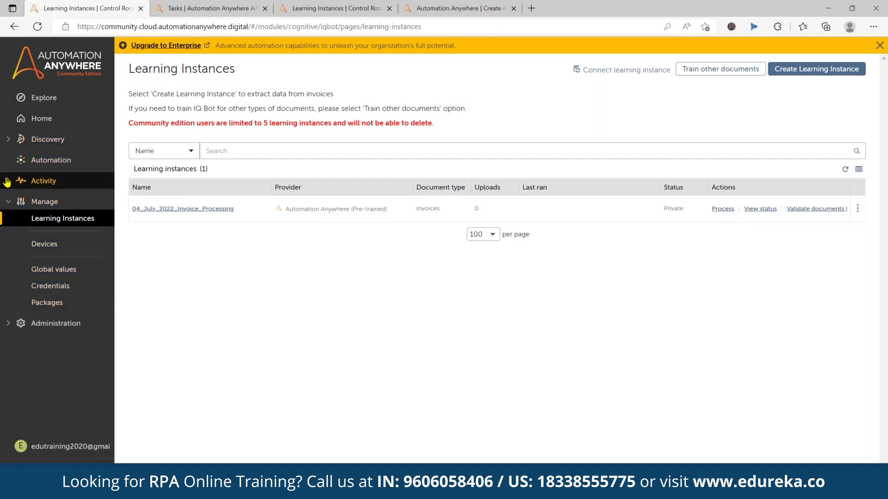
# Look over the Devices page, then return to Learning Instances
pyautogui.click(44, 244)
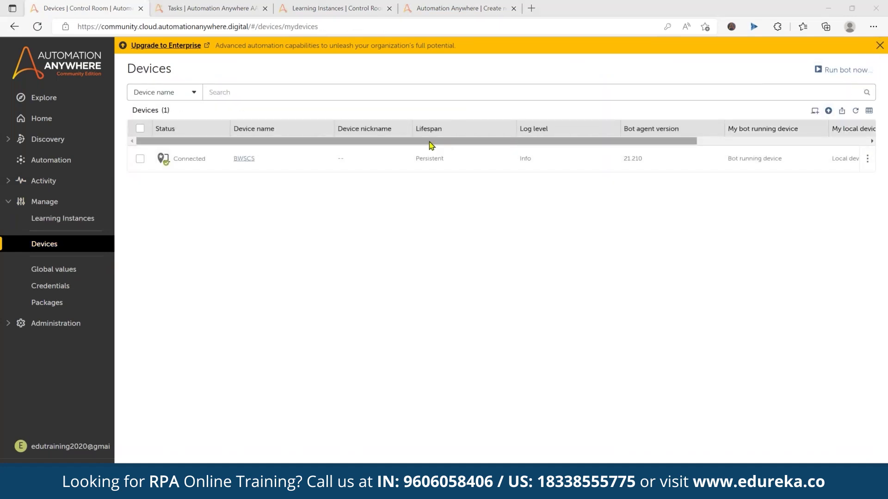
pyautogui.moveTo(438, 146); pyautogui.dragTo(829, 119)
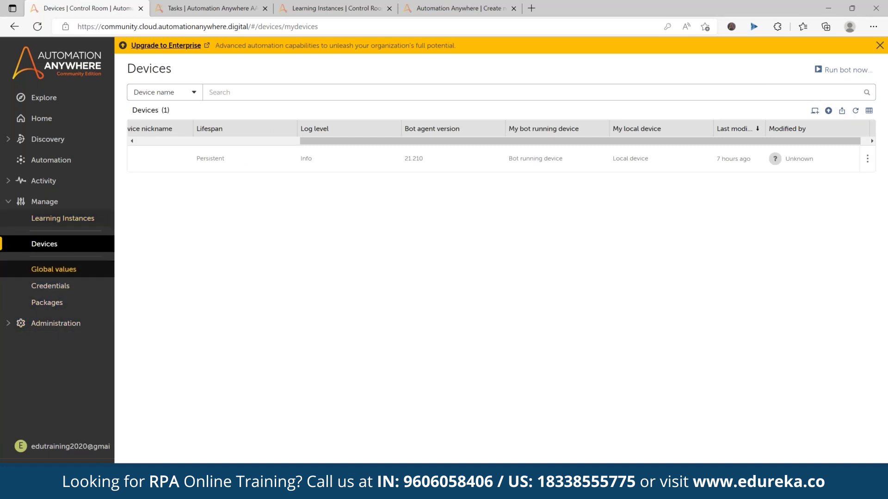
pyautogui.click(65, 218)
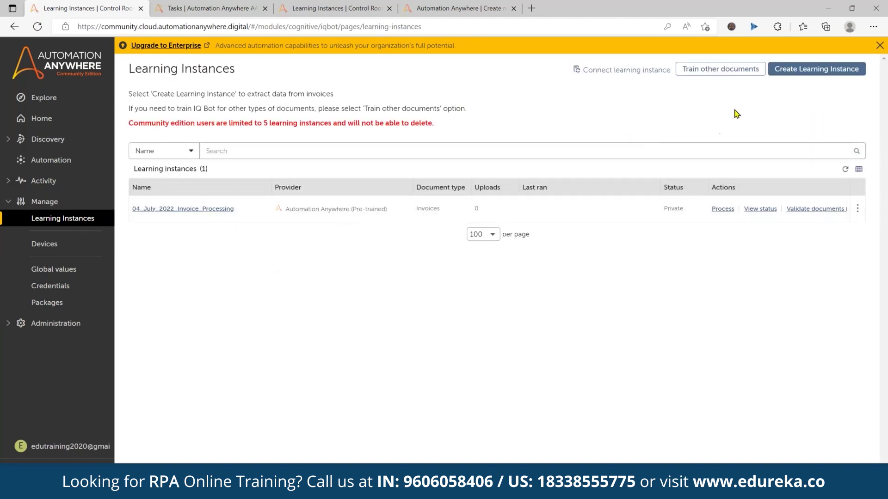
# Open and cancel Connect learning instance, then open Process document(s) for the invoice instance
pyautogui.click(619, 71)
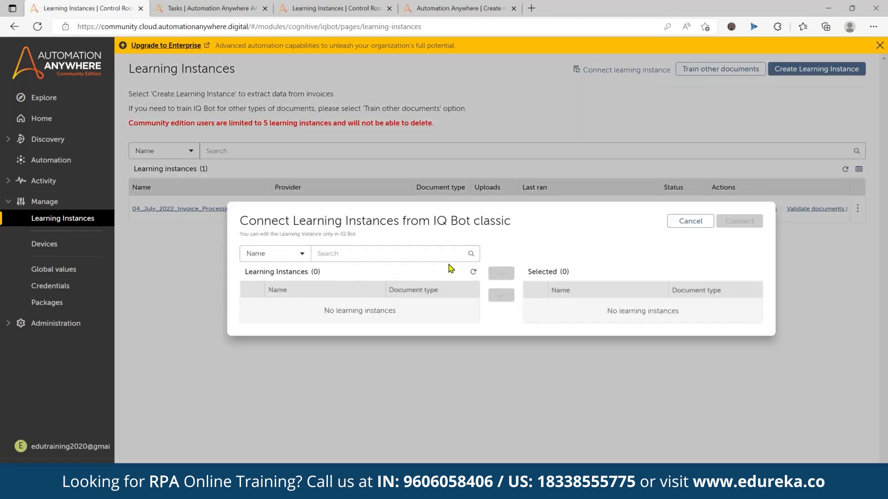
pyautogui.click(690, 221)
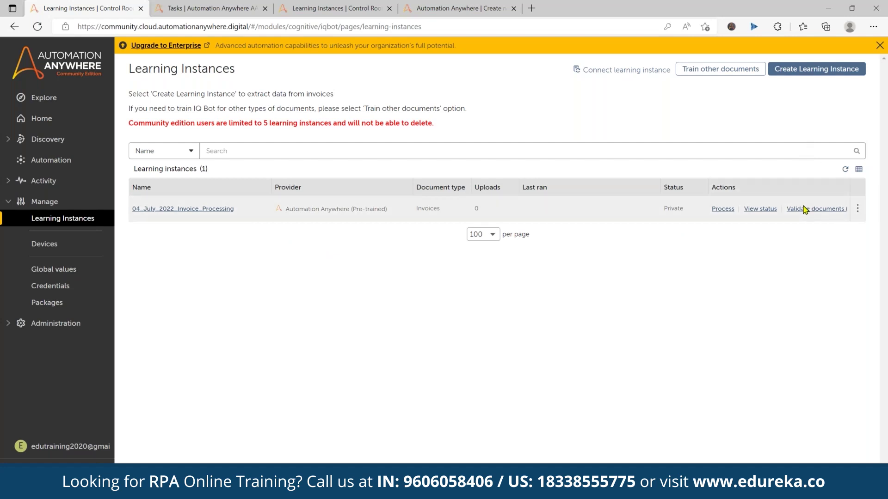
pyautogui.moveTo(858, 213)
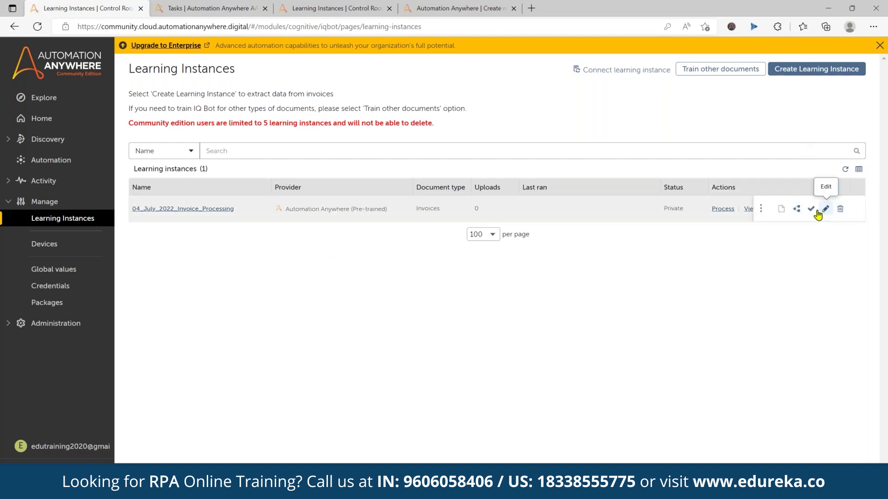
pyautogui.click(801, 213)
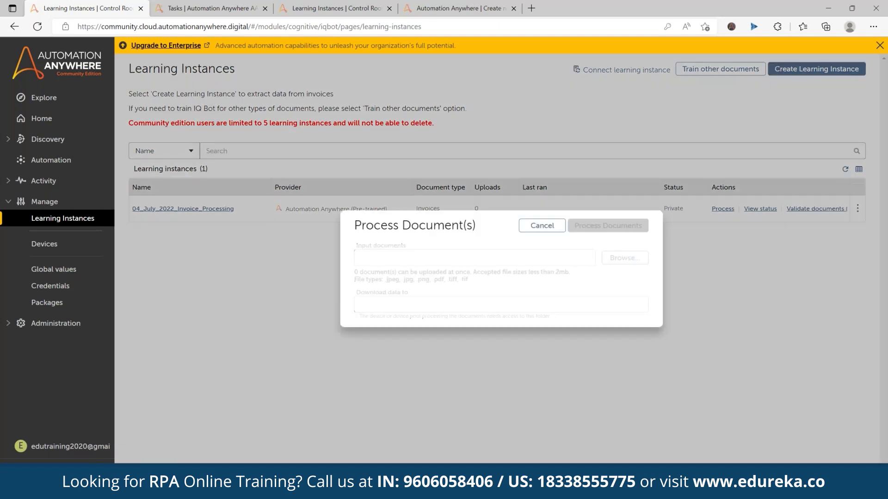
# Cancel the form and copy the device name BWSCS from the Devices list
pyautogui.click(430, 306)
pyautogui.write('bwscs')
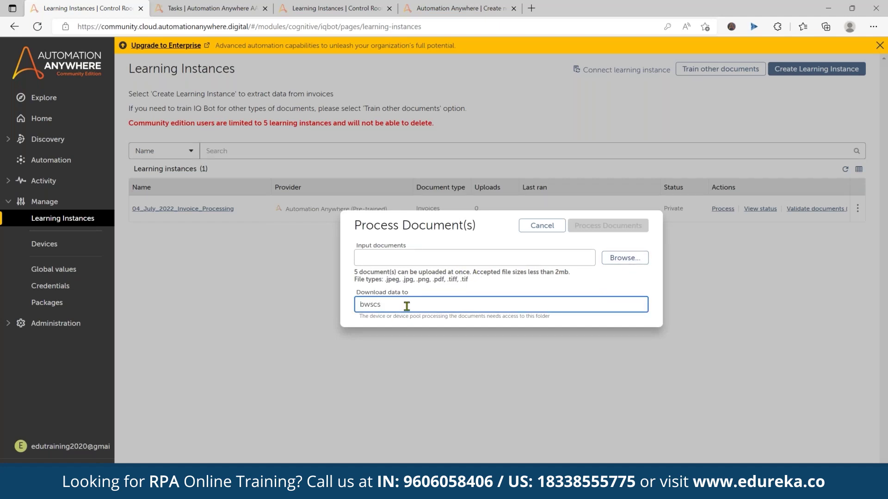
pyautogui.click(542, 225)
pyautogui.click(46, 243)
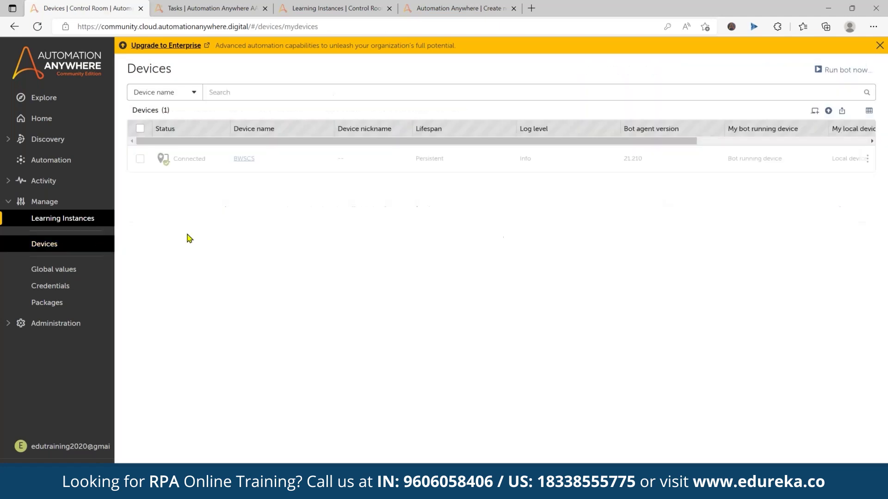
pyautogui.moveTo(273, 161); pyautogui.dragTo(233, 159)
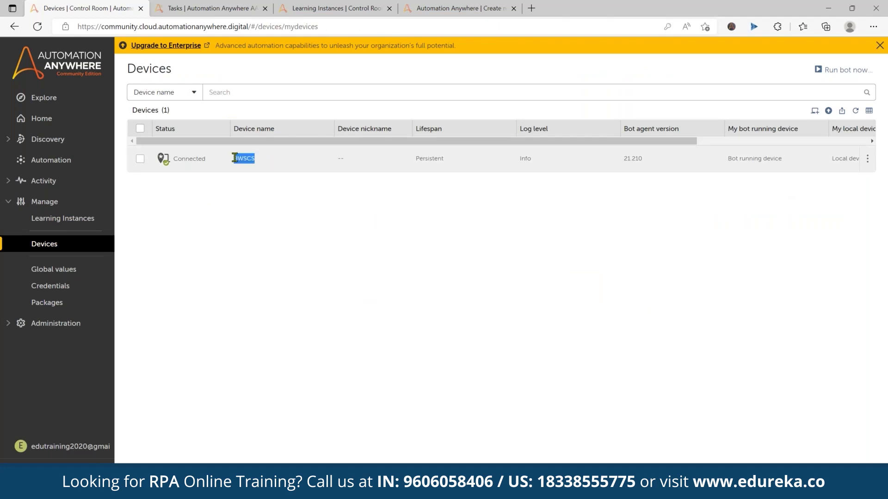
pyautogui.click(64, 219)
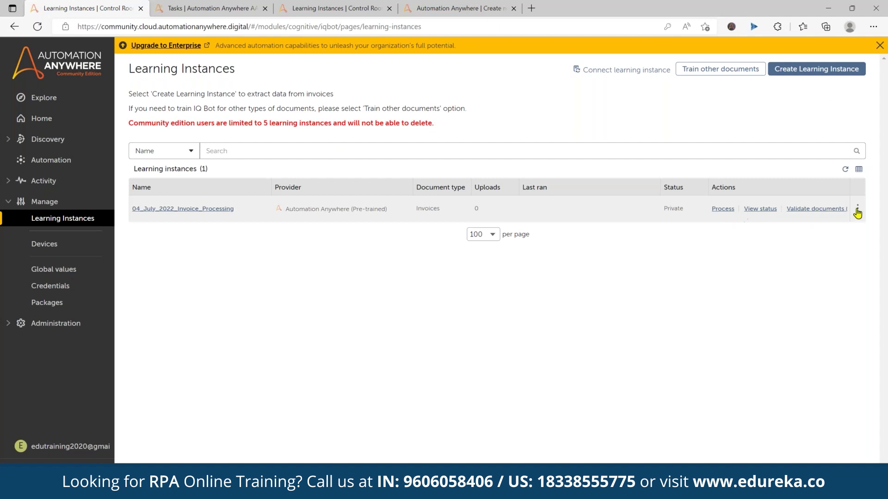
# Reopen Process document(s) and leave a single BWSCS in Download data to
pyautogui.moveTo(856, 211)
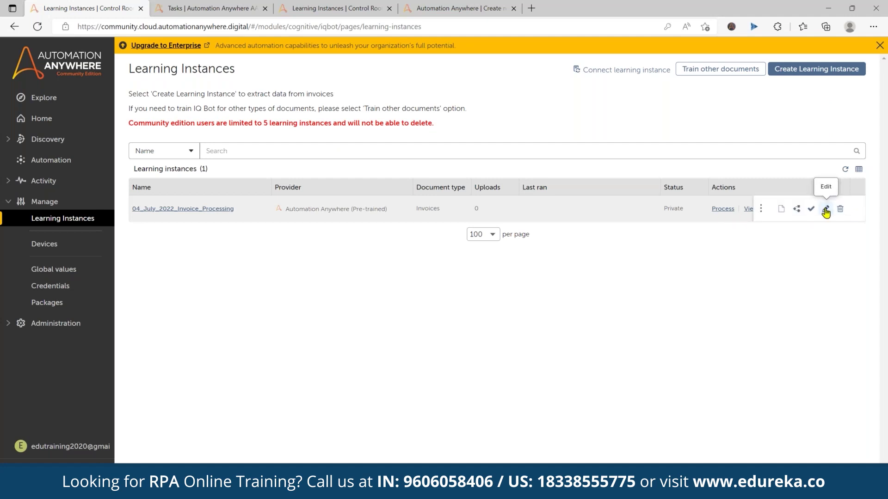
pyautogui.click(798, 210)
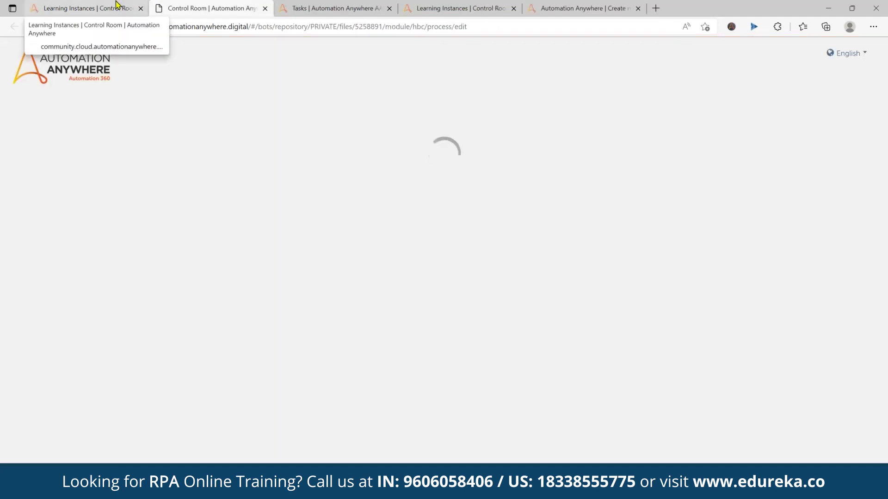
pyautogui.click(116, 6)
pyautogui.click(781, 209)
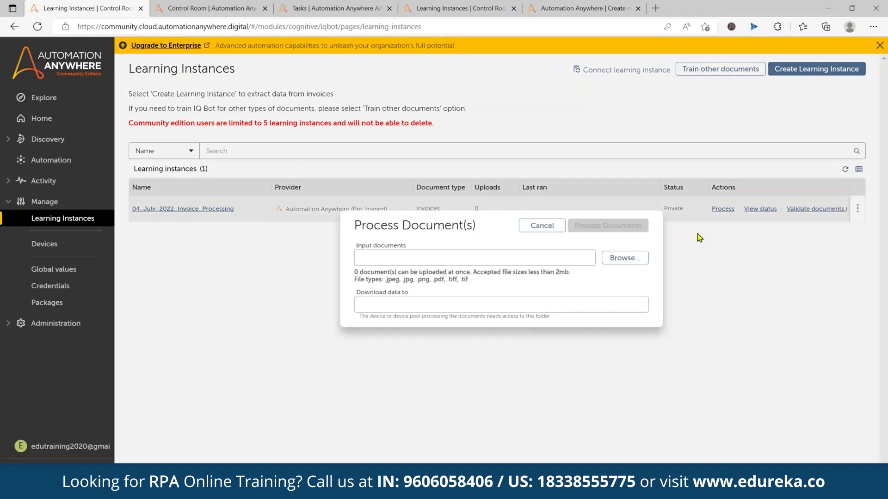
pyautogui.click(466, 304)
pyautogui.moveTo(466, 304); pyautogui.dragTo(384, 304)
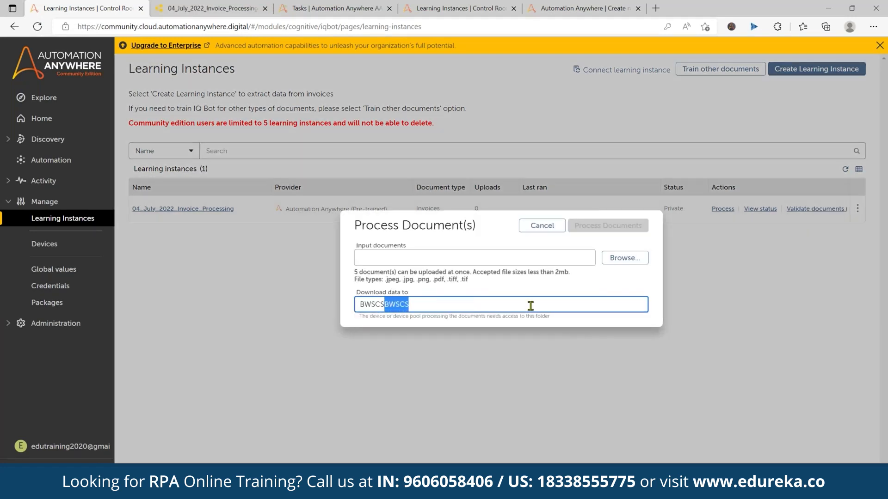
pyautogui.press('BackSpace')
# Choose Invoice1.tiff as the input document and start processing it
pyautogui.click(624, 258)
pyautogui.click(152, 97)
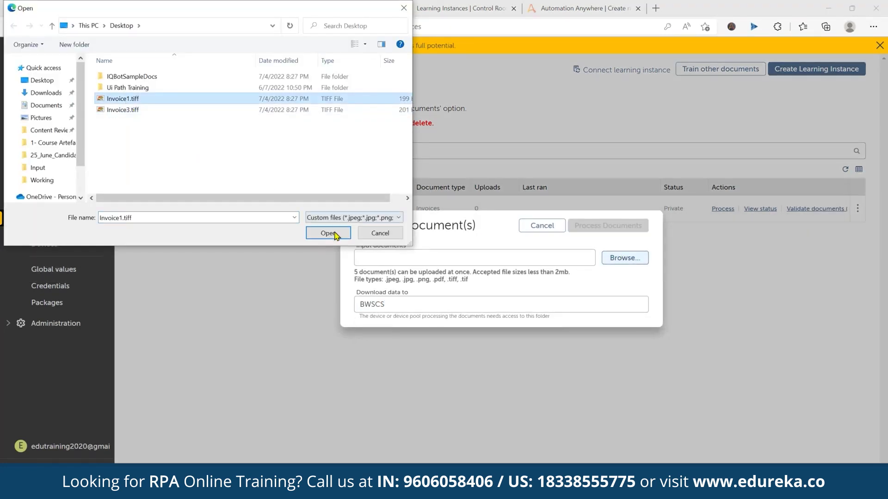
pyautogui.click(317, 232)
pyautogui.click(608, 225)
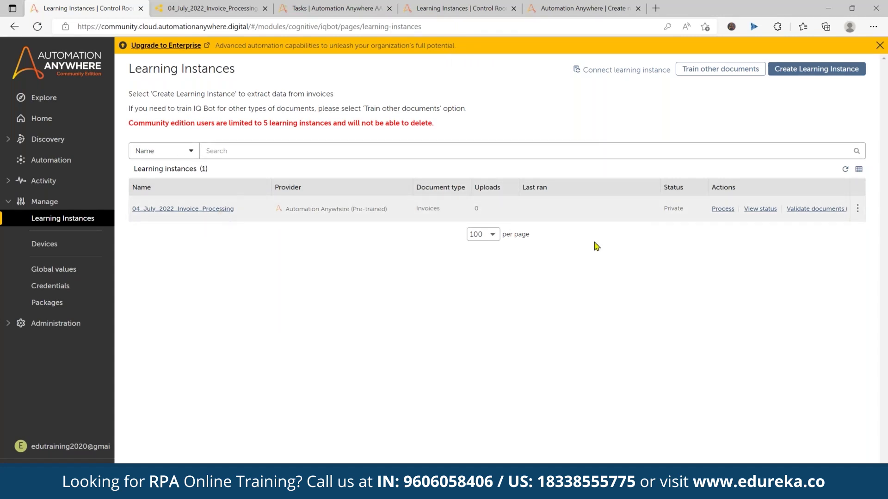
# Check the Invoice1.tiff request status, then view the 04_July_2022_Invoice_Processing process flow
pyautogui.click(760, 209)
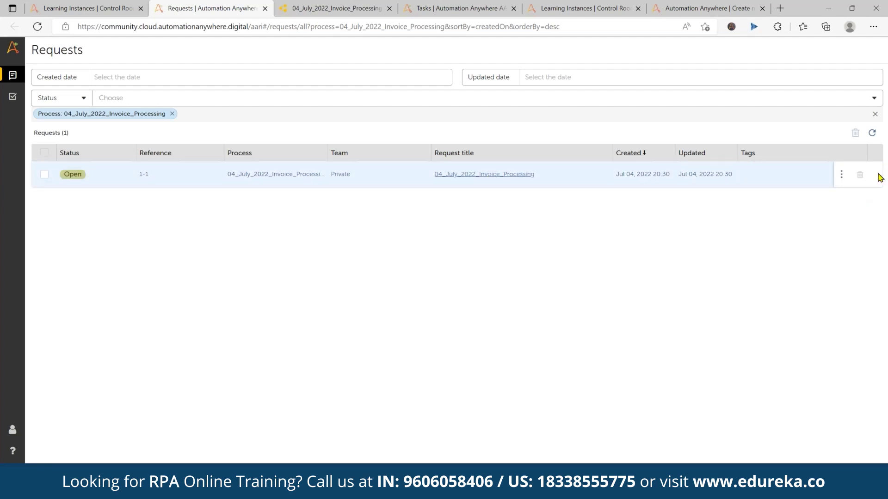
pyautogui.click(472, 175)
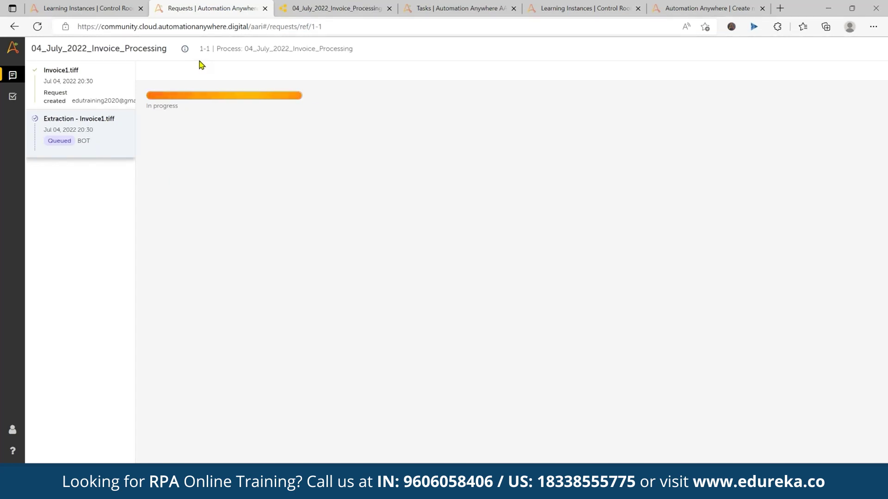
pyautogui.click(350, 6)
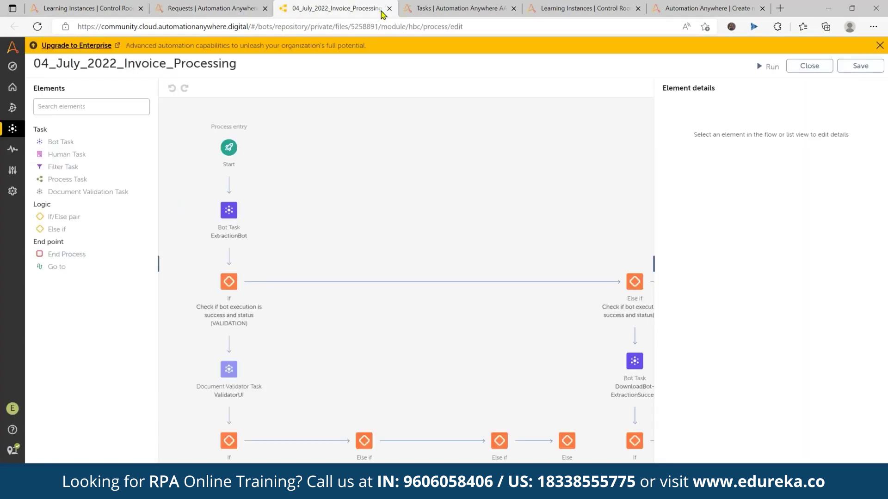
# Widen the process canvas, then refresh Learning Instances and open documents awaiting validation
pyautogui.click(654, 264)
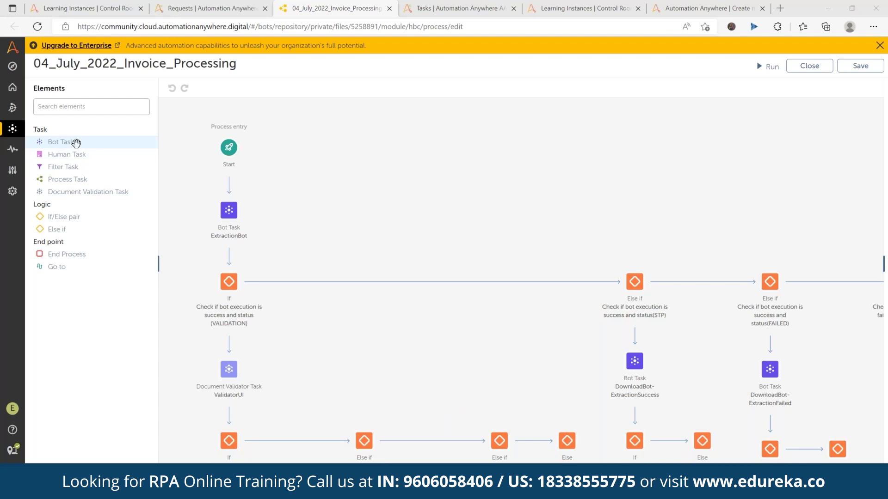
pyautogui.moveTo(133, 162); pyautogui.dragTo(385, 251)
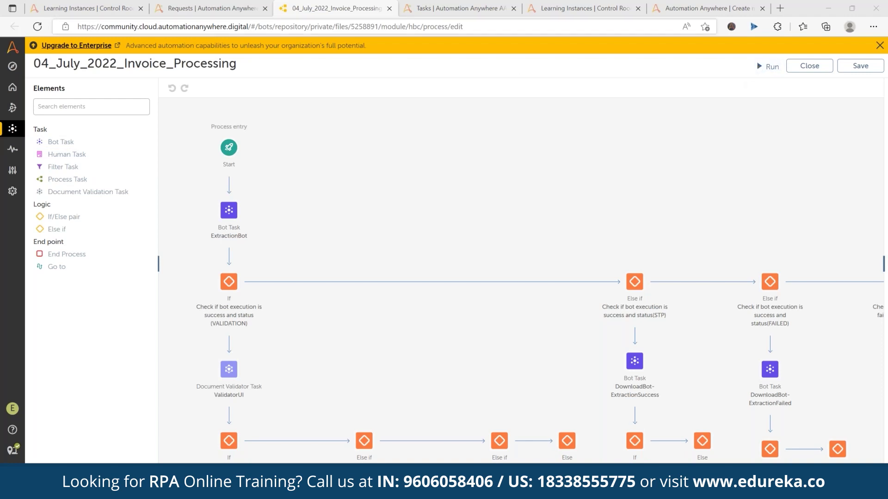
pyautogui.click(197, 7)
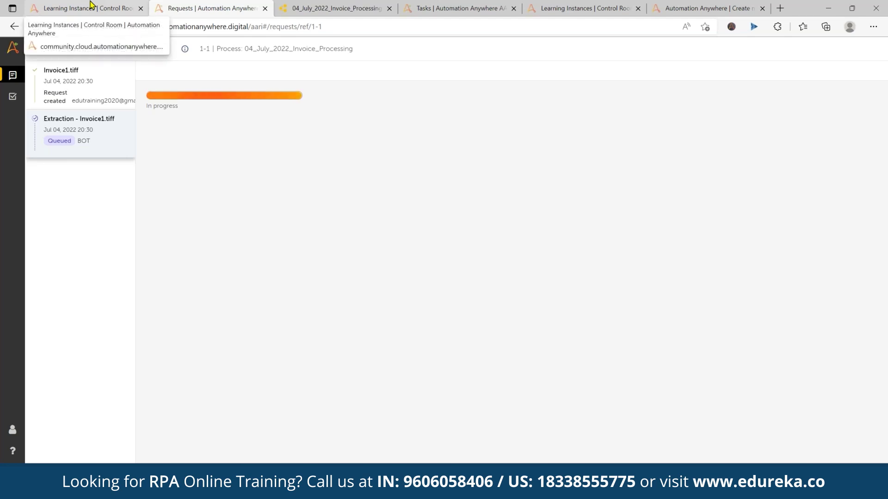
pyautogui.click(91, 5)
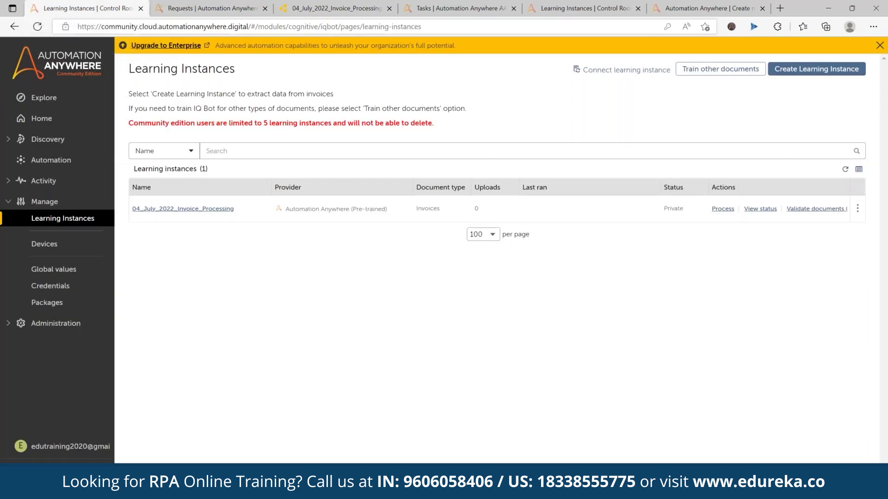
pyautogui.click(845, 171)
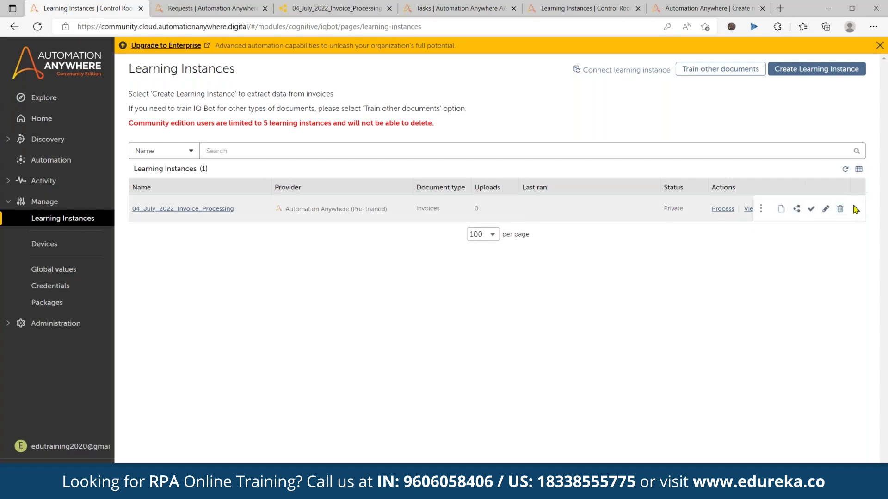
pyautogui.click(818, 209)
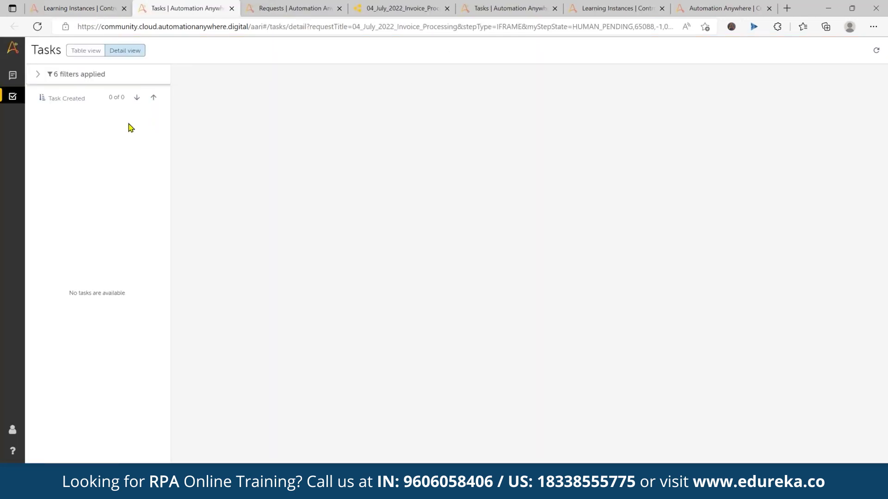
# Show pending tasks as a table and close the three duplicate browser tabs
pyautogui.click(86, 51)
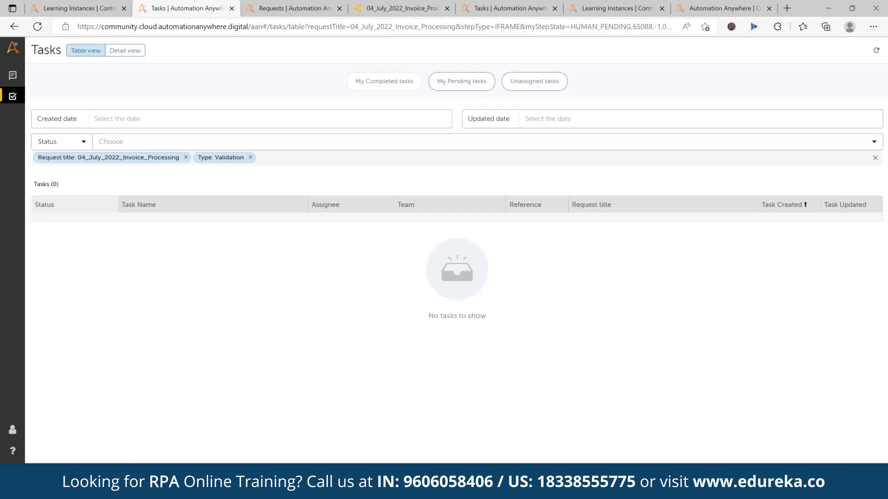
pyautogui.click(475, 88)
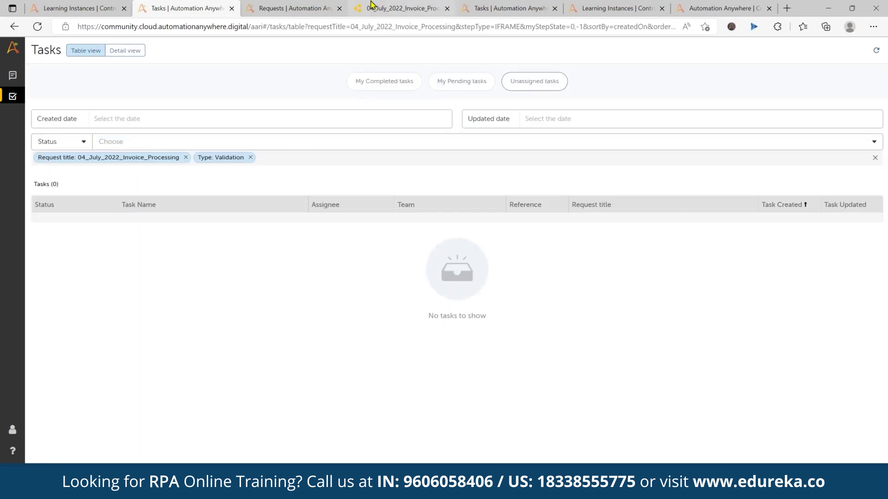
pyautogui.click(356, 6)
pyautogui.click(546, 8)
pyautogui.click(555, 8)
pyautogui.click(555, 9)
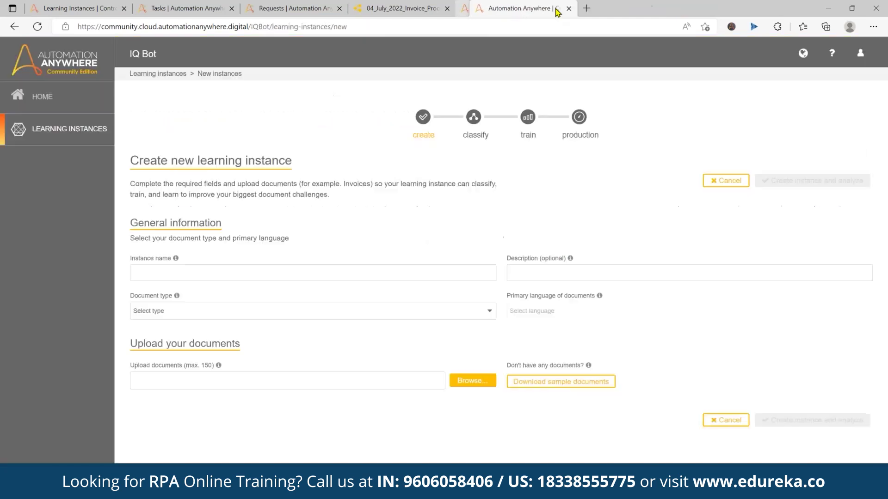
pyautogui.click(555, 8)
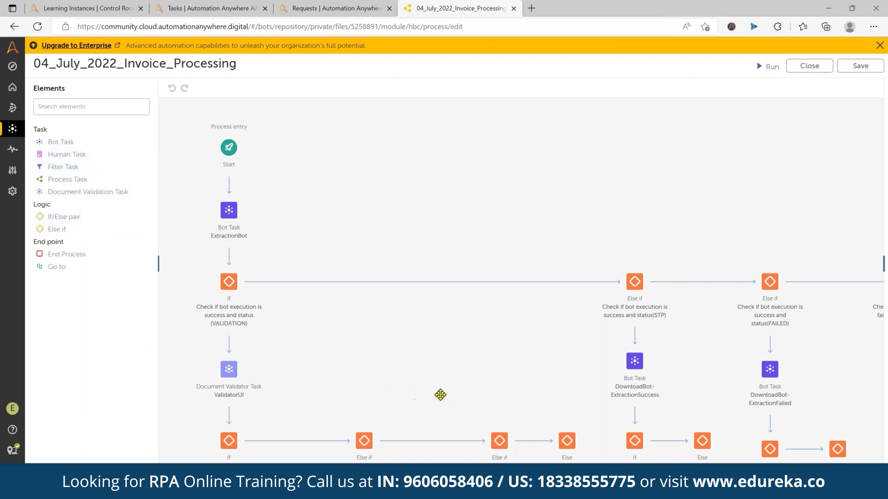
# Refresh the Learning Instances page and briefly view the instance's field list
pyautogui.scroll(-5, 309, 305)
pyautogui.hscroll(3, 579, 277)
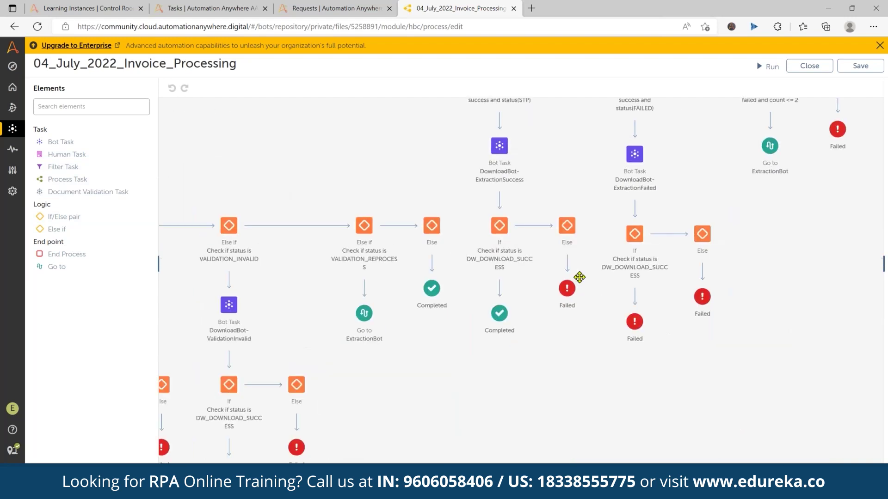
pyautogui.scroll(5, 579, 278)
pyautogui.hscroll(2, 660, 303)
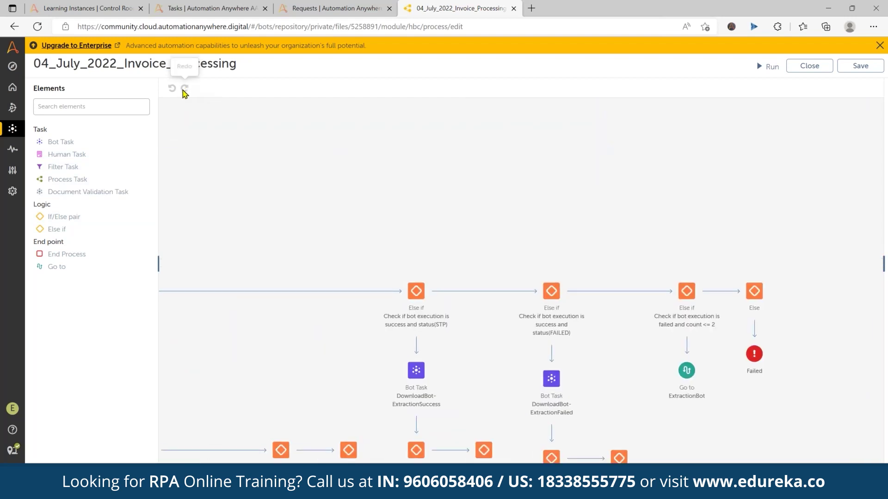
pyautogui.click(208, 8)
pyautogui.click(83, 8)
pyautogui.click(208, 8)
pyautogui.click(77, 8)
pyautogui.click(65, 220)
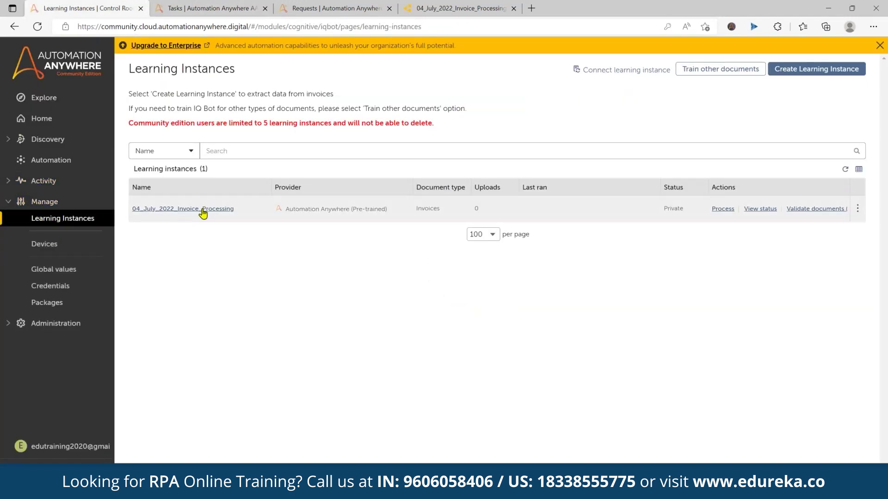
pyautogui.click(203, 211)
pyautogui.press('Escape')
# Reopen request 1-1's page and reload it to refresh the extraction status
pyautogui.click(760, 209)
pyautogui.click(333, 8)
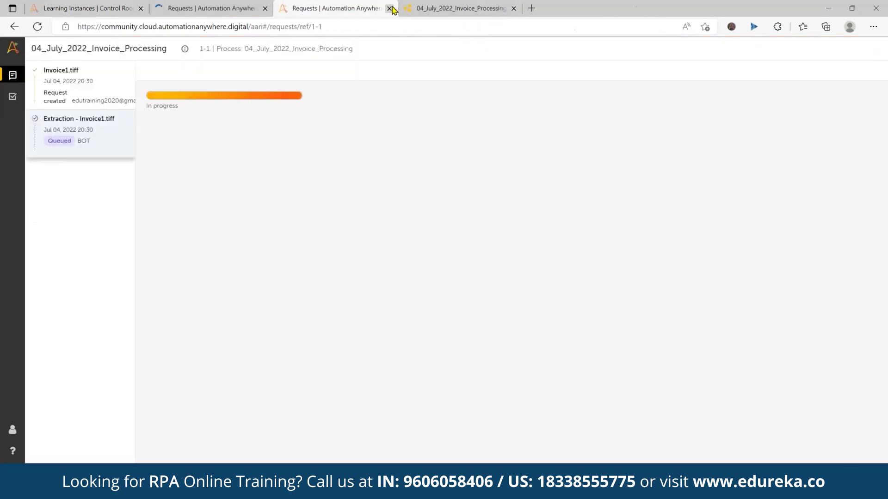
pyautogui.click(391, 9)
pyautogui.click(458, 178)
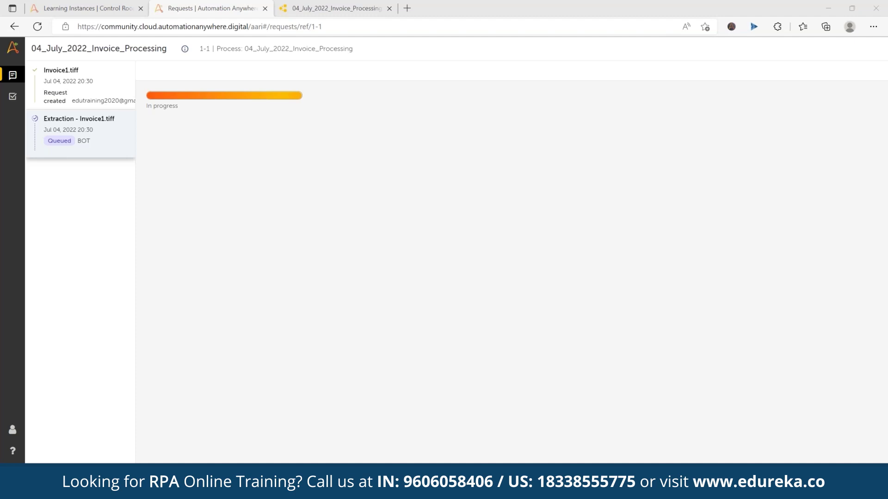
pyautogui.click(98, 41)
pyautogui.click(37, 27)
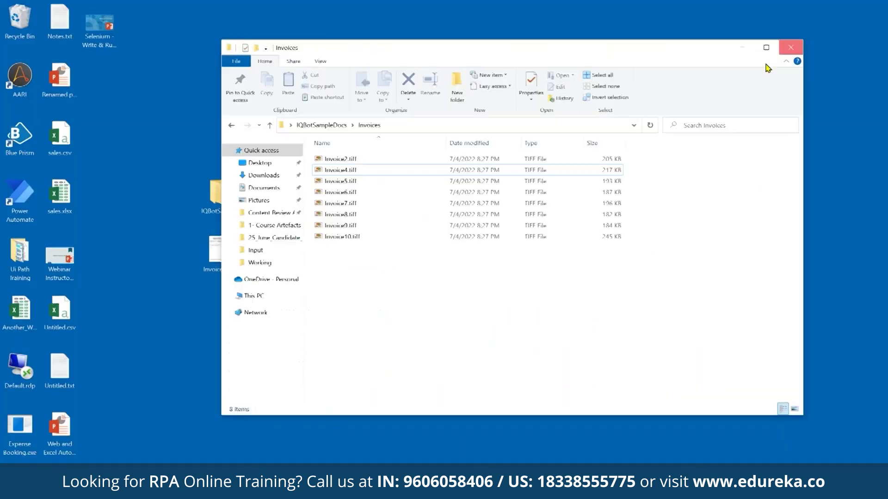
# Sort the desktop icons by name
pyautogui.click(791, 47)
pyautogui.rightClick(445, 134)
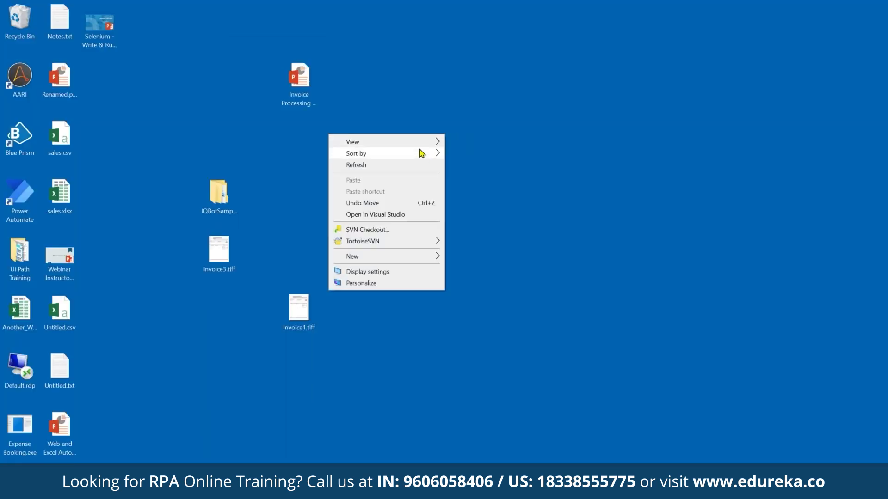
pyautogui.click(462, 156)
# Move Invoice1.tiff and Invoice3.tiff apart on the desktop and bring back the Learning Instances page
pyautogui.moveTo(99, 194); pyautogui.dragTo(259, 81)
pyautogui.moveTo(116, 253); pyautogui.dragTo(370, 93)
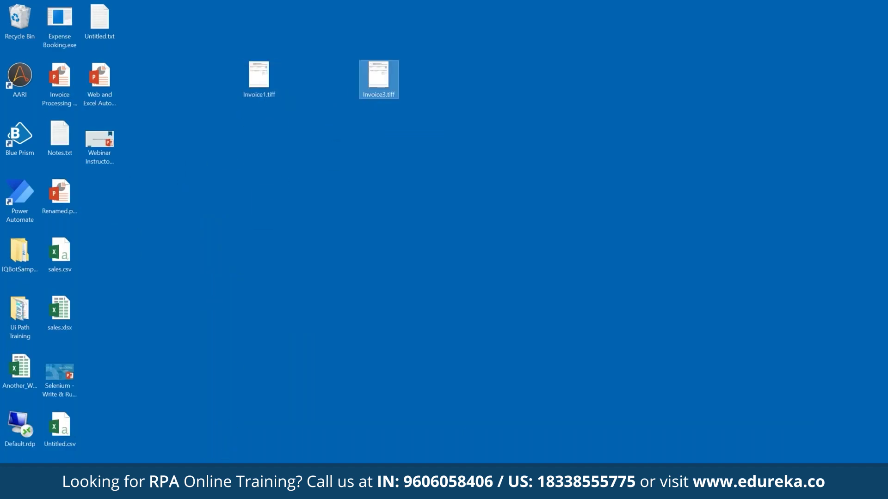
pyautogui.moveTo(186, 483)
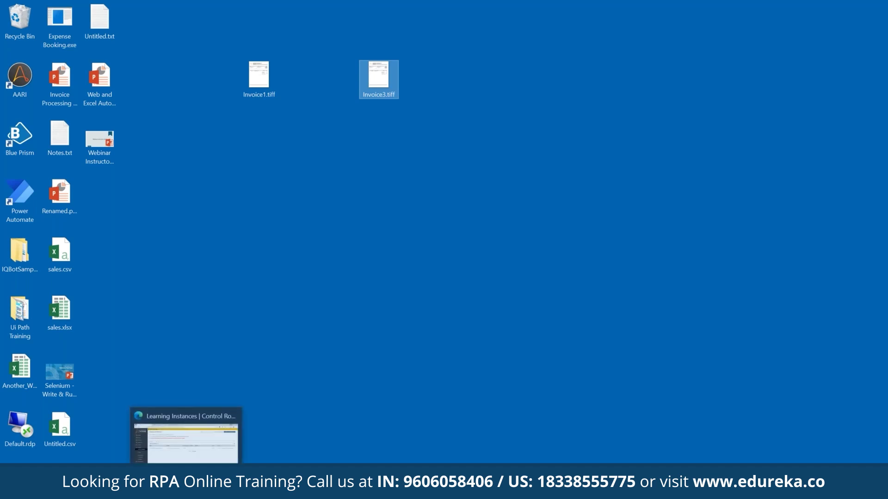
pyautogui.click(185, 460)
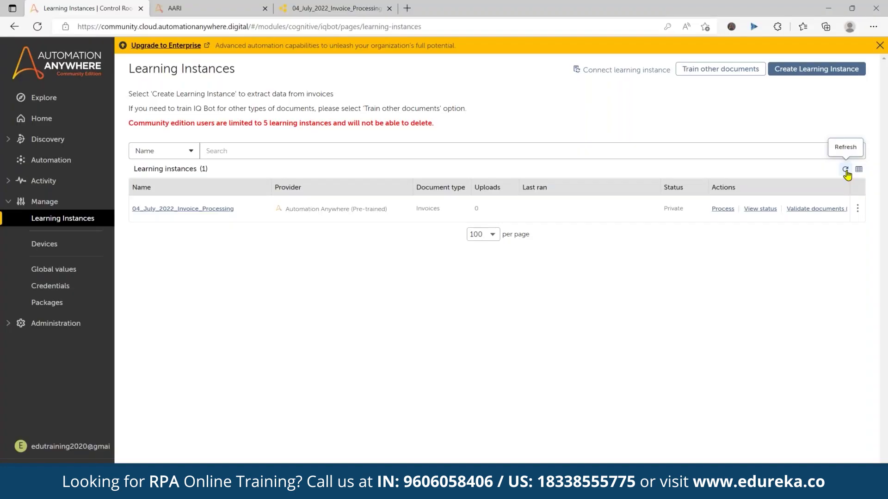
# Open the learning instance's validation task list, which shows no tasks, and reorder the tabs
pyautogui.moveTo(809, 211)
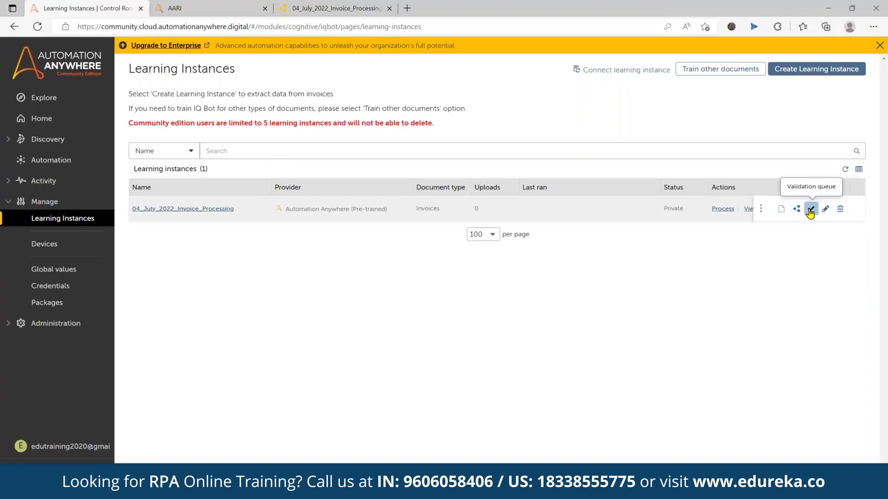
pyautogui.click(809, 211)
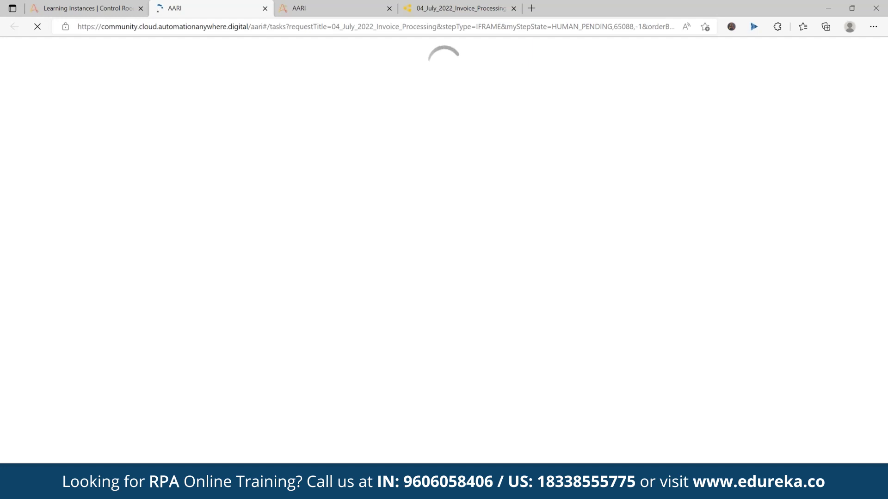
pyautogui.click(70, 9)
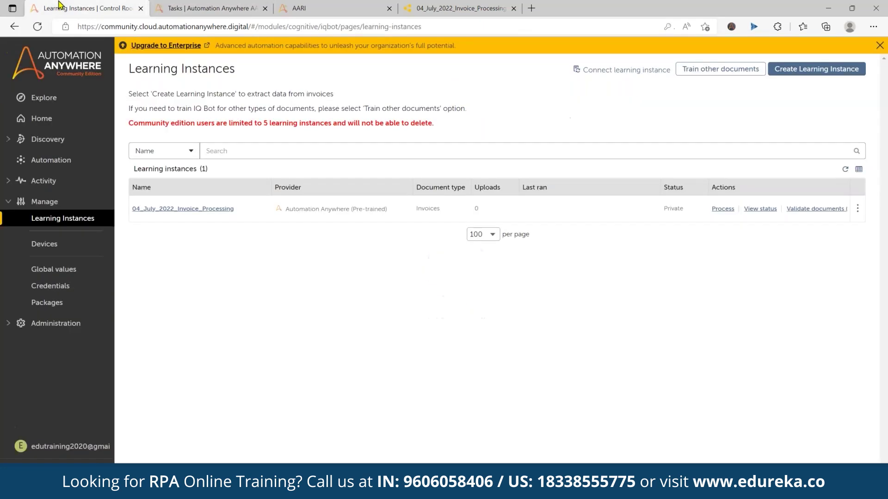
pyautogui.click(199, 9)
pyautogui.click(299, 8)
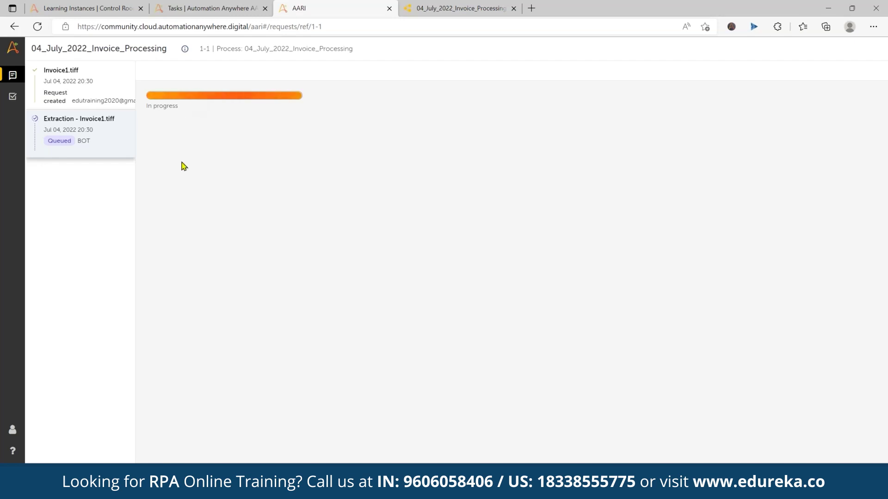
pyautogui.moveTo(194, 14); pyautogui.dragTo(314, 9)
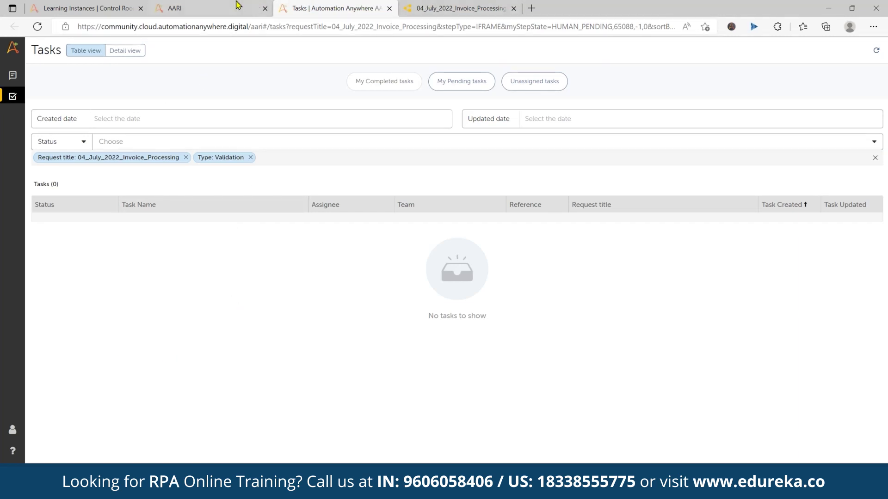
# Review the Invoice1.tiff request details, then expand the Bots folder under Automation
pyautogui.click(218, 6)
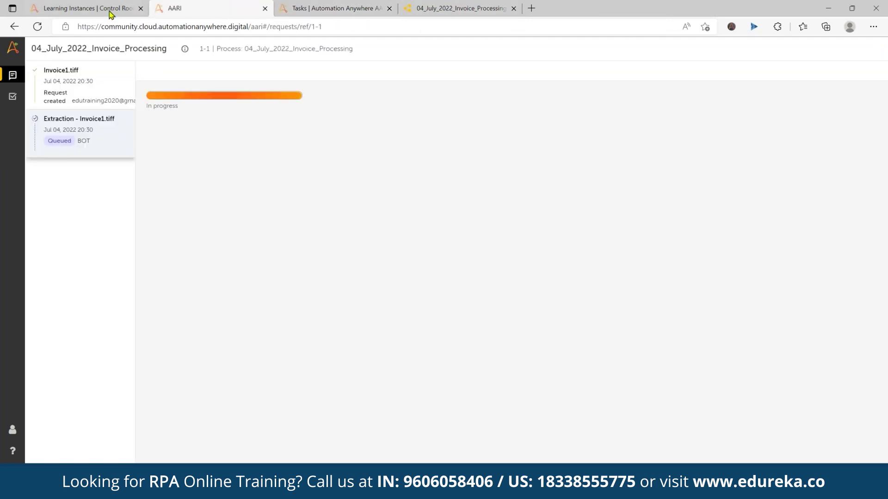
pyautogui.click(95, 93)
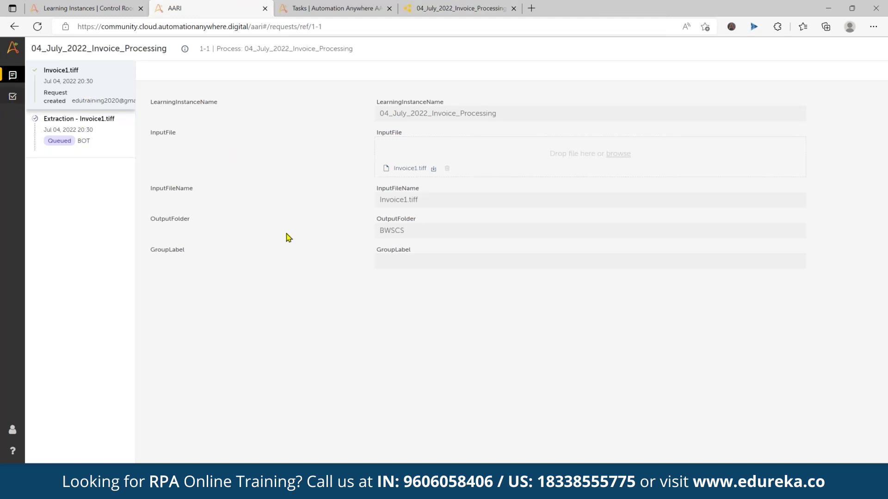
pyautogui.click(96, 13)
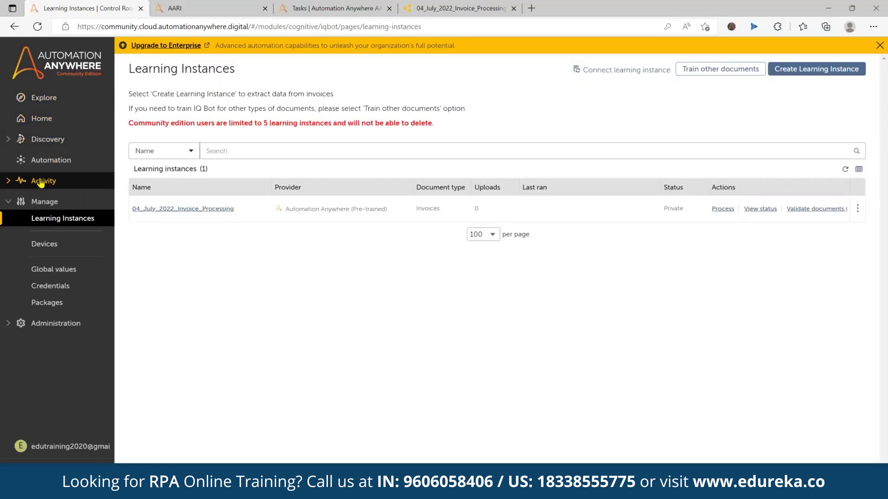
pyautogui.click(43, 160)
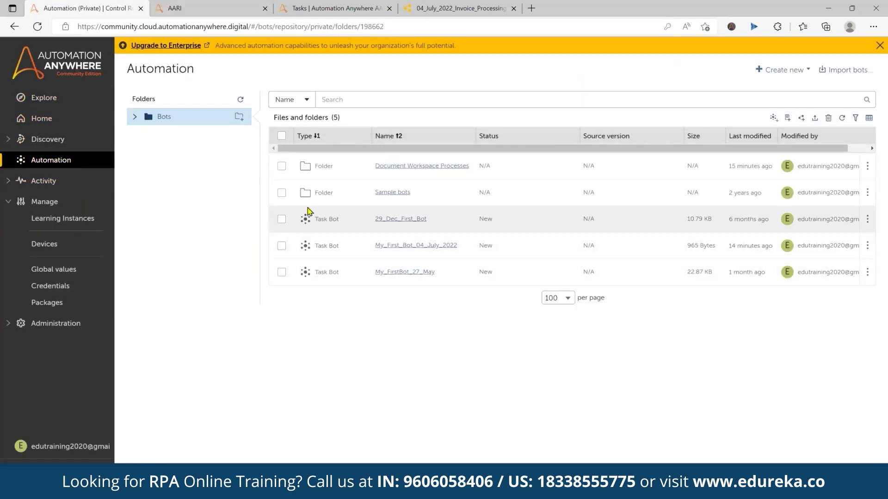
pyautogui.click(135, 116)
# Create an Untitled process in Document Workspace Processes and add Bot, Process and Document Validation tasks
pyautogui.click(144, 137)
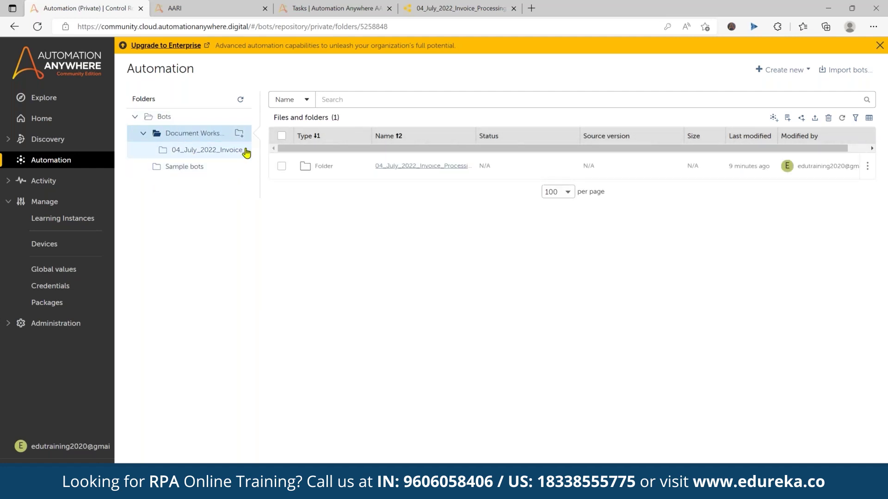
pyautogui.click(803, 118)
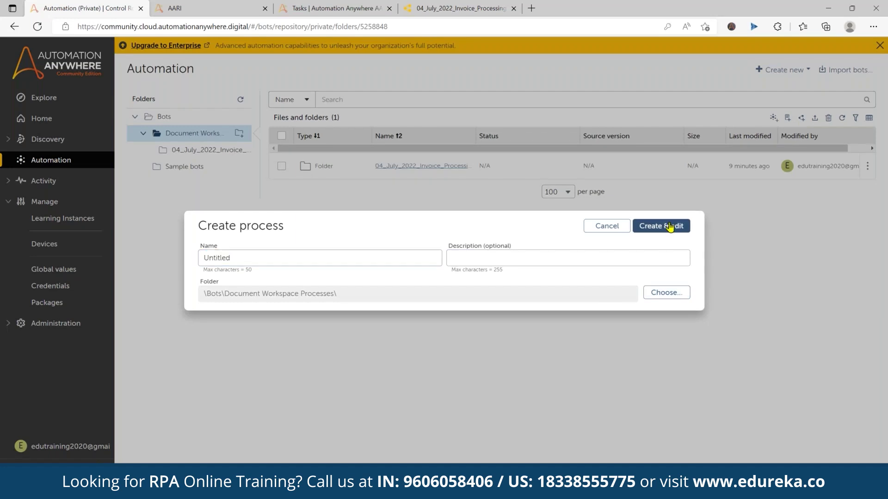
pyautogui.click(670, 226)
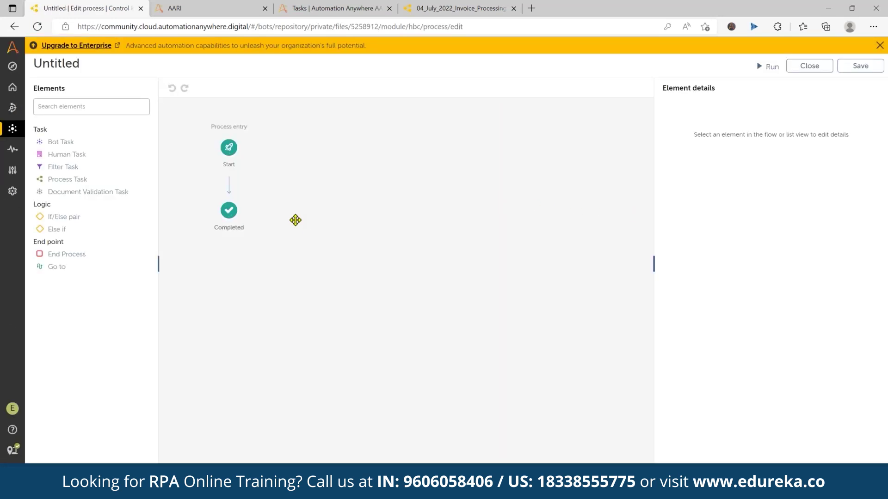
pyautogui.moveTo(61, 142); pyautogui.dragTo(245, 246)
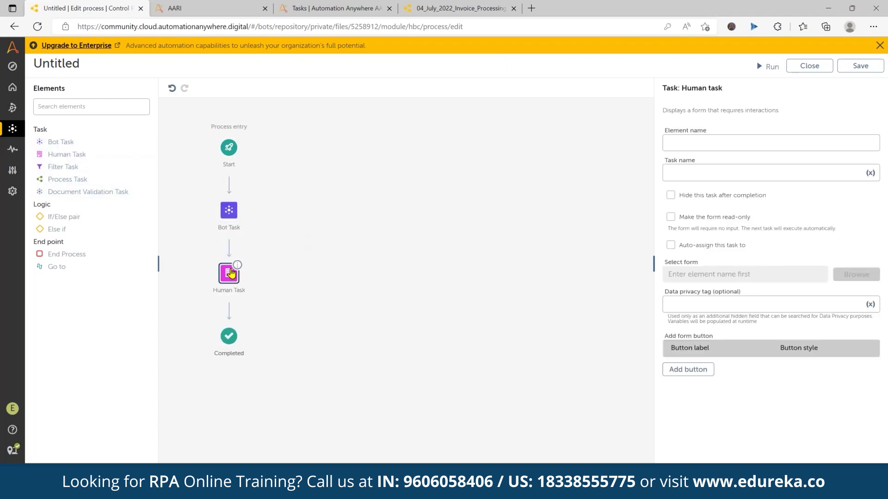
pyautogui.moveTo(62, 182); pyautogui.dragTo(228, 311)
pyautogui.moveTo(85, 192); pyautogui.dragTo(257, 379)
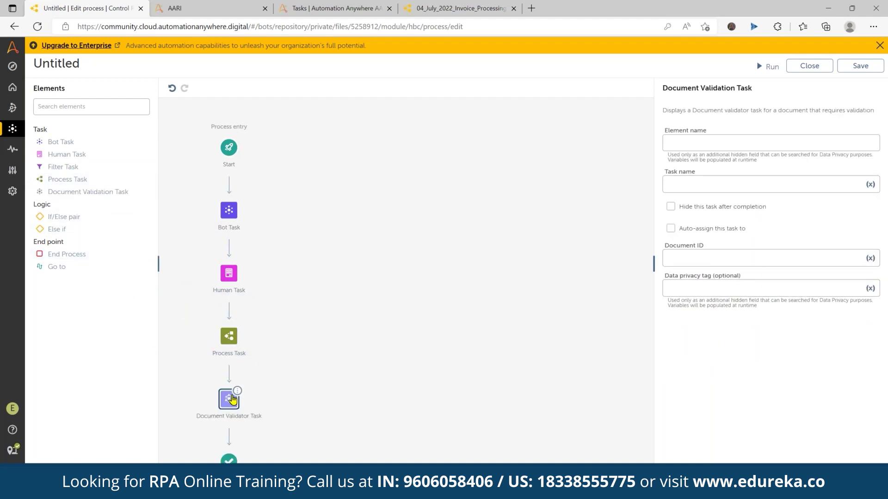
# Delete the Document Validator, Process, Human and Bot tasks, leaving only Start and Completed
pyautogui.click(237, 392)
pyautogui.click(287, 392)
pyautogui.click(237, 328)
pyautogui.click(287, 328)
pyautogui.click(237, 266)
pyautogui.click(287, 266)
pyautogui.click(237, 202)
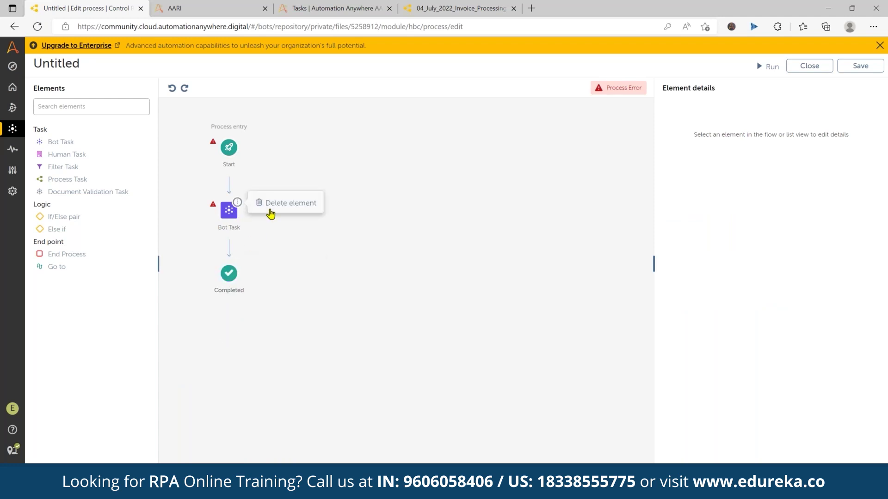
pyautogui.click(237, 203)
pyautogui.click(286, 203)
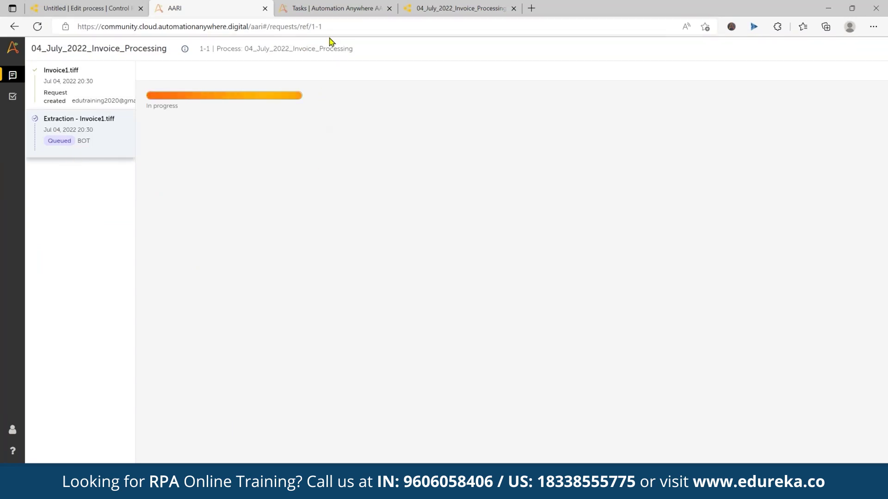
# Run 04_July_2022_Invoice_Processing for a blank request form, then leave the unsaved Untitled editor
pyautogui.click(335, 8)
pyautogui.click(438, 8)
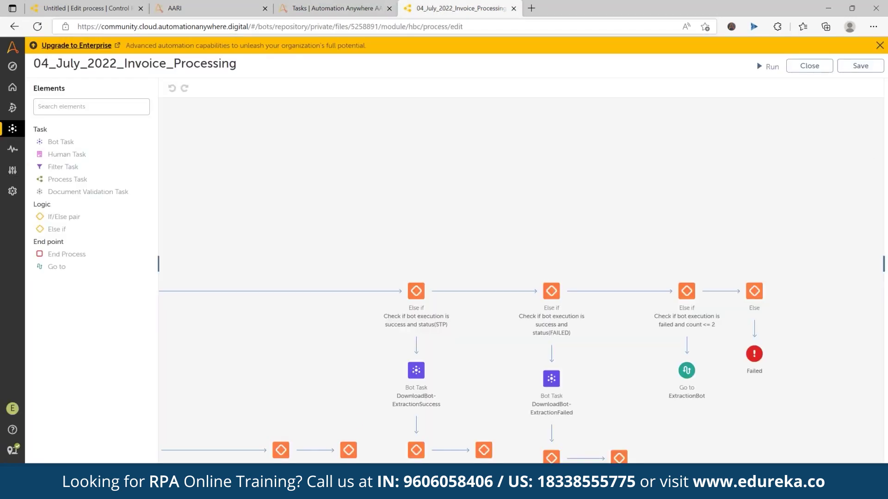
pyautogui.moveTo(349, 333); pyautogui.dragTo(336, 270)
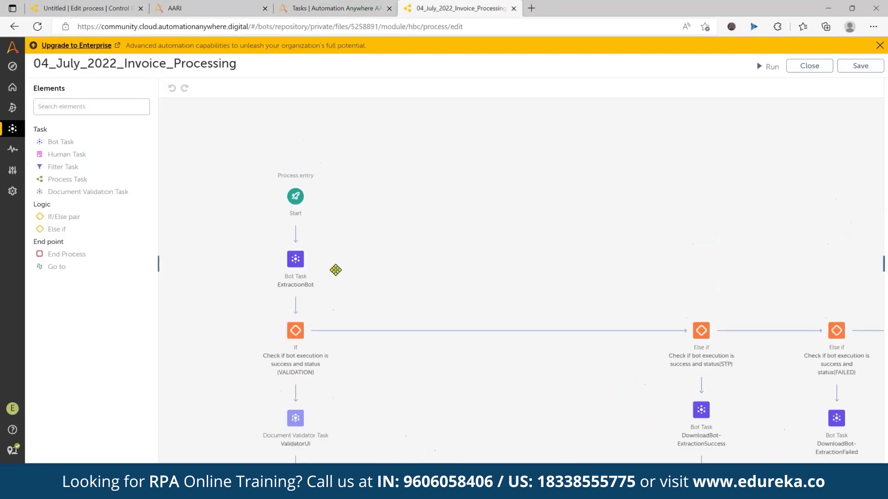
pyautogui.click(303, 252)
pyautogui.click(768, 67)
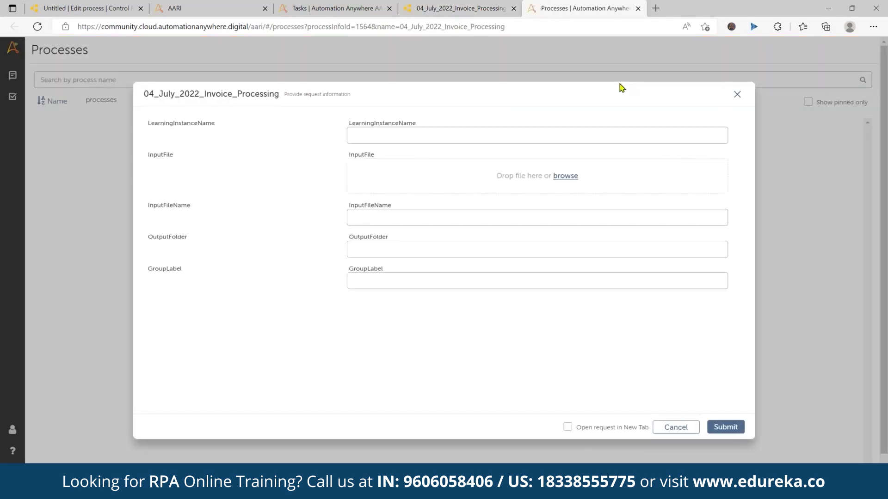
pyautogui.click(405, 135)
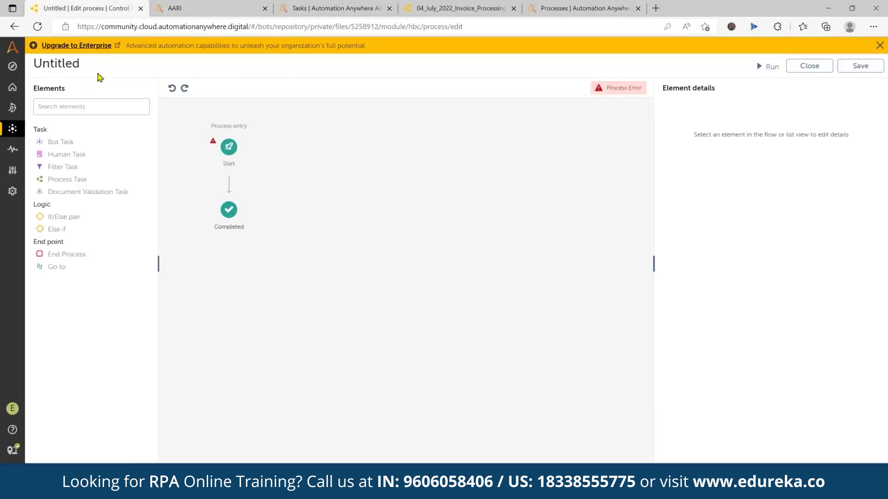
pyautogui.click(13, 66)
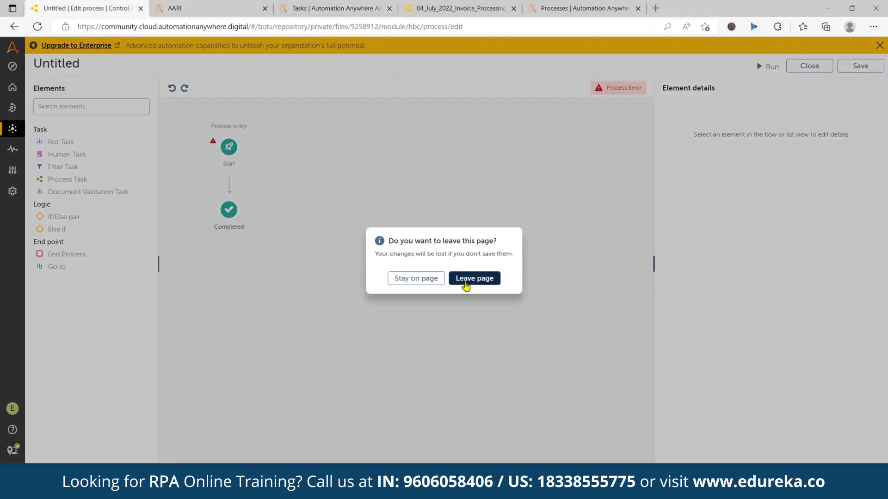
pyautogui.click(466, 278)
# Copy the name 04_July_2022_Invoice_Processing from Learning Instances into the LearningInstanceName field
pyautogui.click(64, 219)
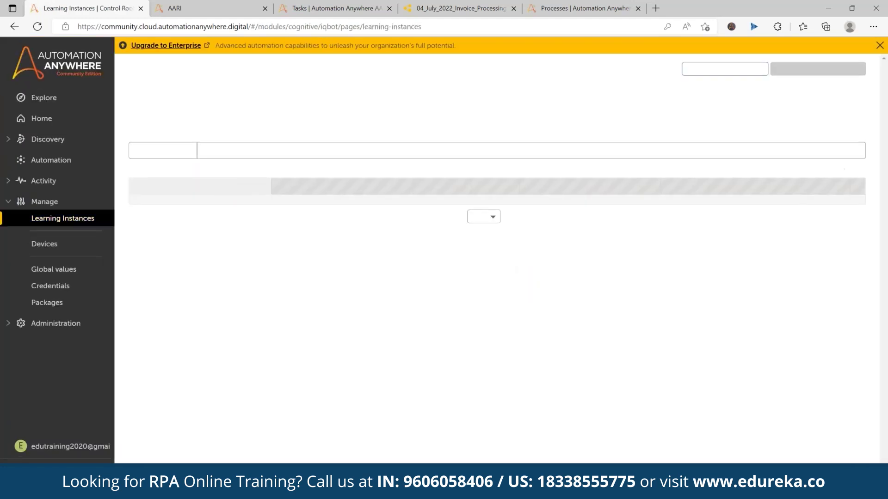
pyautogui.moveTo(235, 209); pyautogui.dragTo(131, 211)
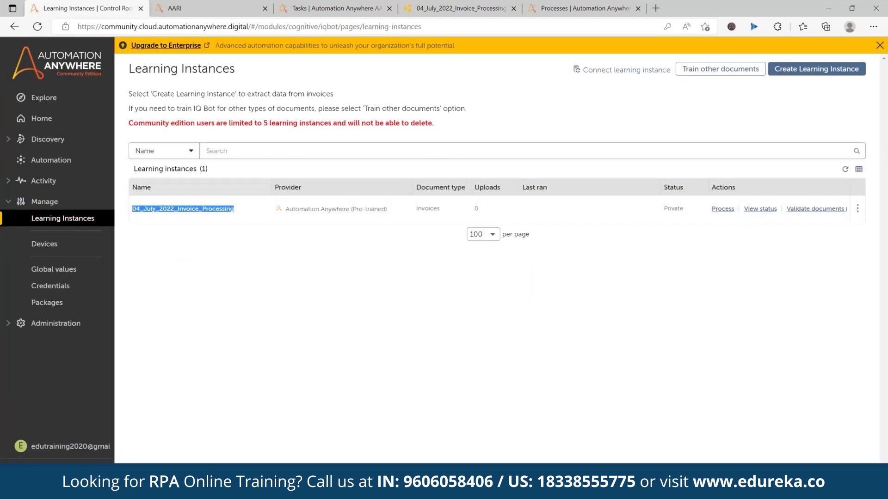
pyautogui.hotkey('ctrl', 'c')
pyautogui.hotkey('ctrl', 'Tab')
pyautogui.hotkey('ctrl', 'Tab')
pyautogui.hotkey('ctrl', 'Tab')
pyautogui.hotkey('ctrl', 'Tab')
pyautogui.hotkey('ctrl', 'v')
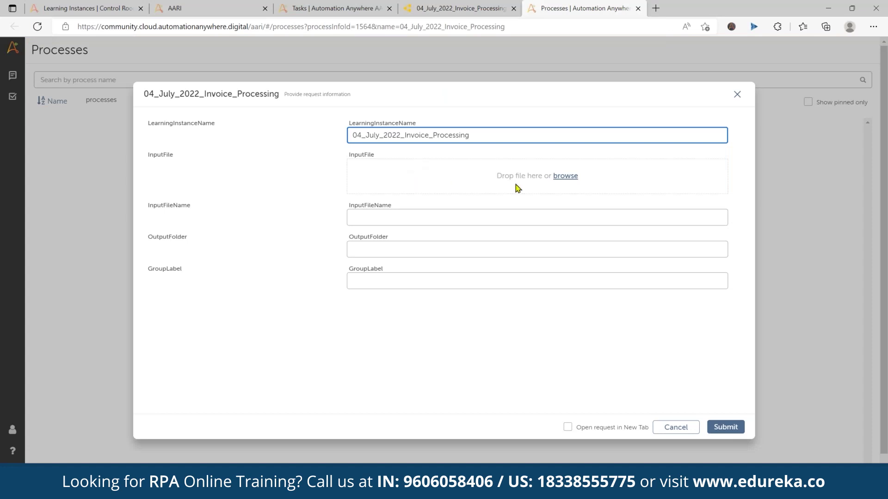
# Attach Invoice1.tiff, set OutputFolder to Bwscs, and submit the request
pyautogui.click(564, 176)
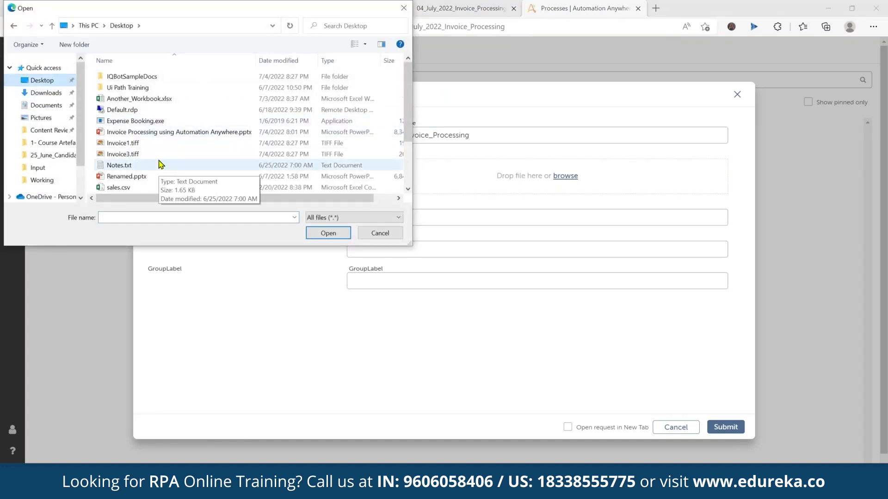
pyautogui.click(138, 143)
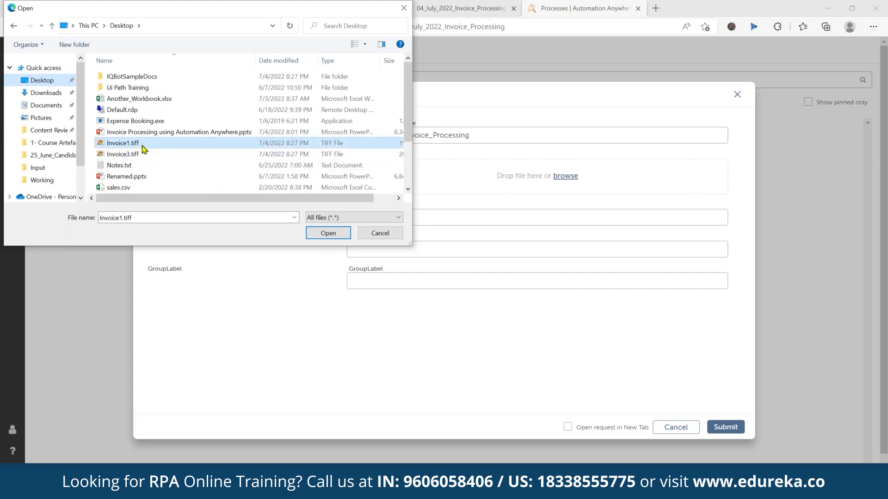
pyautogui.click(328, 233)
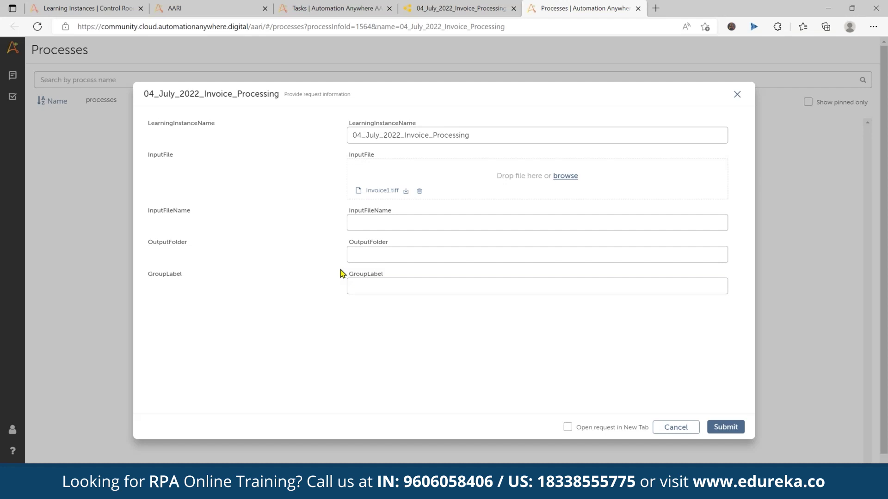
pyautogui.click(435, 254)
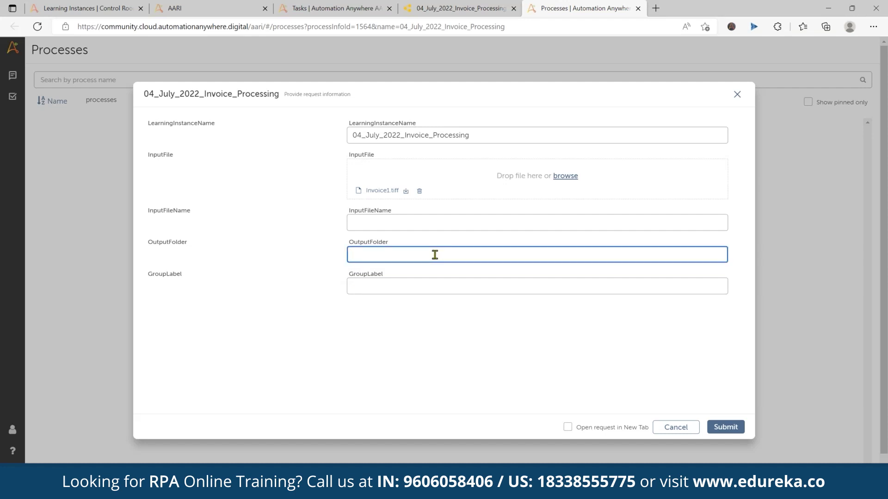
pyautogui.click(725, 426)
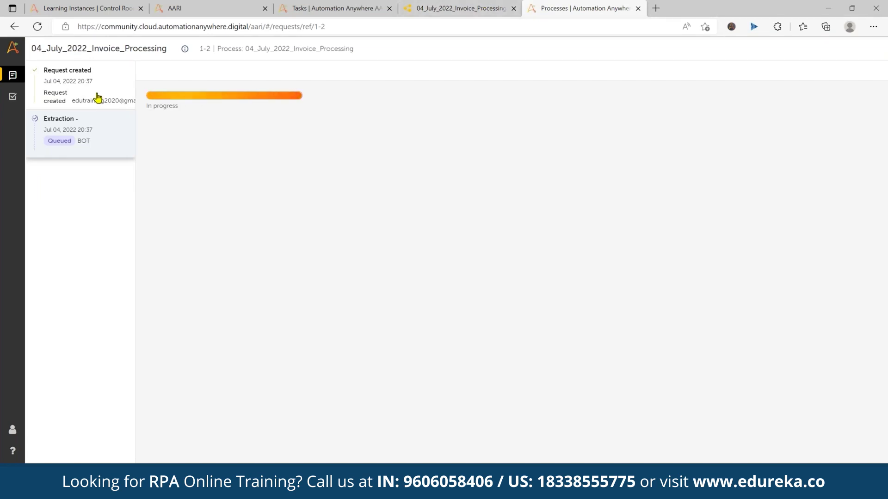
pyautogui.click(98, 97)
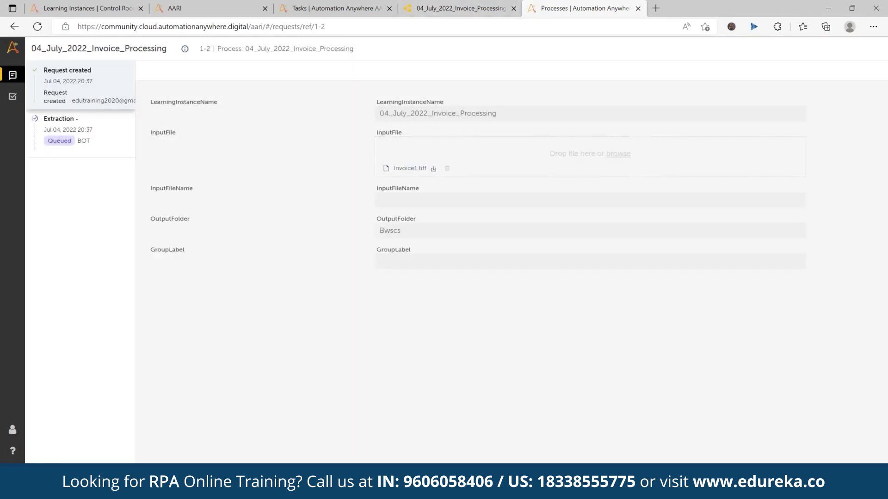
pyautogui.click(112, 135)
pyautogui.click(88, 93)
pyautogui.click(333, 8)
pyautogui.click(208, 8)
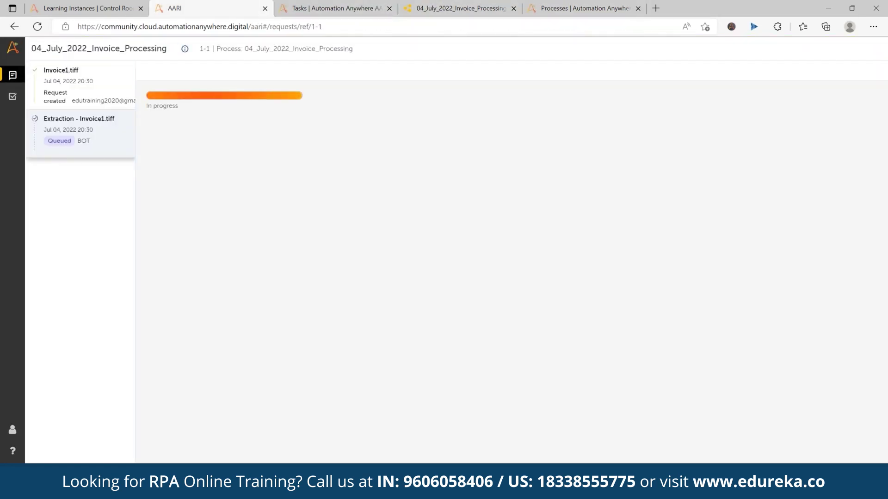
pyautogui.click(38, 27)
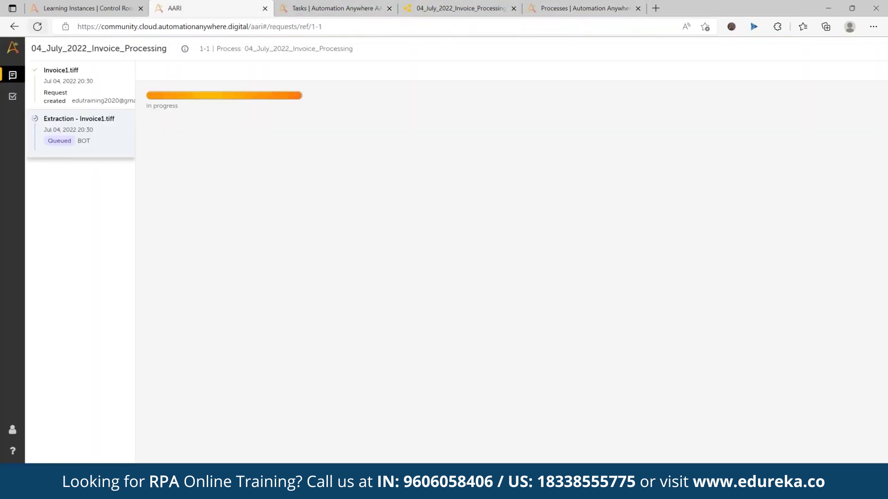
pyautogui.click(79, 90)
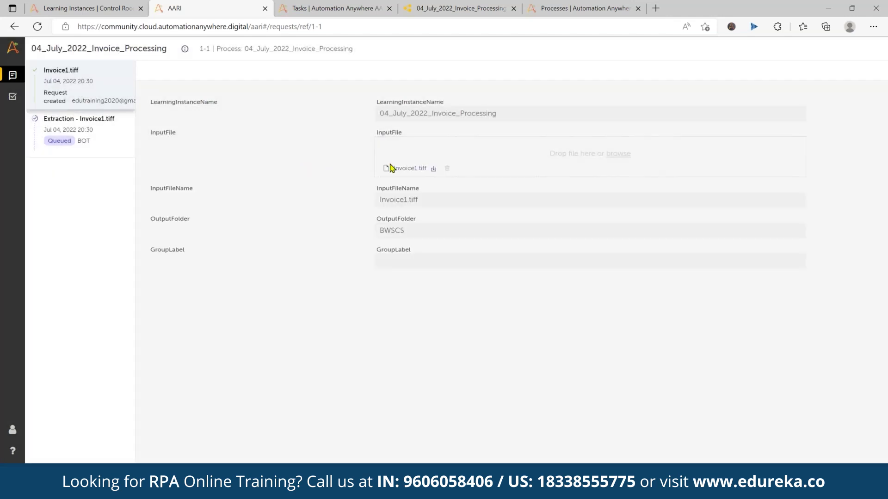
pyautogui.doubleClick(397, 229)
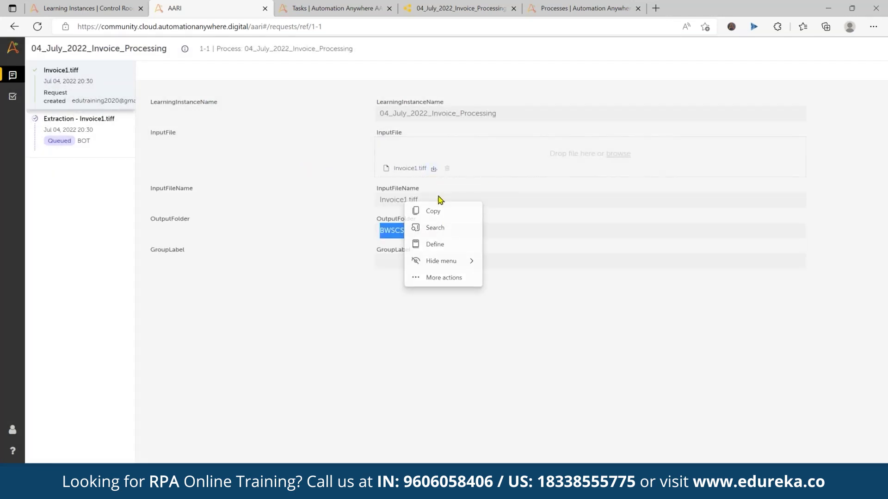
pyautogui.click(392, 234)
pyautogui.doubleClick(392, 231)
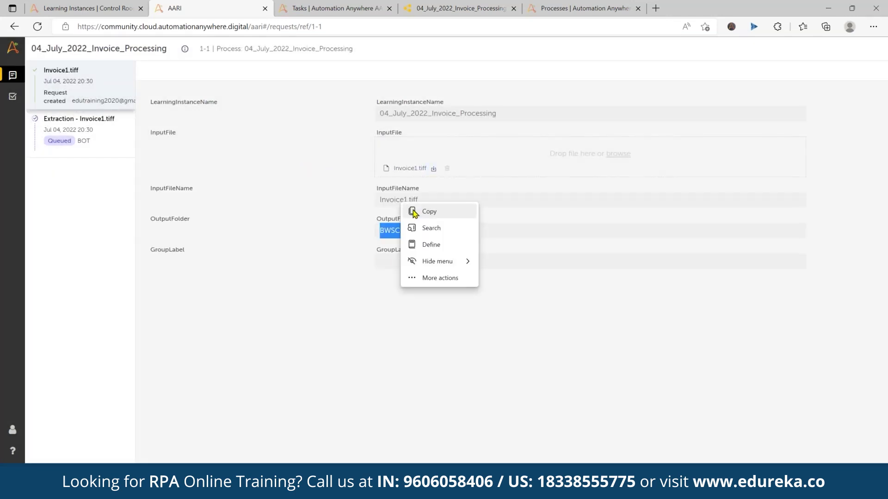
pyautogui.click(440, 277)
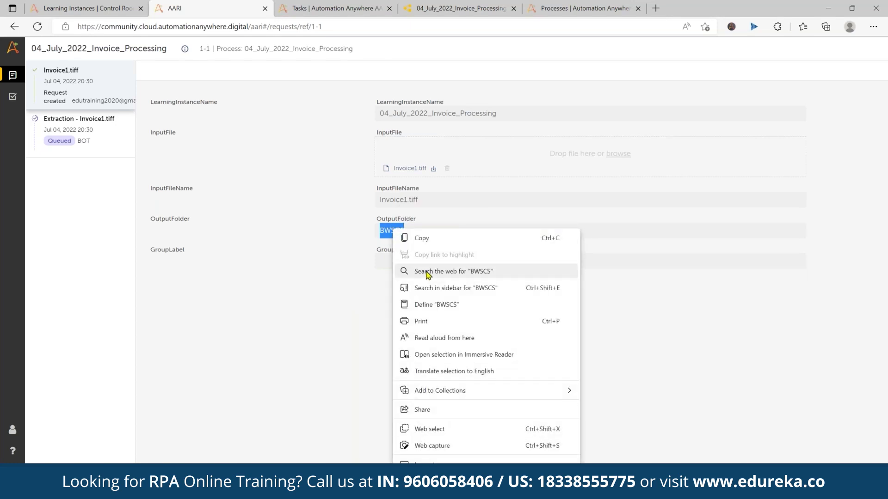
pyautogui.click(312, 294)
pyautogui.click(66, 95)
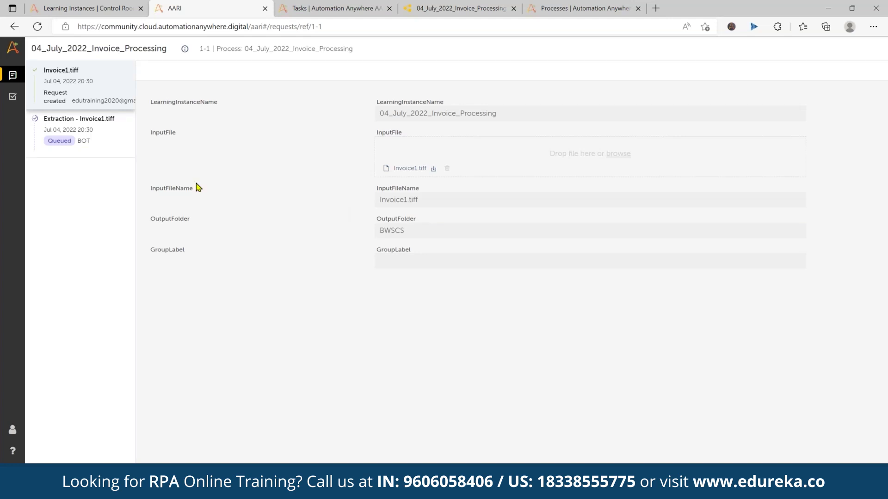
pyautogui.click(73, 138)
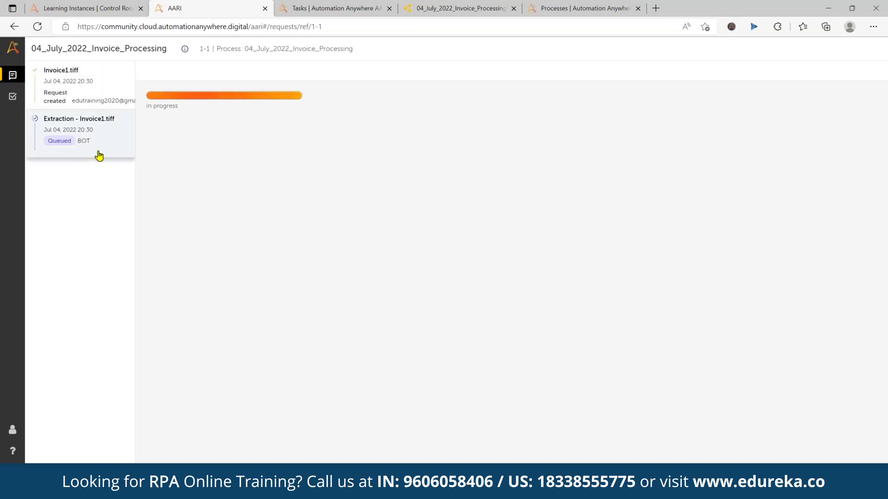
pyautogui.click(337, 9)
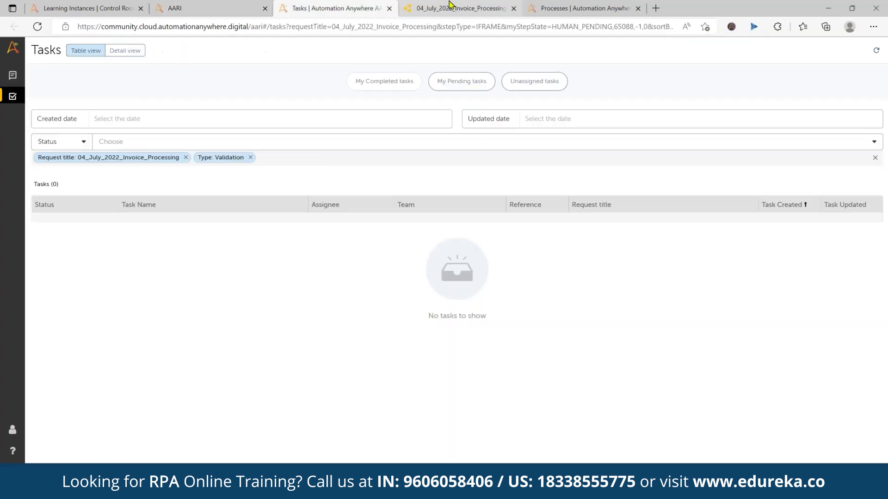
# Scroll the invoice processing flowchart and compare the first and second request pages
pyautogui.click(451, 6)
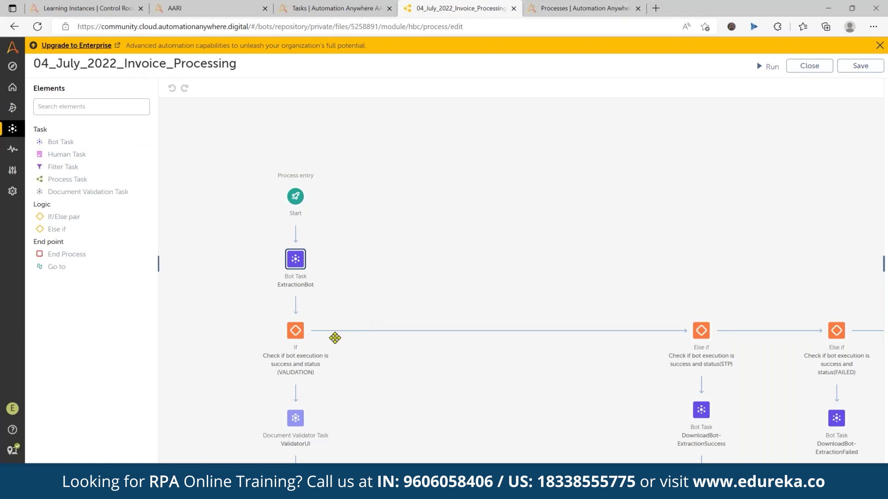
pyautogui.scroll(-3, 398, 331)
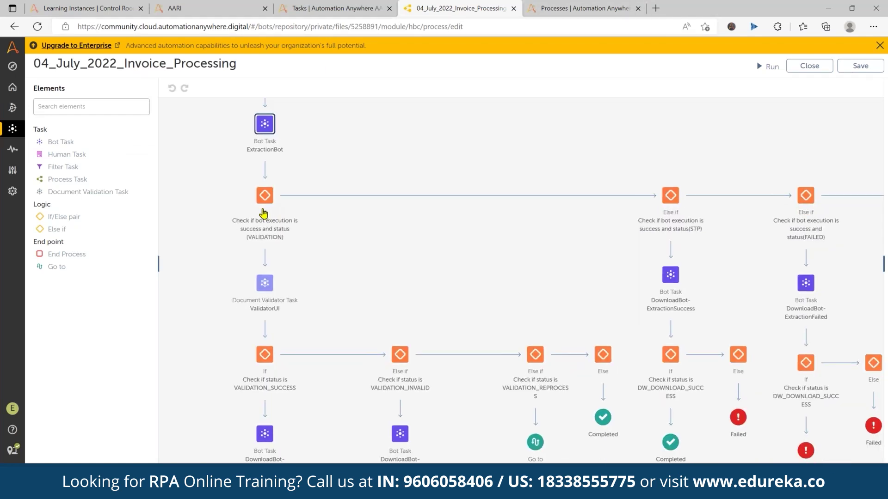
pyautogui.click(241, 8)
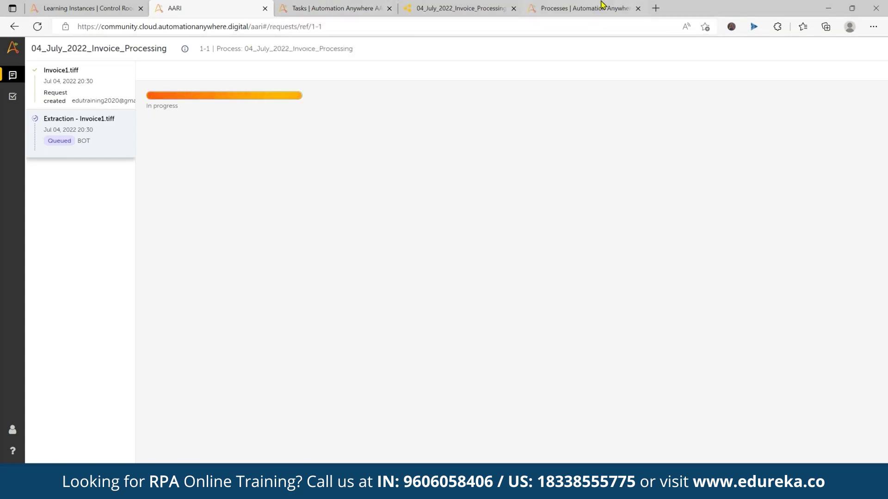
pyautogui.click(618, 12)
# Close the Processes and Tasks tabs and return to request 1-1's progress page
pyautogui.click(638, 8)
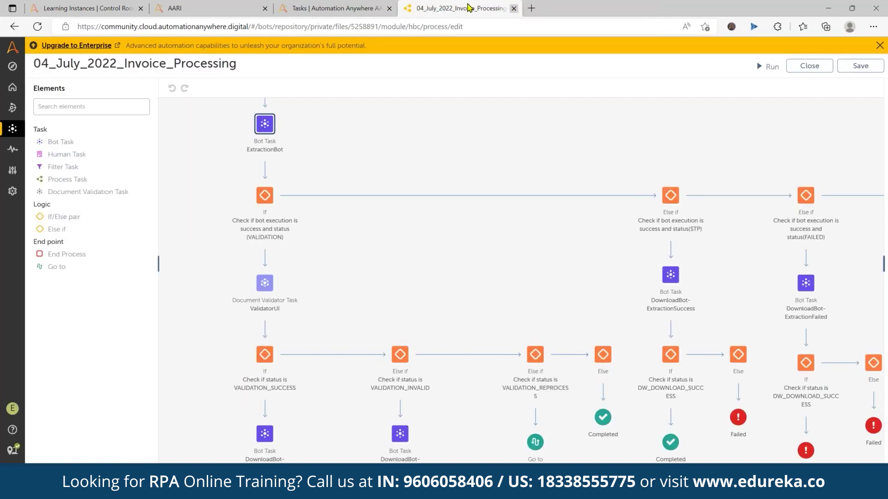
pyautogui.click(365, 6)
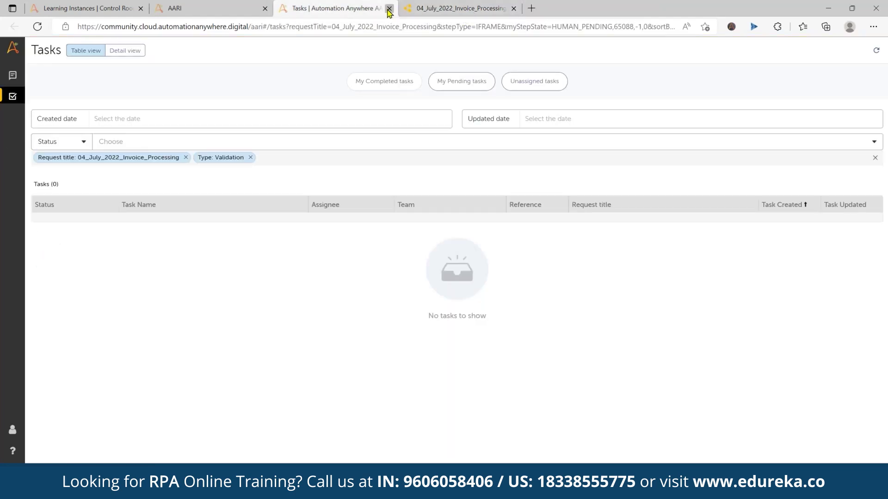
pyautogui.click(389, 8)
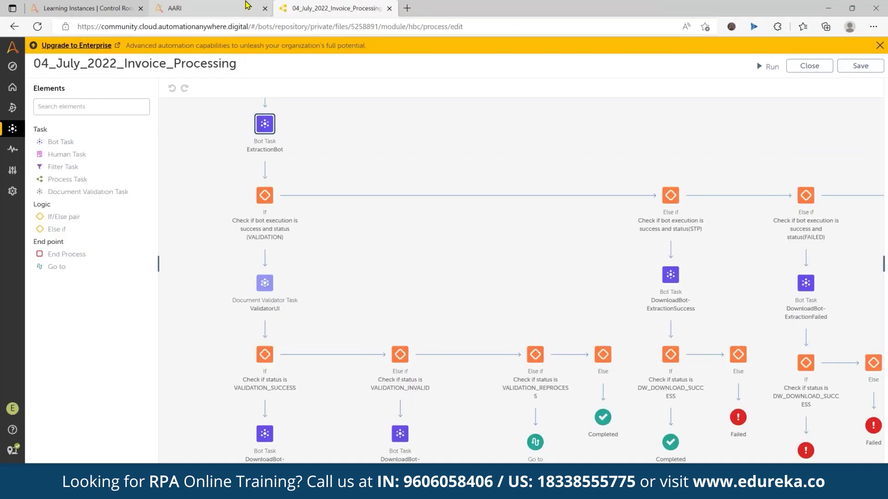
pyautogui.click(247, 6)
pyautogui.click(333, 7)
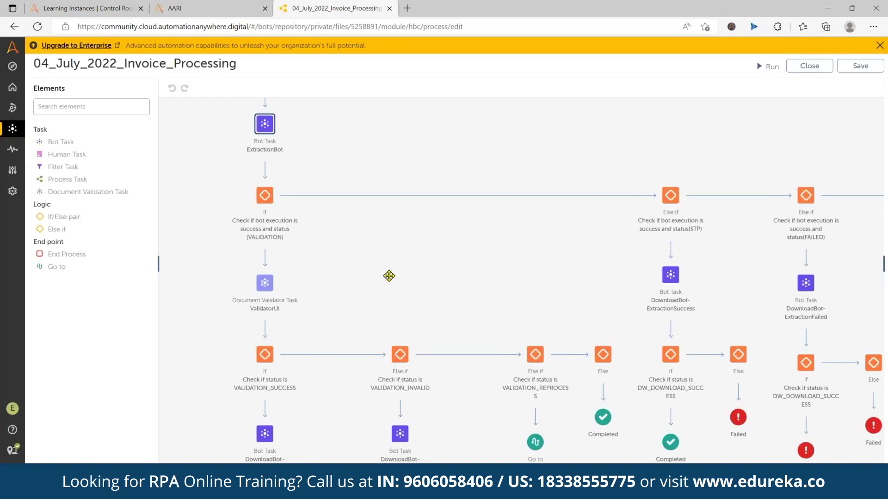
pyautogui.moveTo(356, 207); pyautogui.dragTo(340, 231)
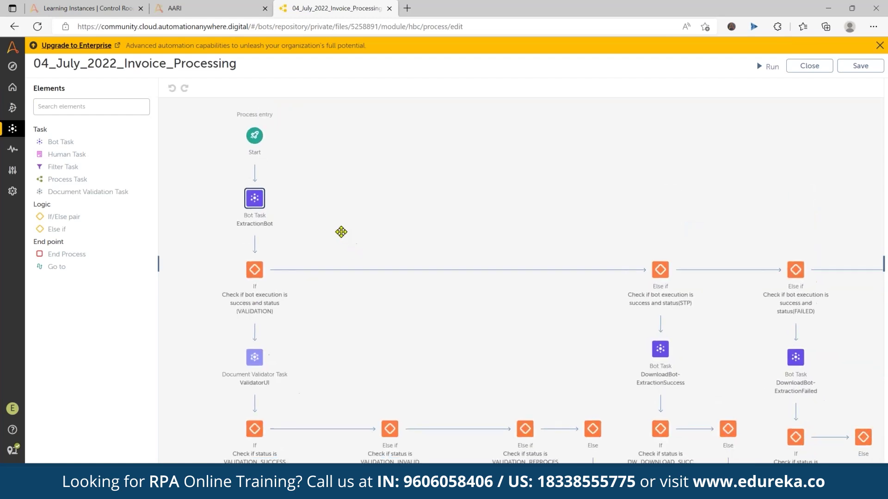
pyautogui.click(196, 14)
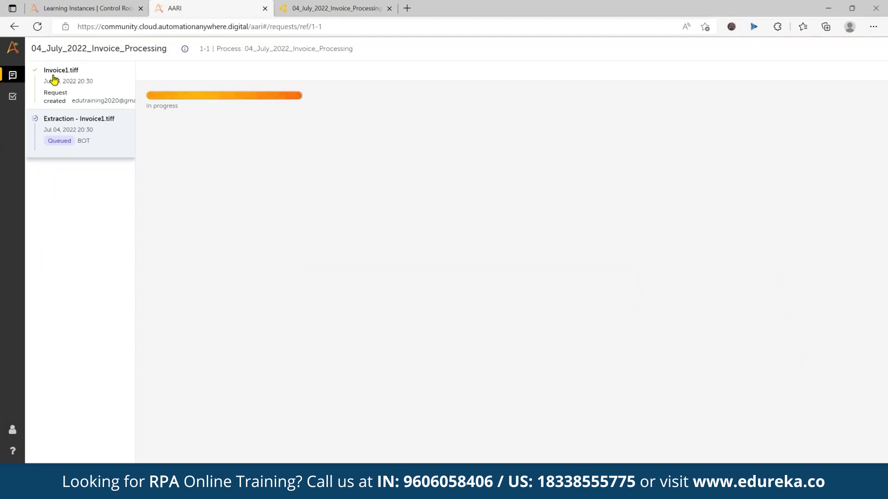
pyautogui.click(13, 98)
# Cancel the document processing dialog and open View status for 04_July_2022_Invoice_Processing's requests
pyautogui.click(74, 7)
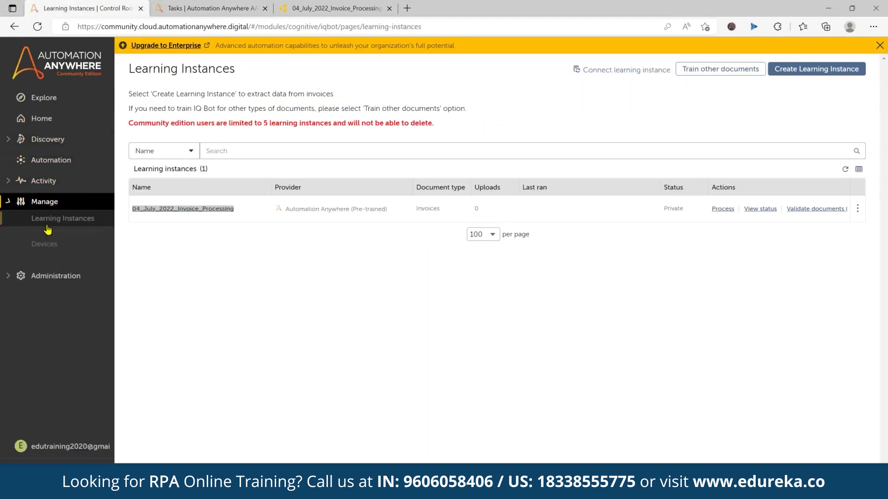
pyautogui.click(44, 242)
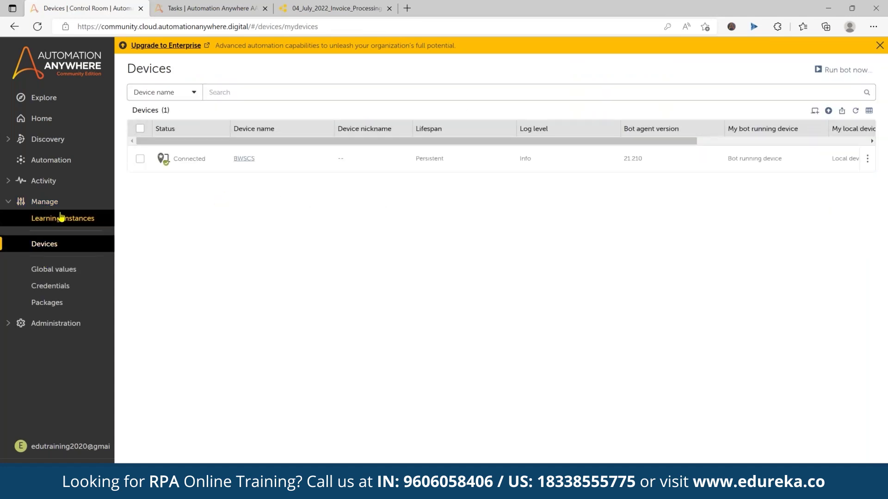
pyautogui.click(61, 217)
pyautogui.moveTo(858, 213)
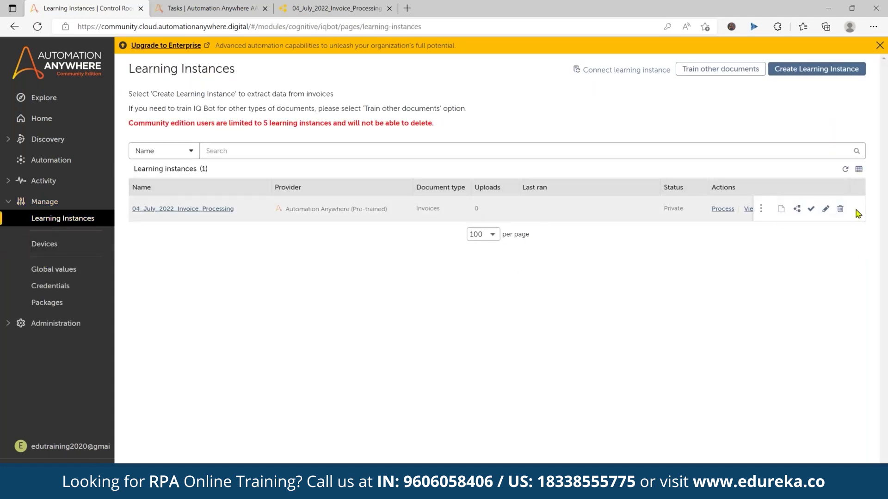
pyautogui.click(782, 209)
pyautogui.click(541, 226)
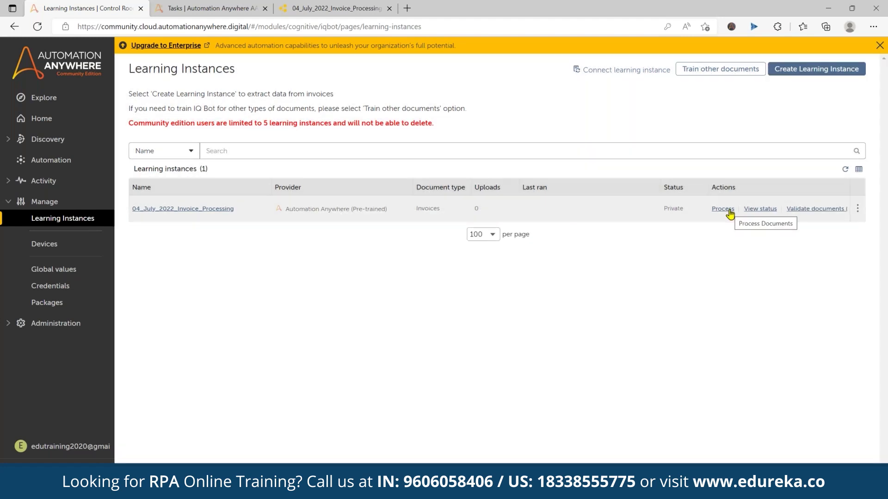
pyautogui.click(760, 208)
pyautogui.click(104, 9)
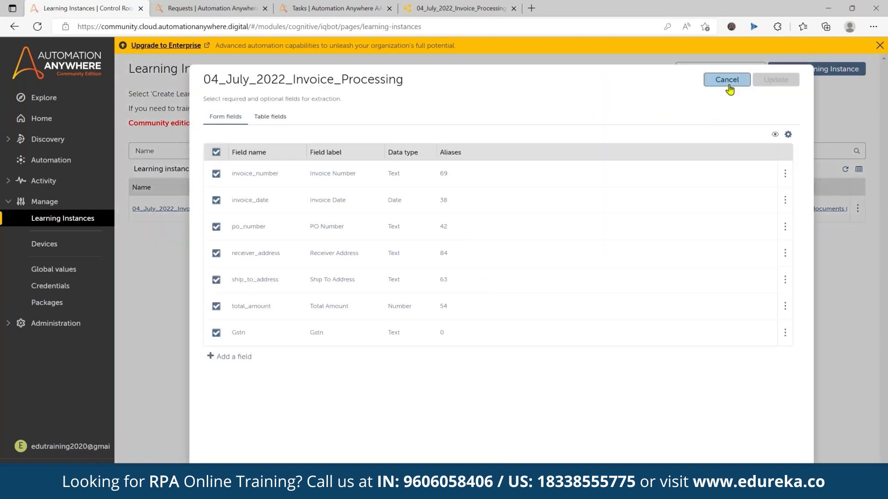
pyautogui.click(727, 83)
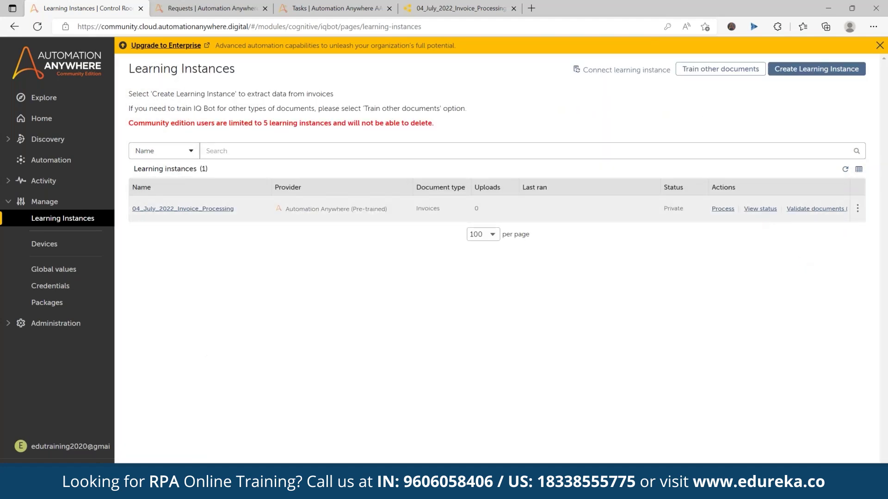
pyautogui.click(759, 211)
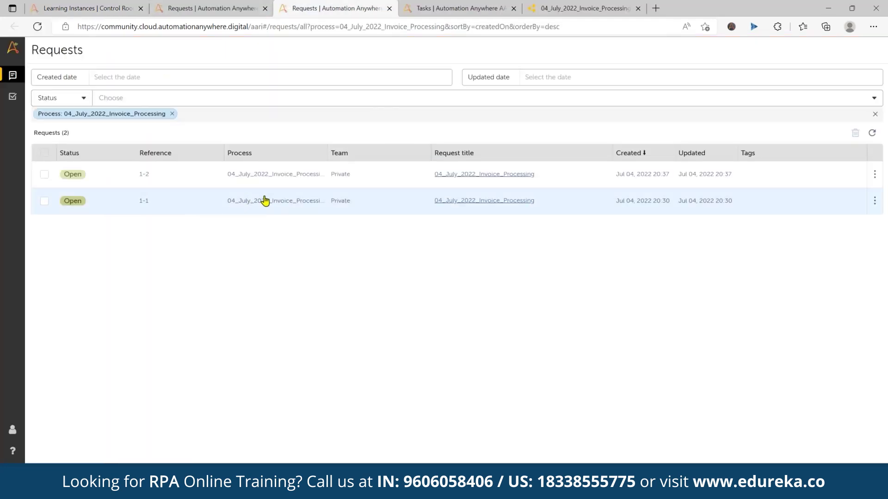
# Inspect request 1-1's Invoice1.tiff input and its still-queued Extraction step
pyautogui.click(504, 201)
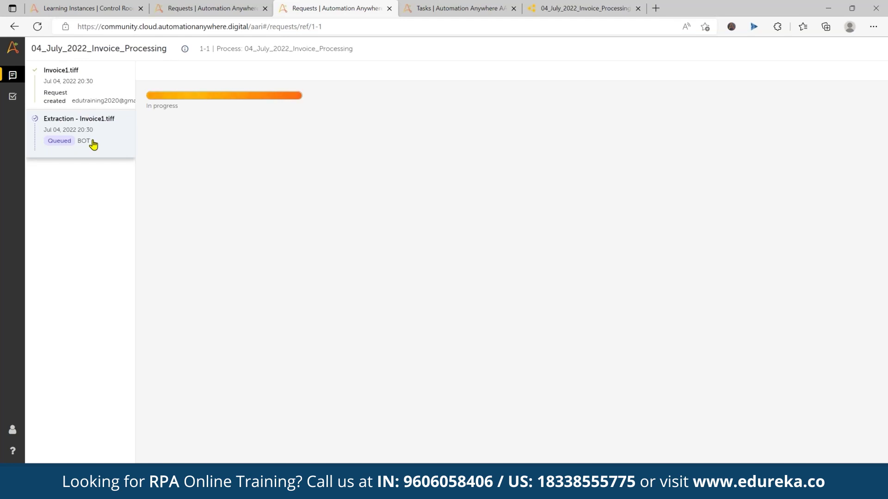
pyautogui.click(72, 92)
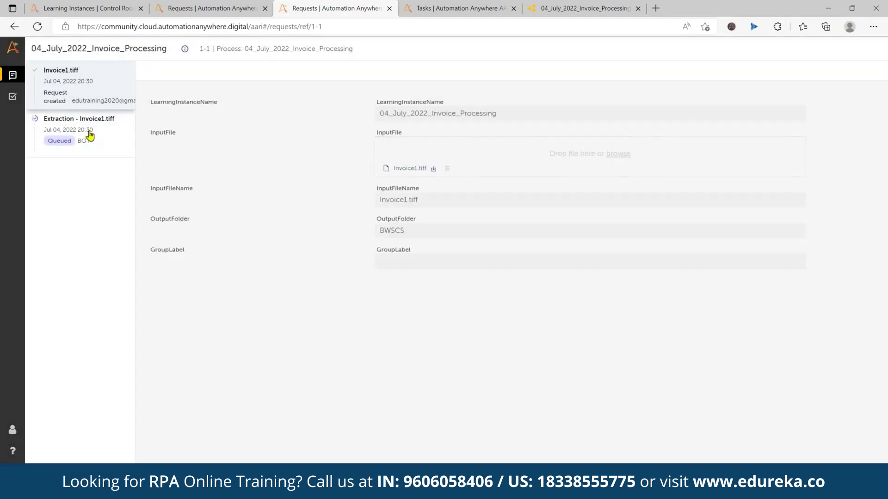
pyautogui.click(81, 137)
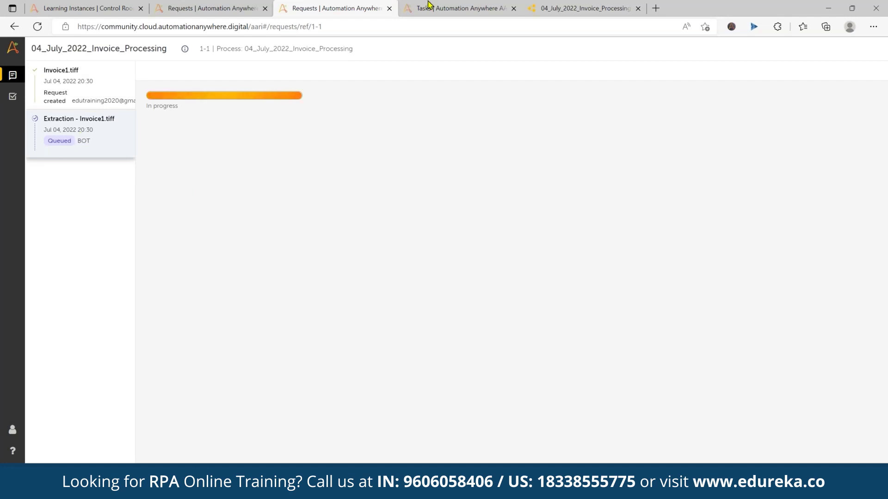
# Close the empty Tasks tab and the process editor tab, returning to Learning Instances
pyautogui.click(507, 10)
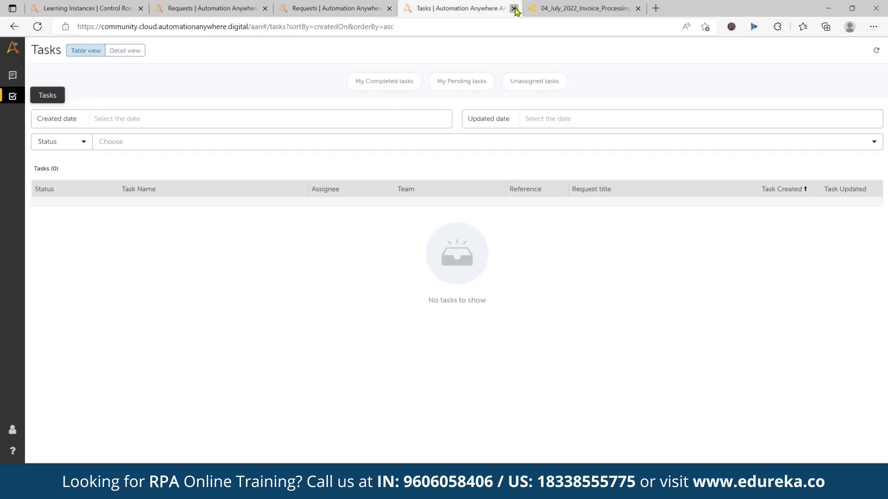
pyautogui.click(514, 9)
pyautogui.click(514, 8)
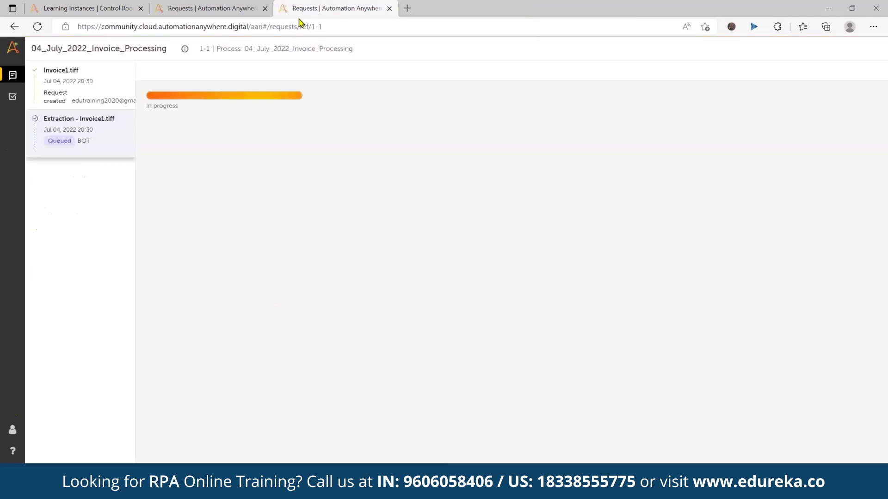
pyautogui.click(200, 10)
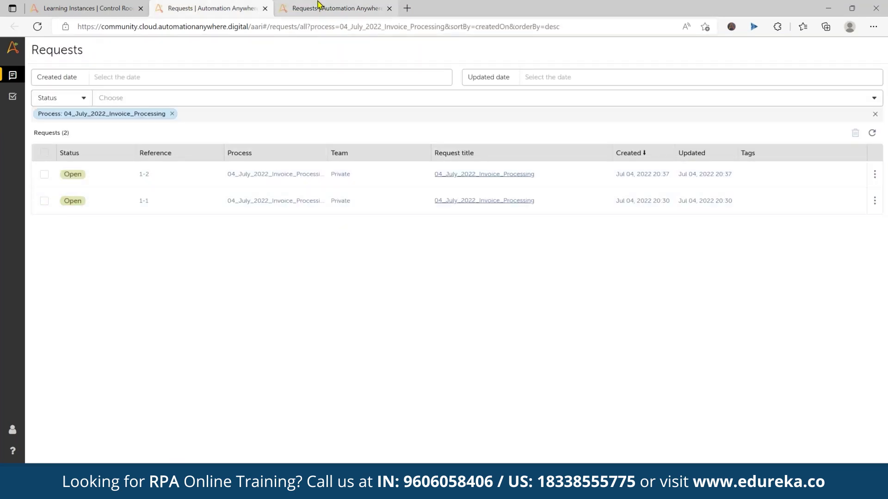
pyautogui.click(124, 5)
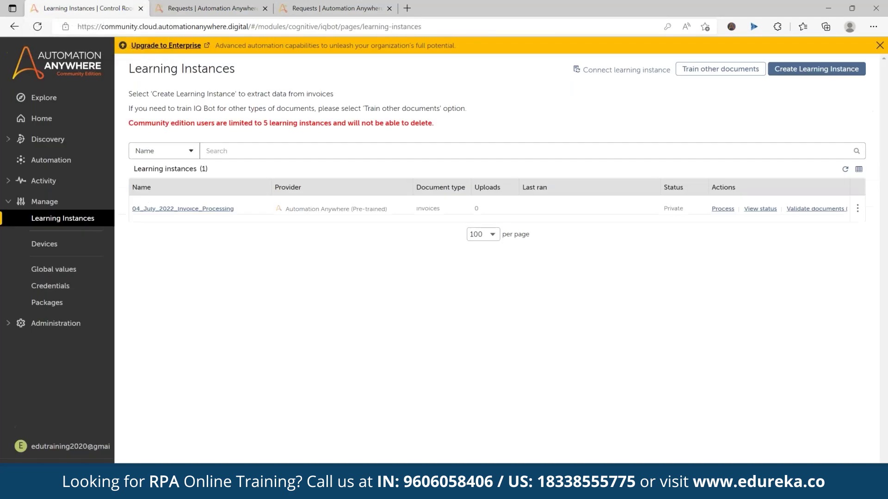
# View the empty Global values page, then return to the Explore welcome page
pyautogui.click(67, 273)
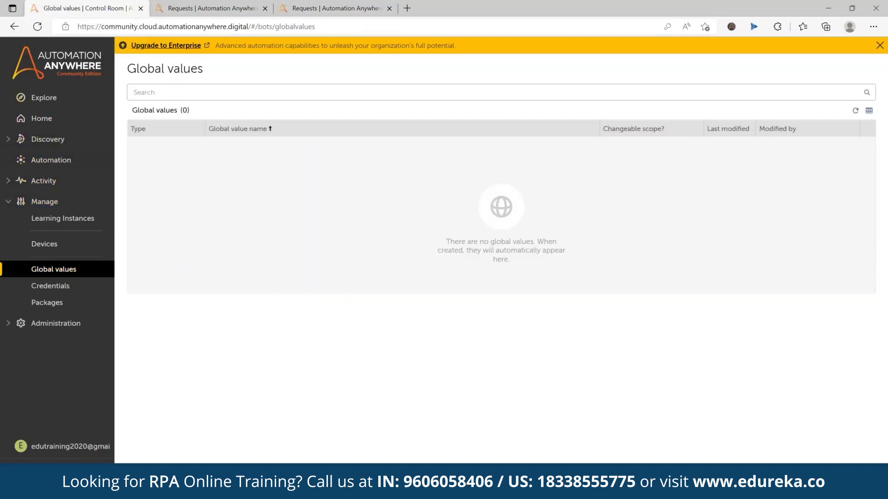
pyautogui.click(41, 98)
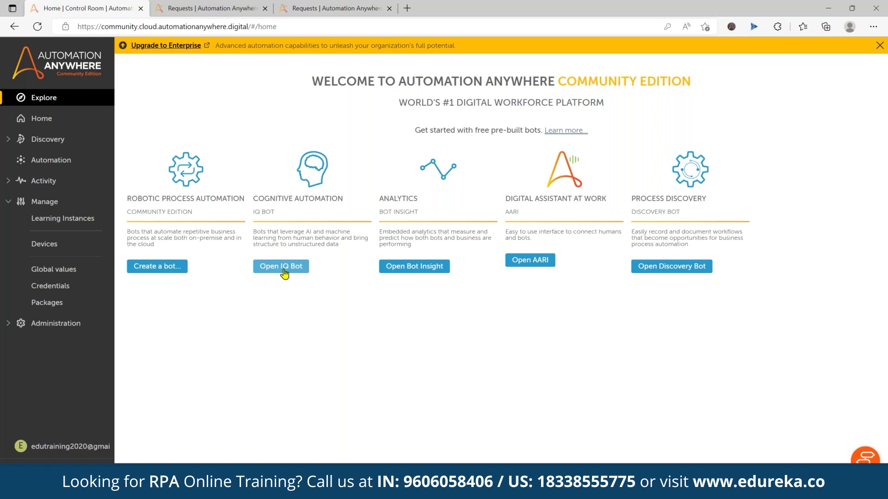
# Launch Bot Insight, open the empty Bots Dashboard and try its Job Type filter
pyautogui.click(414, 266)
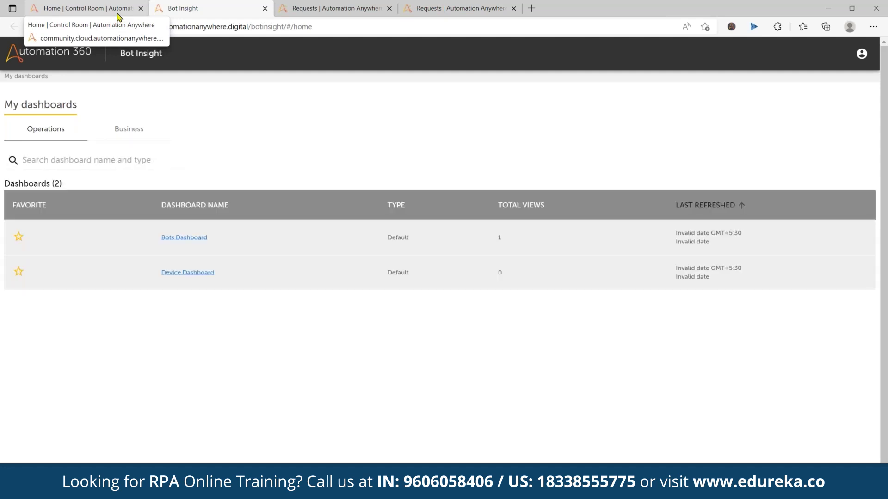
pyautogui.click(184, 238)
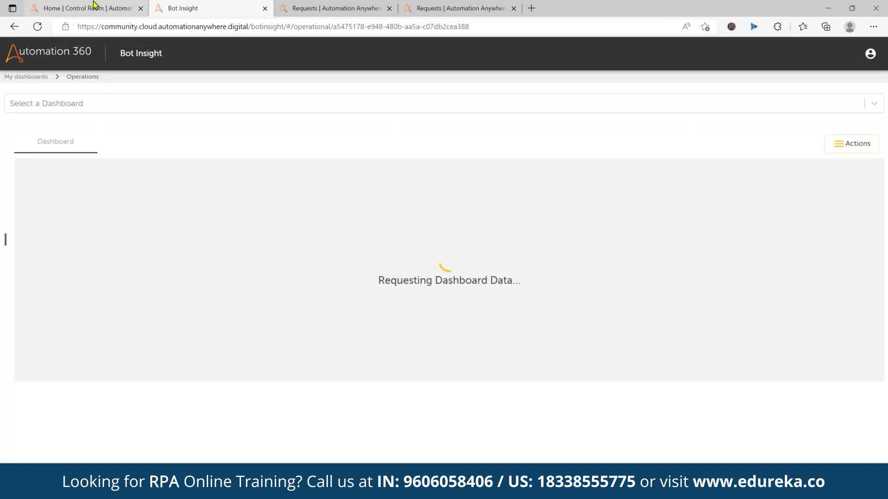
pyautogui.click(93, 5)
pyautogui.click(196, 6)
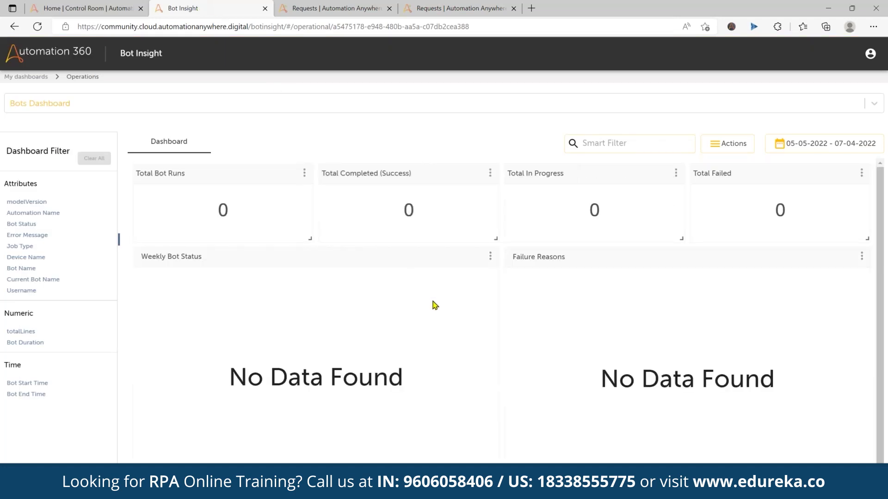
pyautogui.scroll(-1, 433, 303)
pyautogui.click(25, 247)
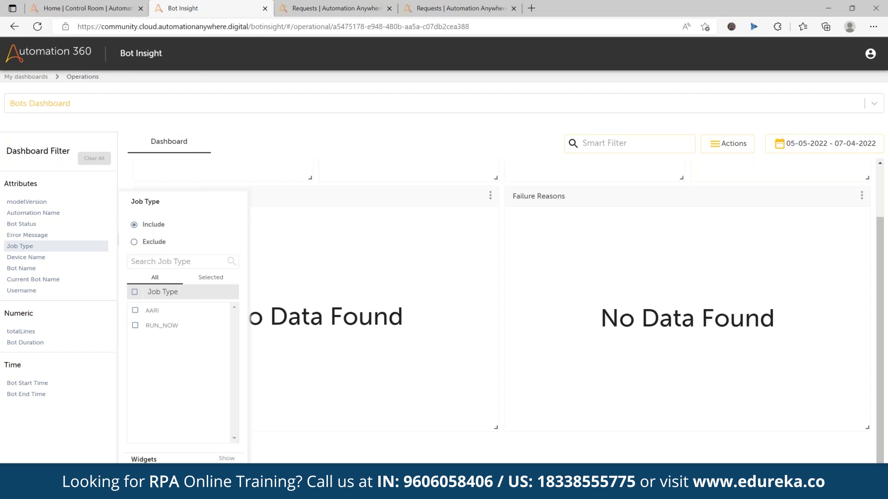
pyautogui.click(194, 234)
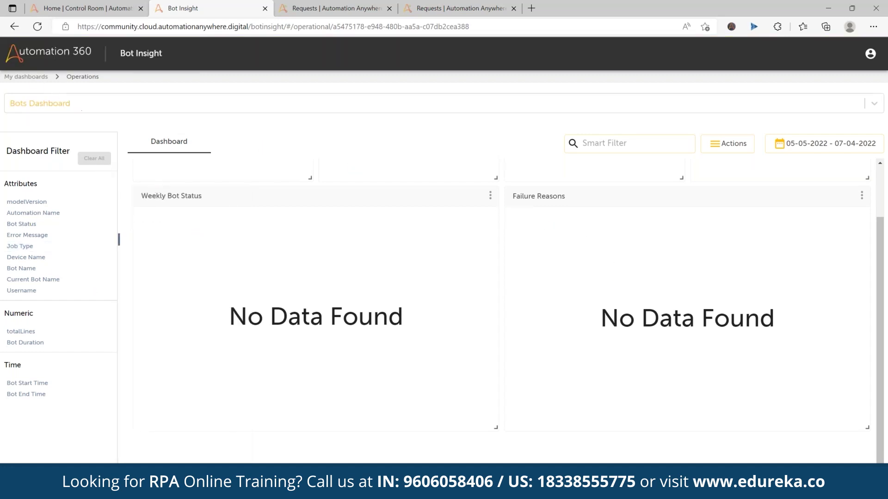
# Check My dashboards for Business dashboards, then open the Device Dashboard under Operations
pyautogui.click(26, 76)
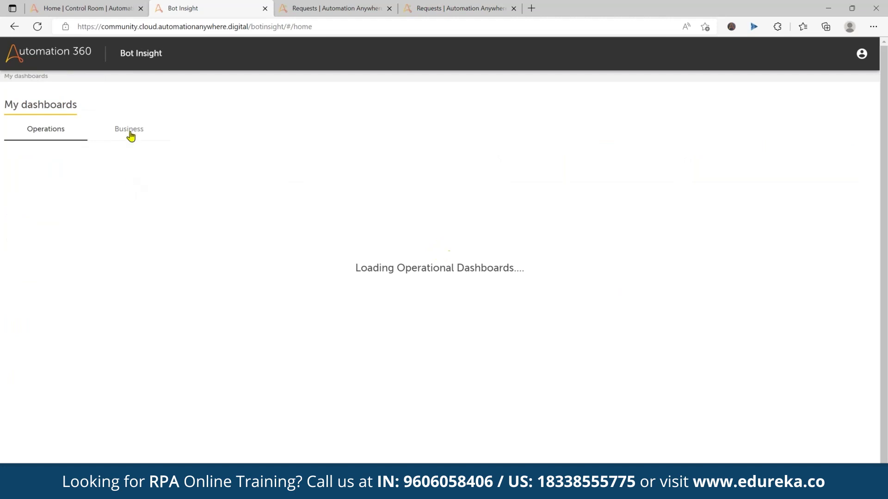
pyautogui.click(130, 132)
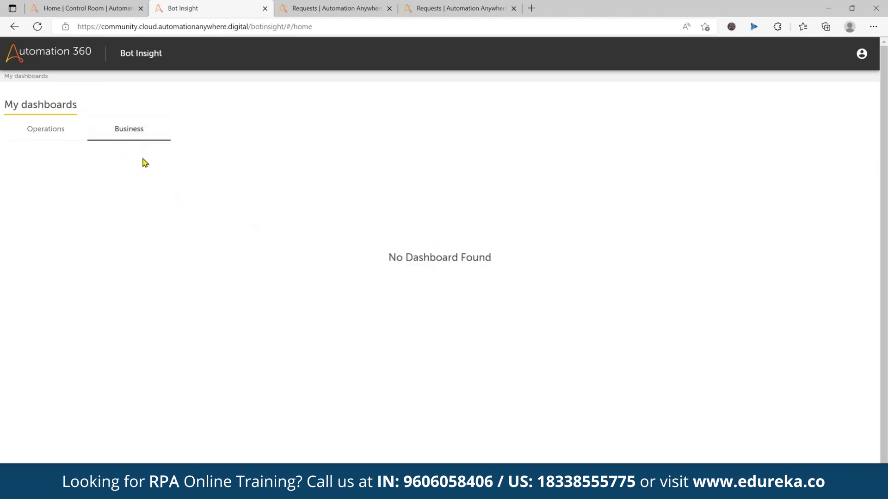
pyautogui.click(56, 133)
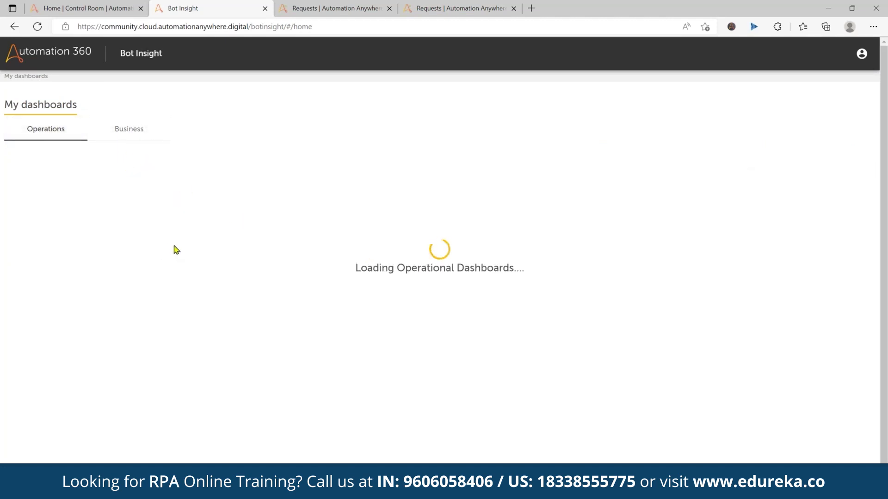
pyautogui.click(198, 274)
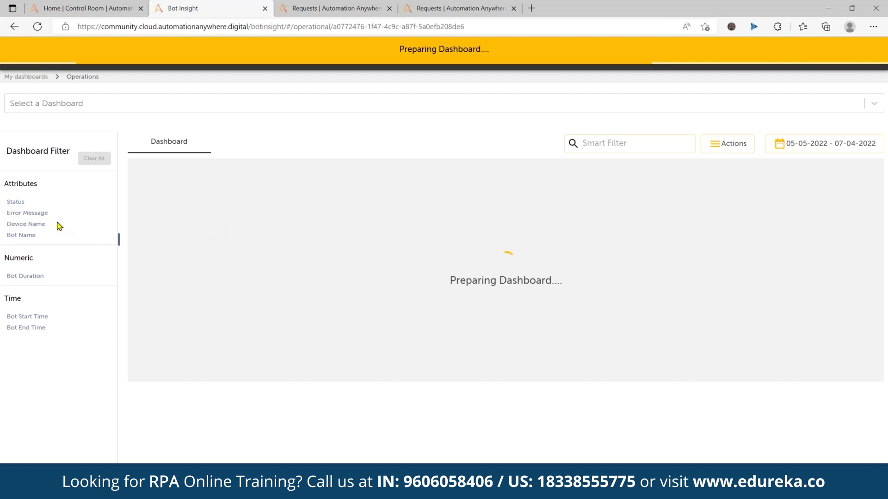
# Review the Device Dashboard's utilization and activity history, then launch AARI in a new tab
pyautogui.scroll(-1, 174, 349)
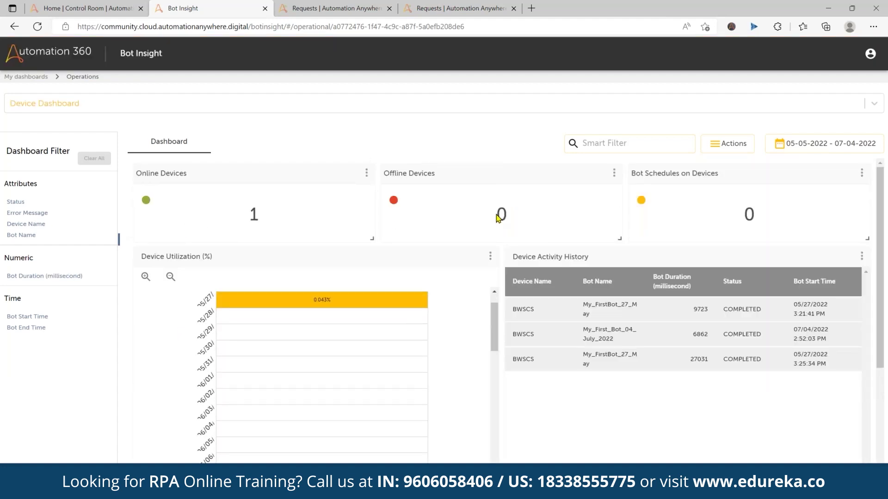
pyautogui.scroll(-2, 519, 383)
pyautogui.scroll(-10, 256, 299)
pyautogui.scroll(-6, 454, 403)
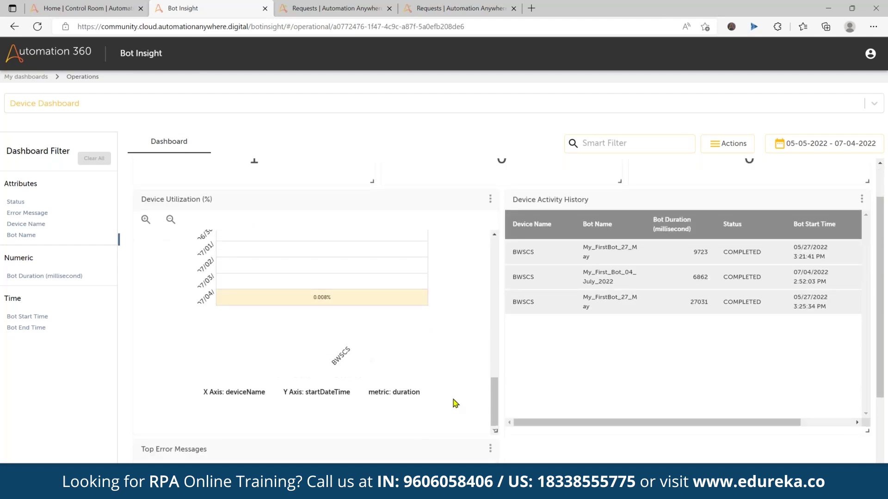
pyautogui.scroll(4, 375, 251)
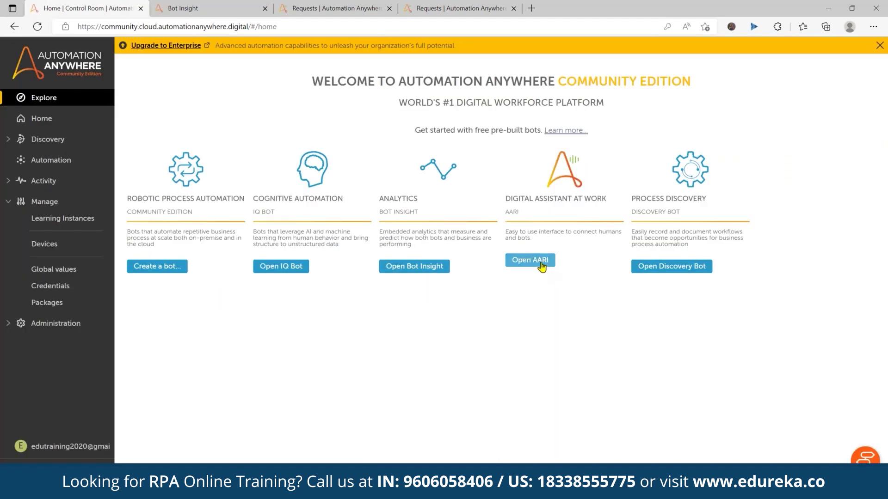
pyautogui.click(530, 260)
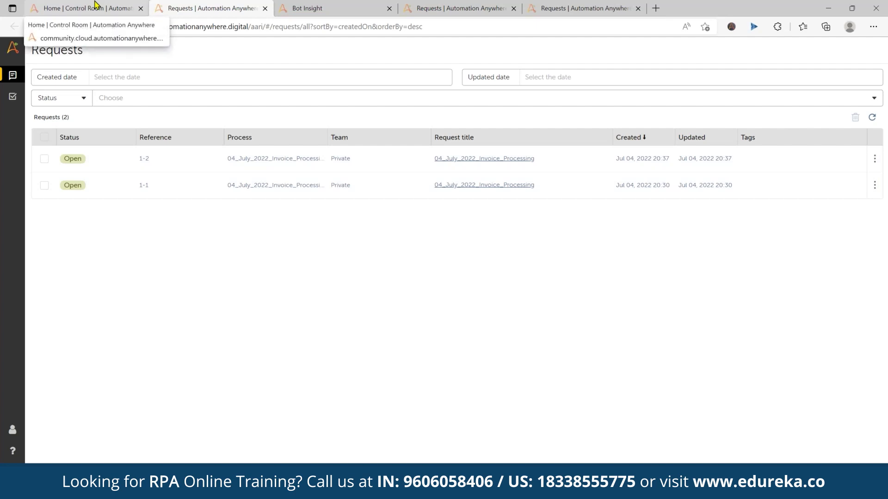
# Return to the Control Room welcome page and open the Discovery Bot processes list
pyautogui.click(96, 5)
pyautogui.click(672, 266)
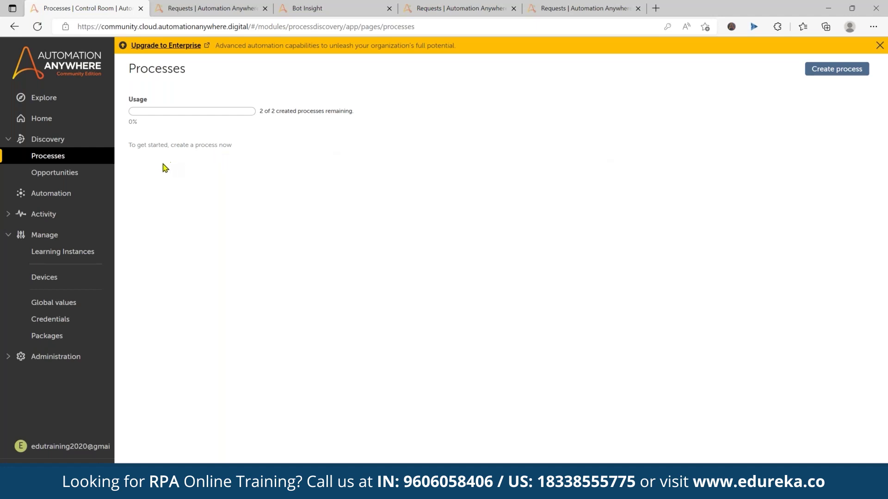
# Create the Discovery process '04 July process', then move the Expense Booking.exe desktop icon
pyautogui.click(835, 71)
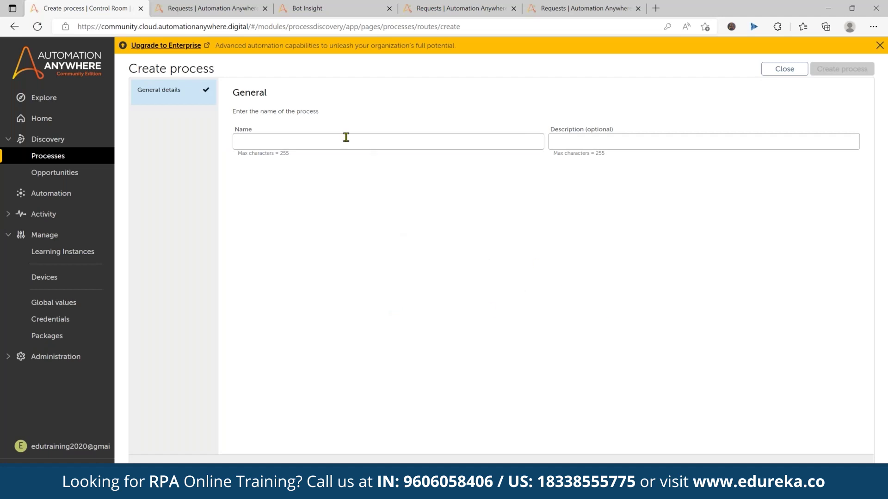
pyautogui.click(344, 140)
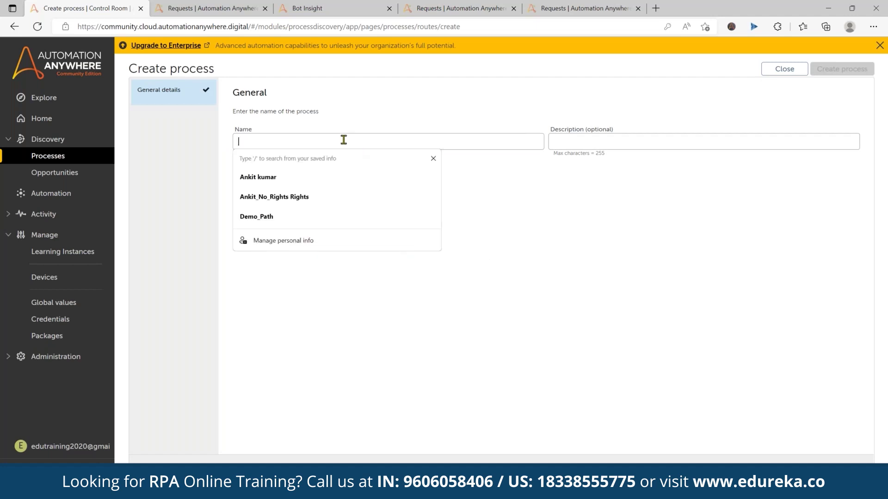
pyautogui.write('04 July process')
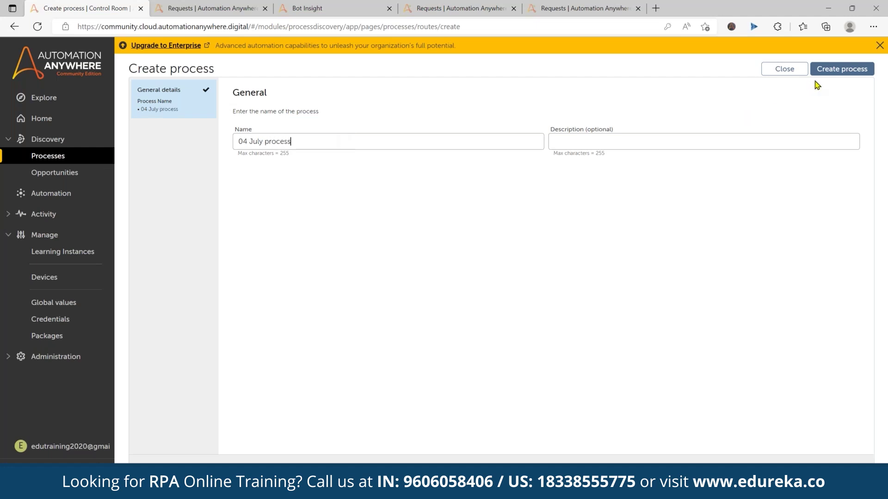
pyautogui.click(830, 72)
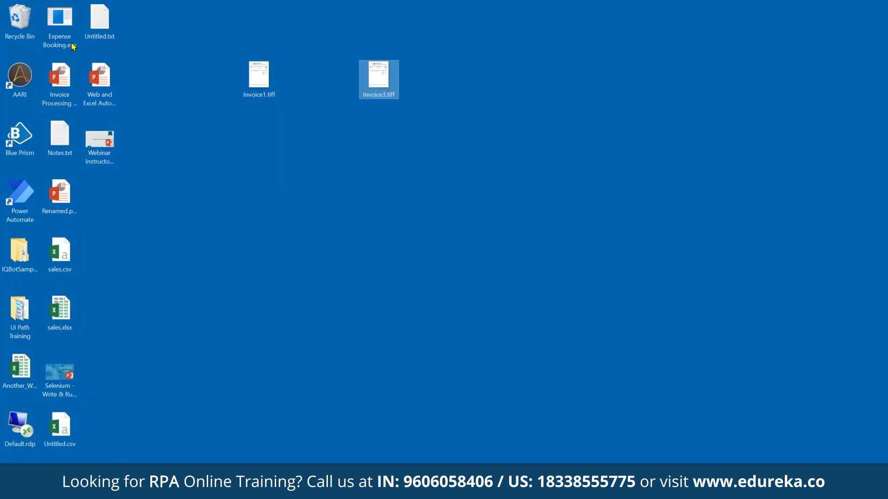
pyautogui.moveTo(60, 23); pyautogui.dragTo(378, 313)
# Launch Expense Booking and start a recording, then return to the browser's request 1-1 page
pyautogui.doubleClick(376, 320)
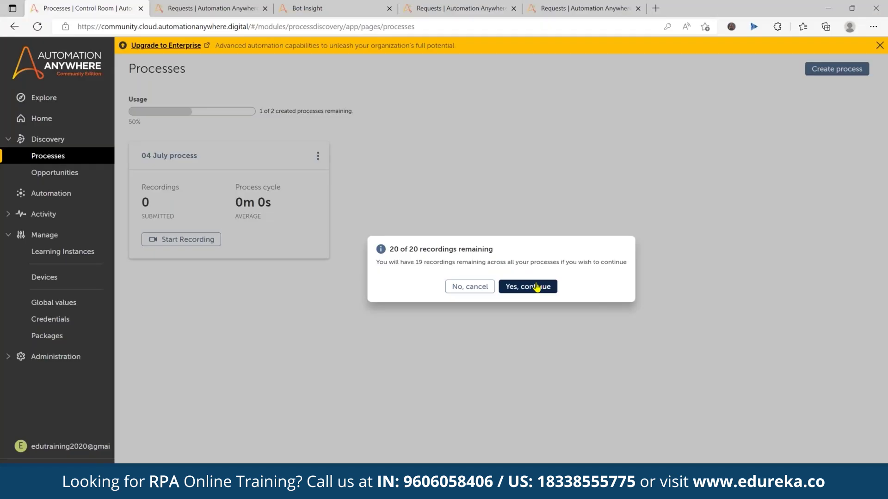
pyautogui.press('Return')
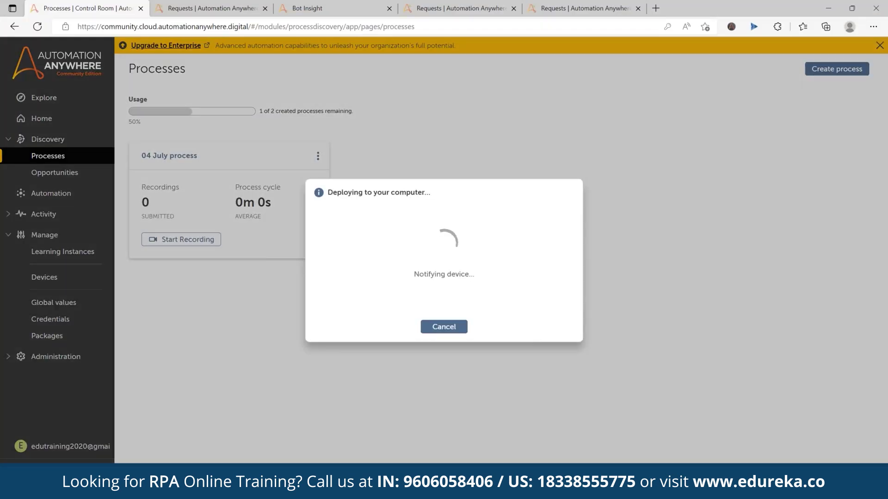
pyautogui.moveTo(226, 490)
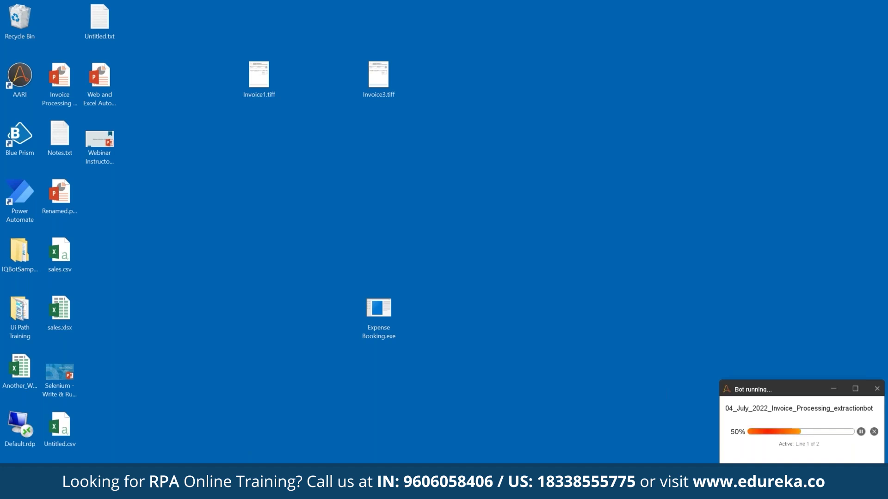
pyautogui.hotkey('alt', 'Tab')
pyautogui.hotkey('ctrl', '2')
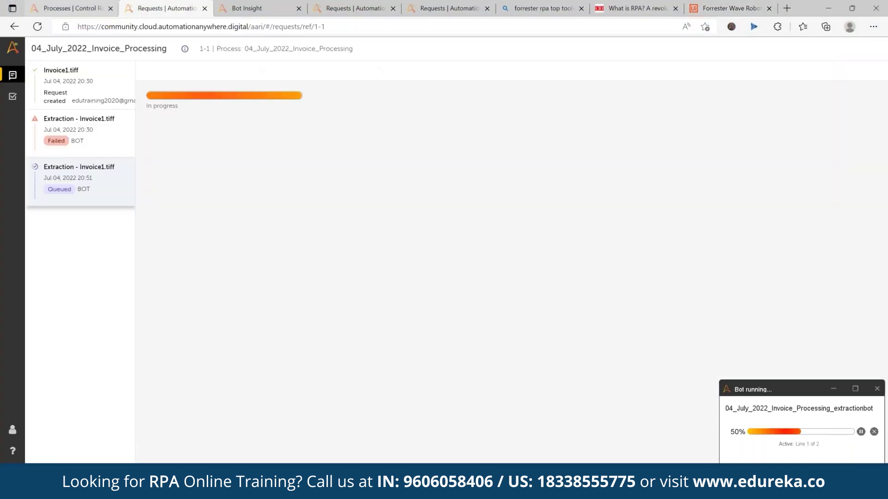
# Reload request 1-1, then close the Bot Insight, Tasks and Requests tabs
pyautogui.click(37, 27)
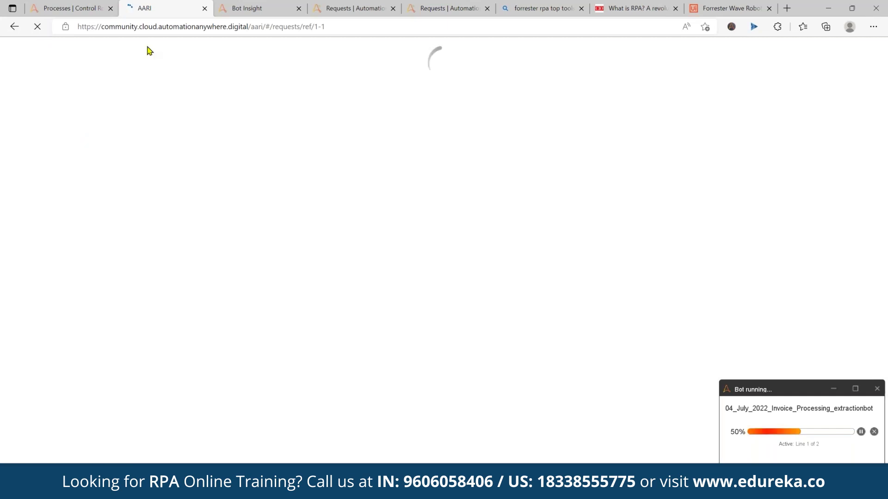
pyautogui.click(250, 9)
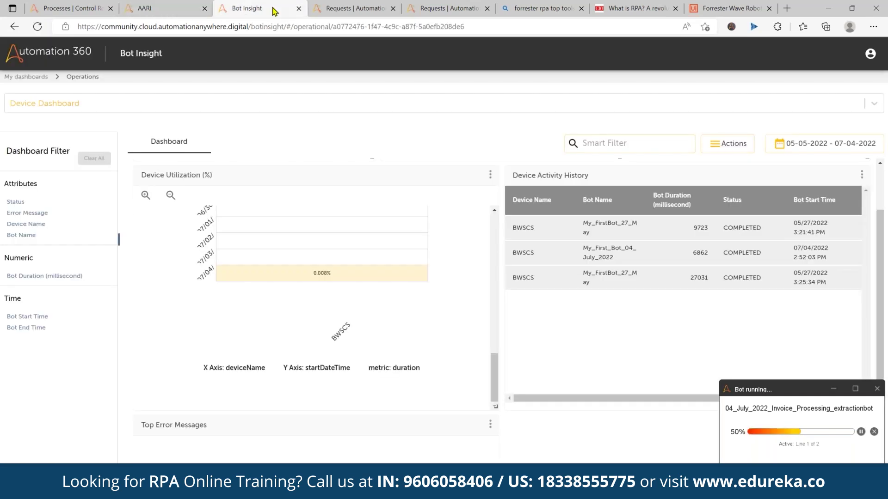
pyautogui.click(299, 9)
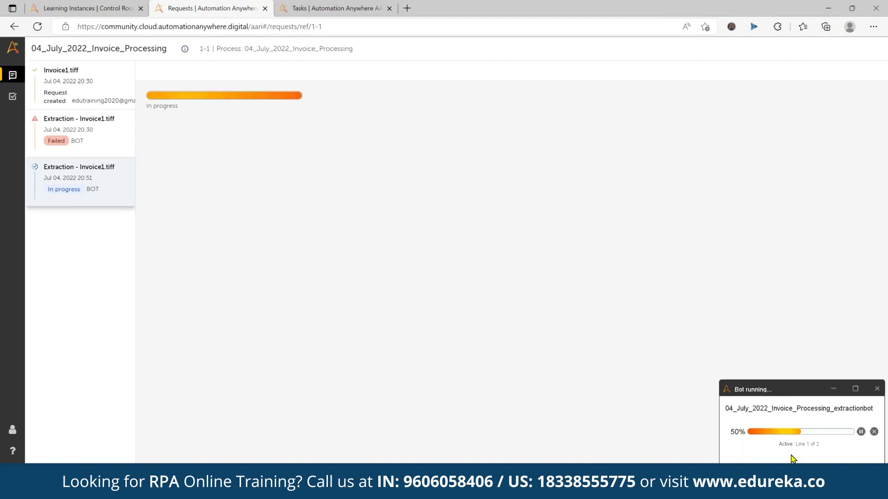
pyautogui.click(318, 5)
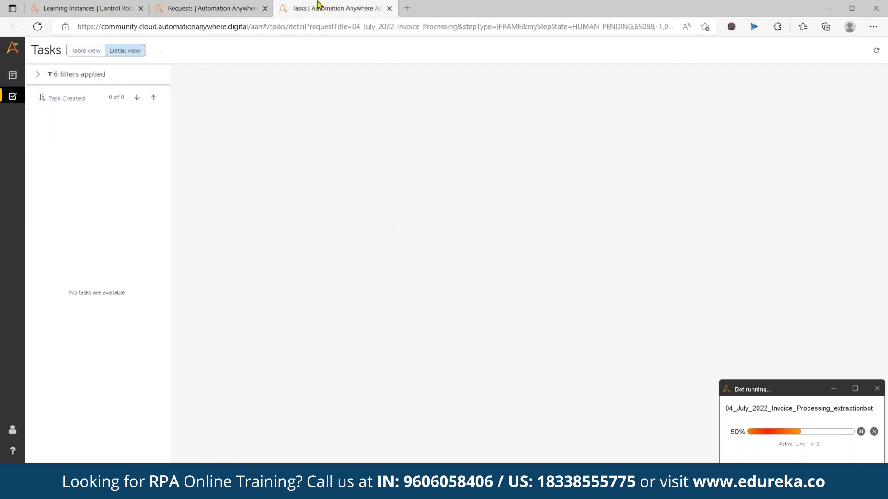
pyautogui.click(390, 8)
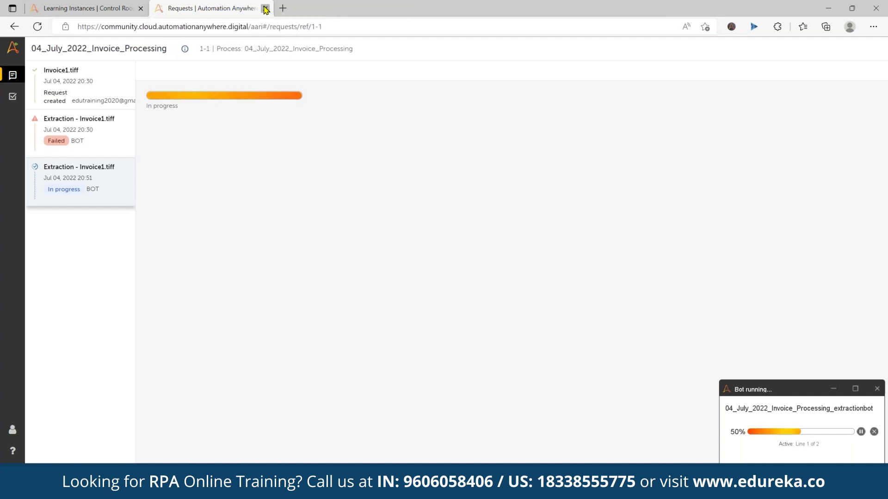
pyautogui.click(265, 9)
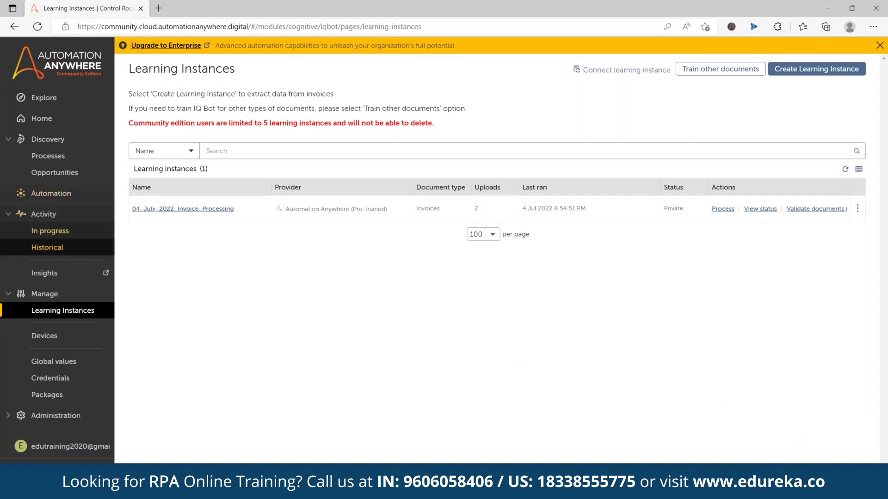
# From the 04_July_2022_Invoice_Processing learning instance's actions, open its request status list
pyautogui.click(180, 209)
pyautogui.click(727, 80)
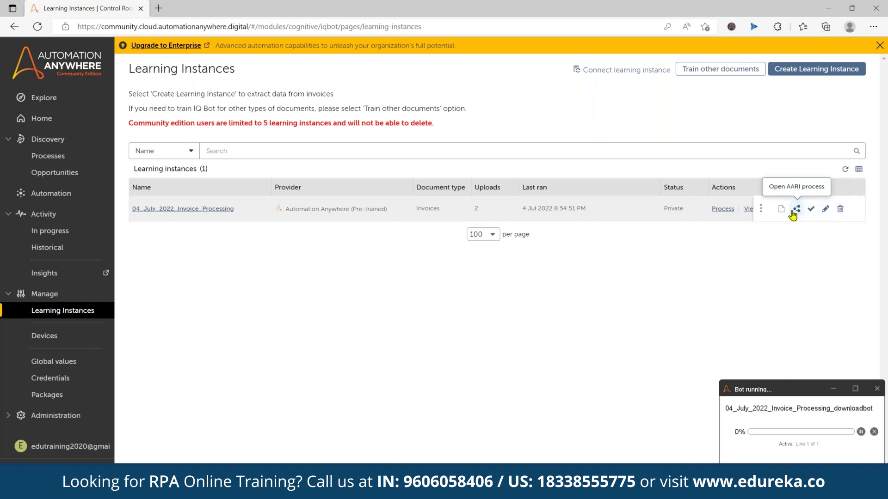
pyautogui.click(722, 209)
pyautogui.press('Escape')
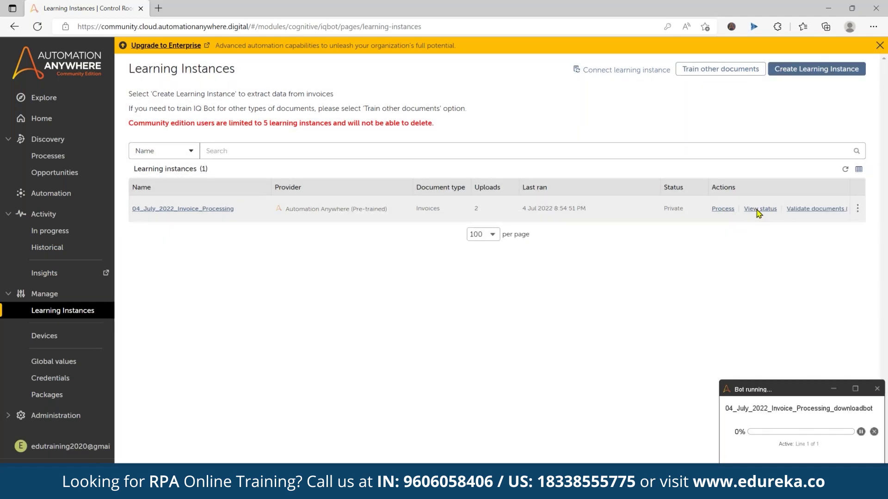
pyautogui.click(759, 209)
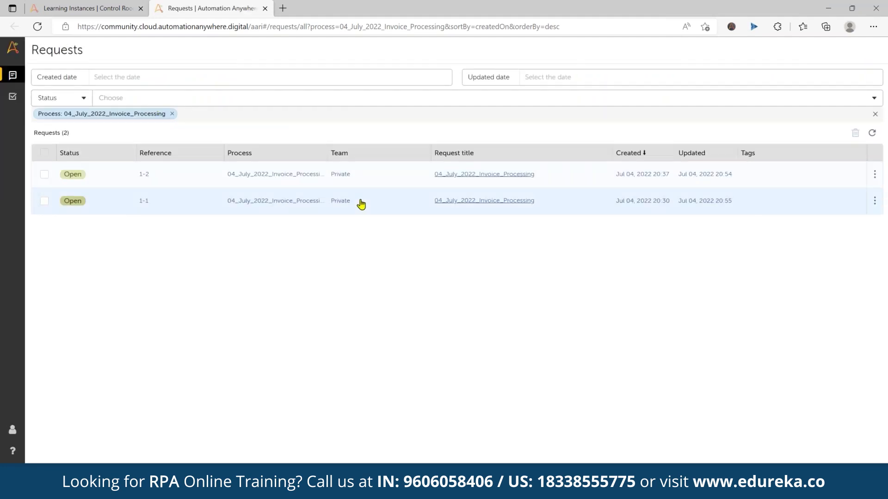
# In request 1-1, inspect Invoice1.tiff's completed extraction and failed download, then show the desktop
pyautogui.click(483, 203)
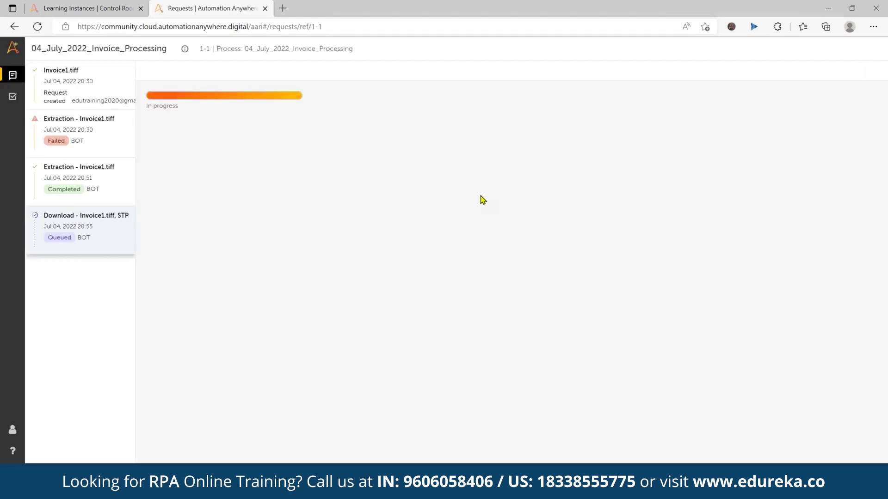
pyautogui.click(75, 188)
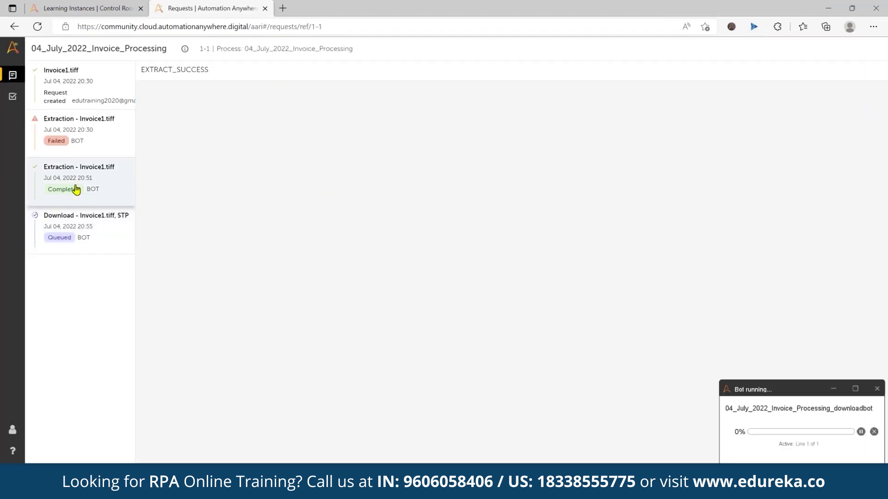
pyautogui.click(77, 188)
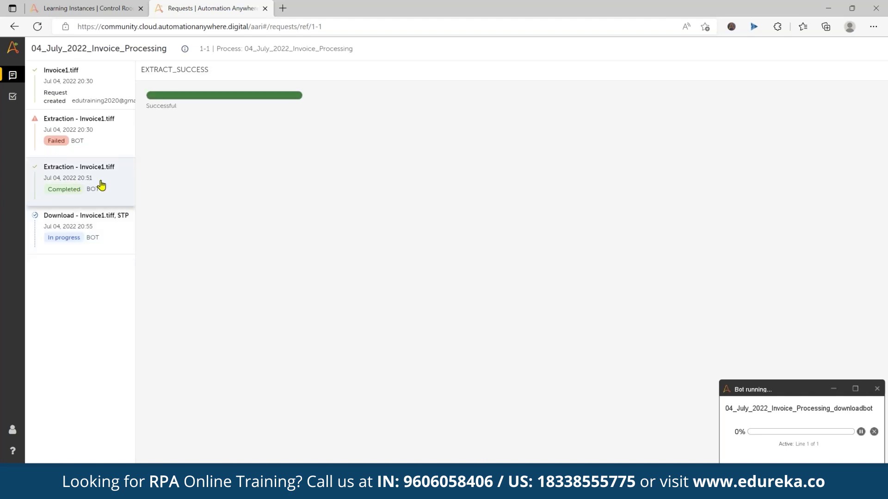
pyautogui.click(96, 230)
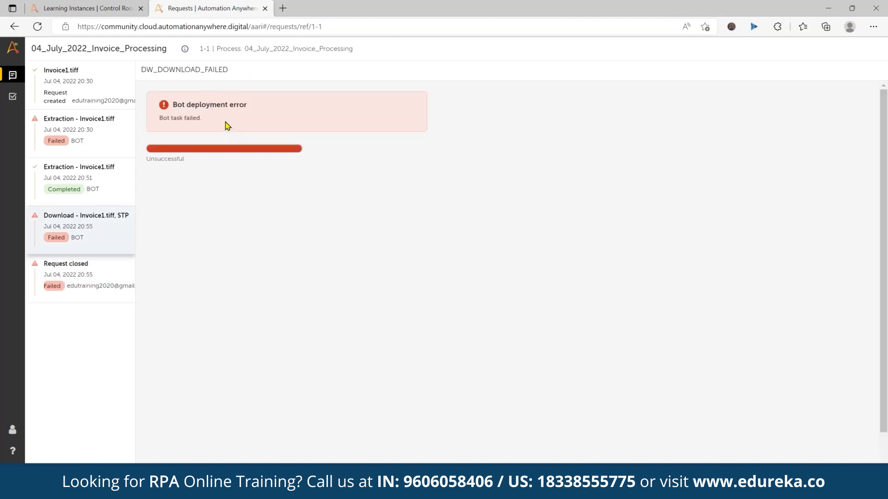
pyautogui.press('super+d')
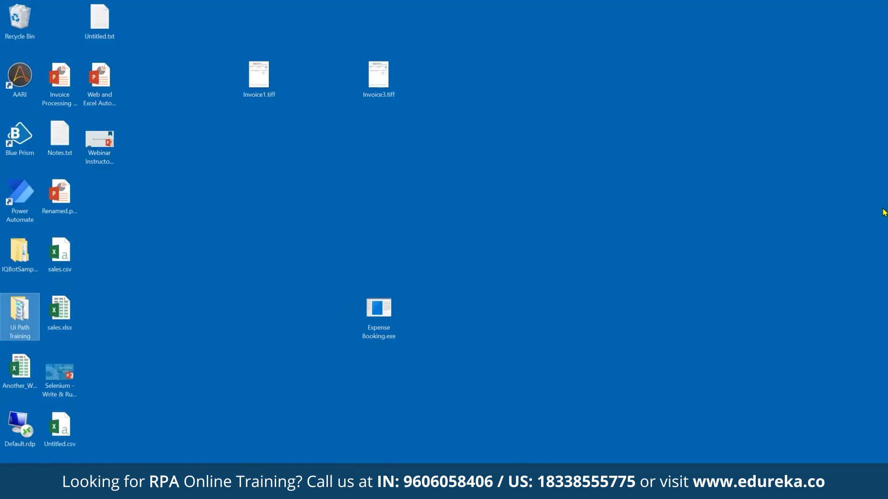
pyautogui.click(835, 254)
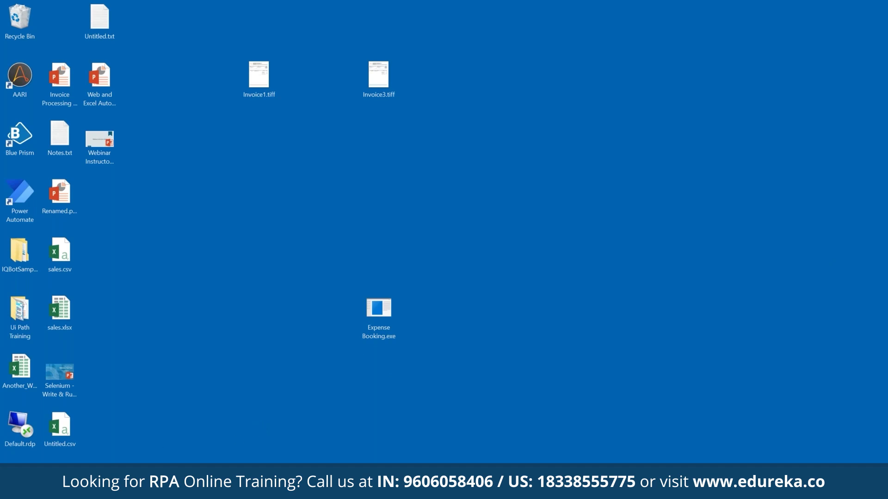
pyautogui.click(494, 78)
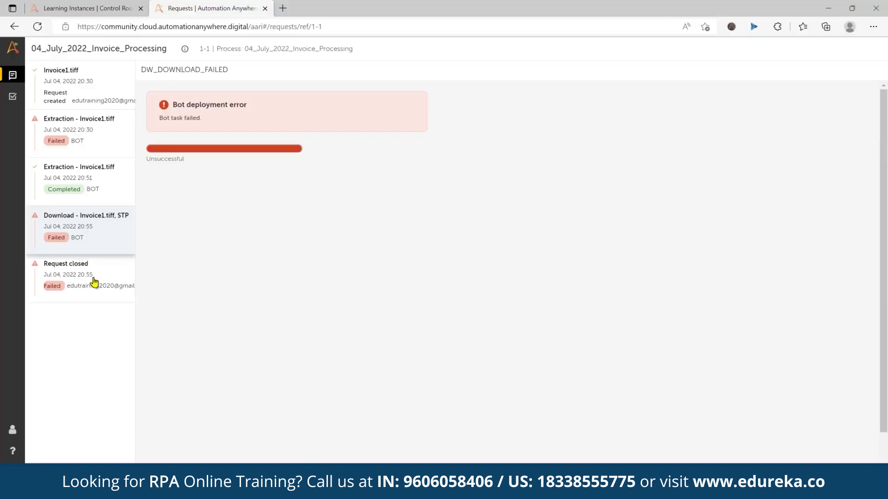
pyautogui.click(95, 289)
pyautogui.click(38, 27)
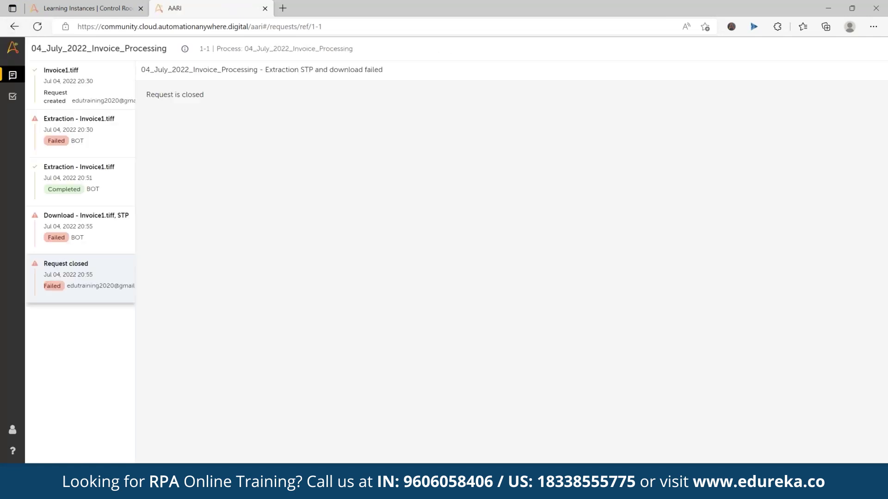
pyautogui.click(77, 224)
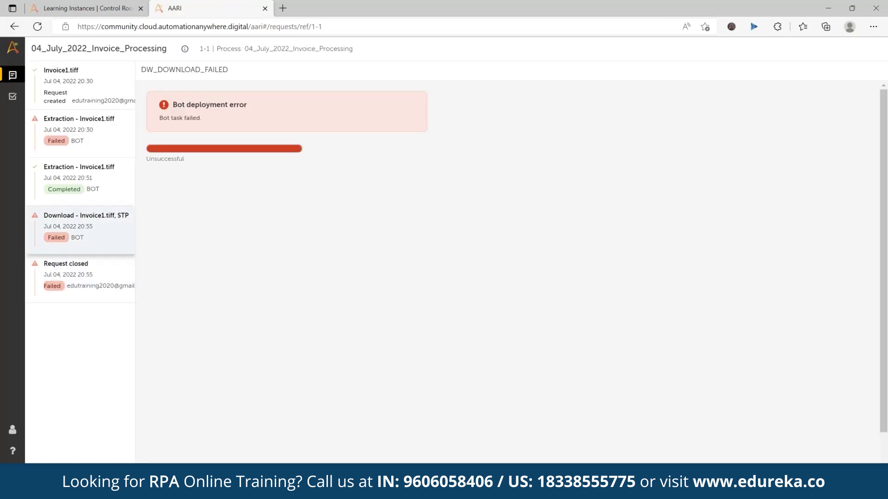
pyautogui.click(85, 191)
pyautogui.click(84, 103)
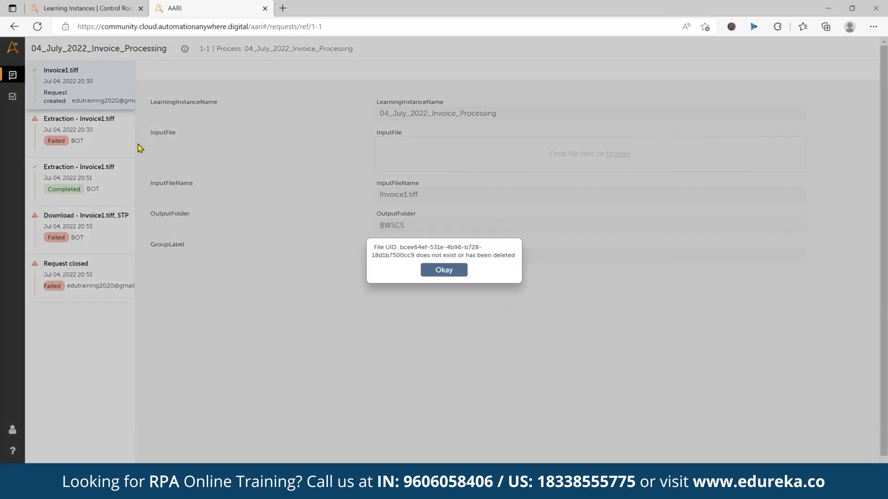
pyautogui.click(442, 273)
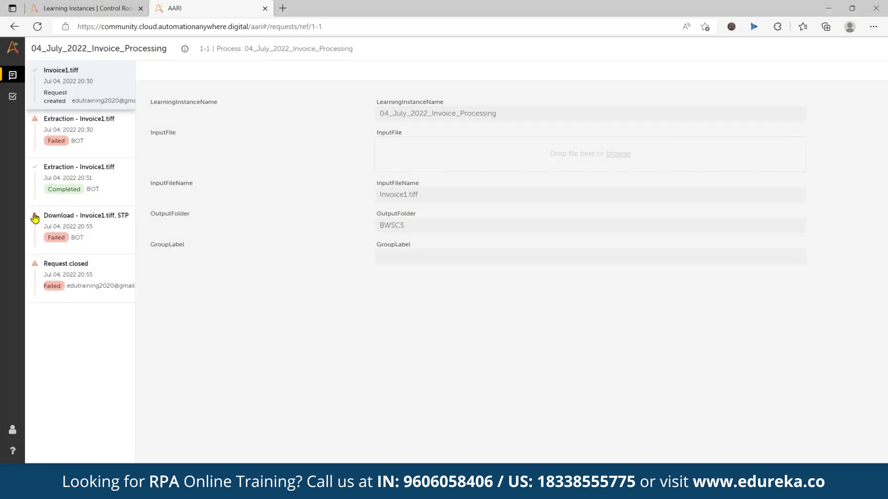
pyautogui.click(55, 189)
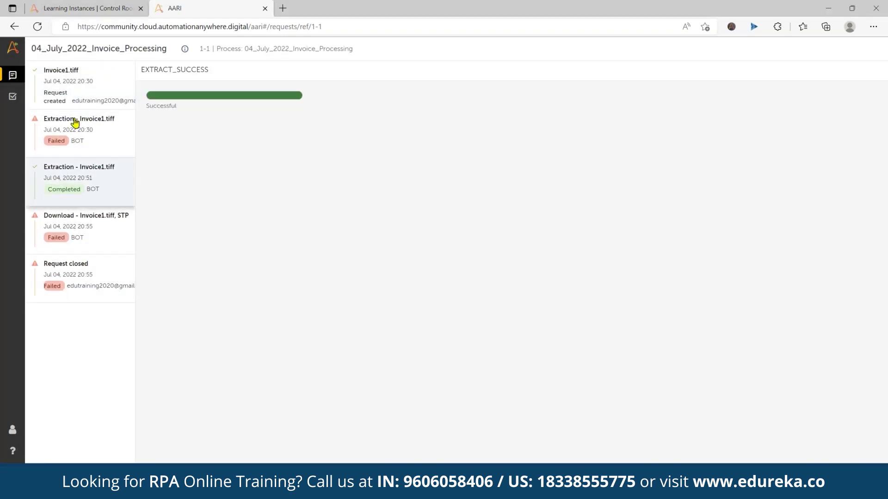
pyautogui.click(96, 236)
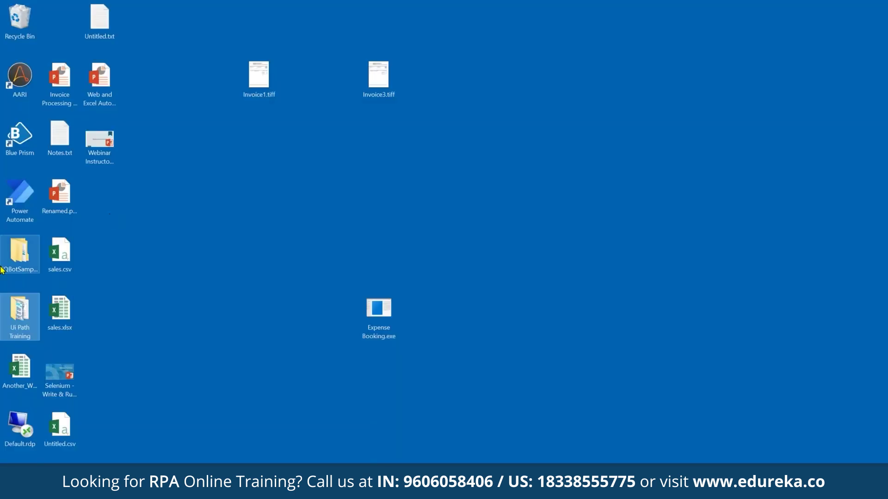
pyautogui.moveTo(127, 485)
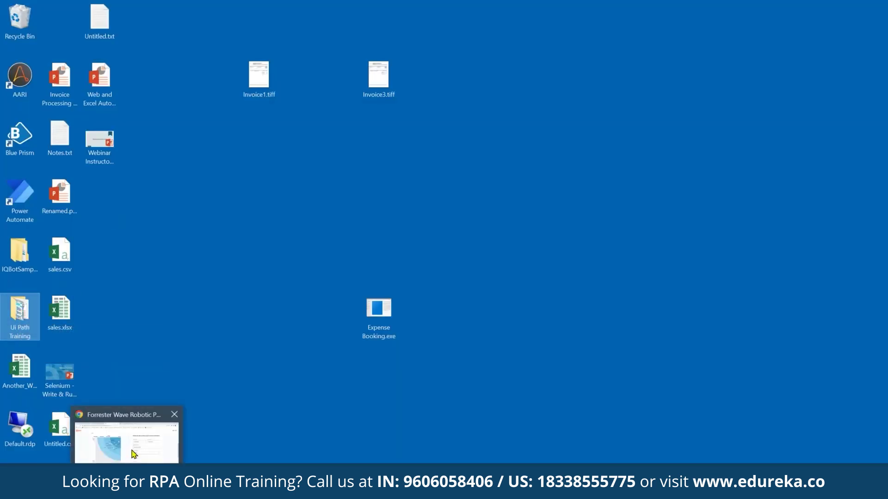